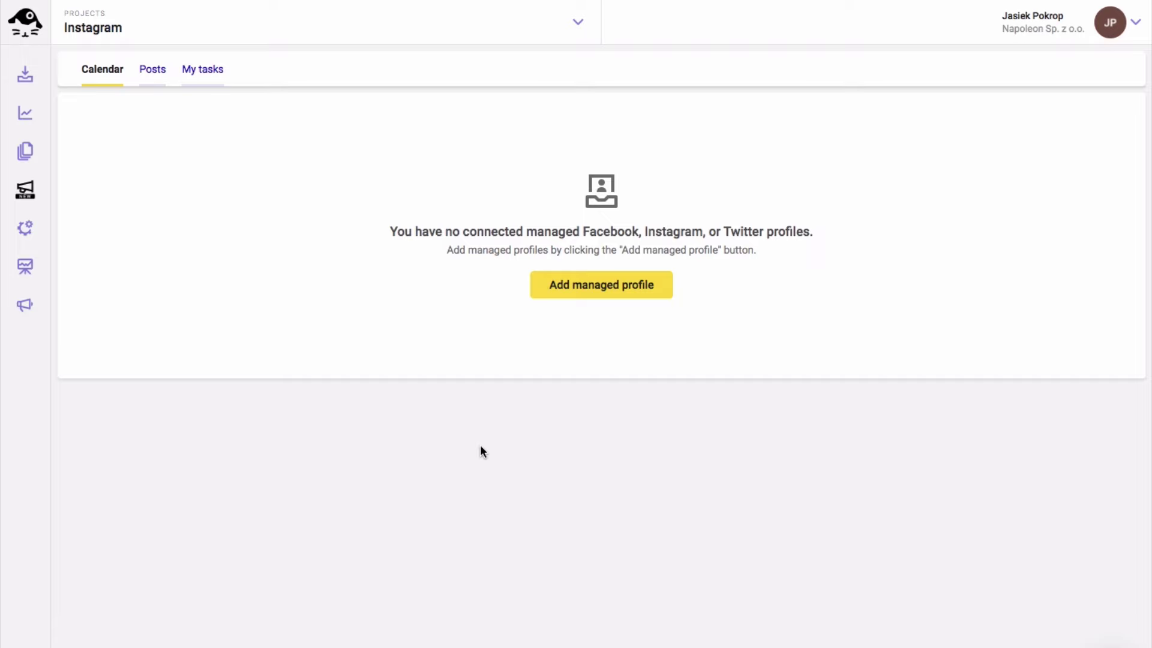
Open the Instagram project's profile settings
{"action": "left_click", "coordinate": [26, 228]}
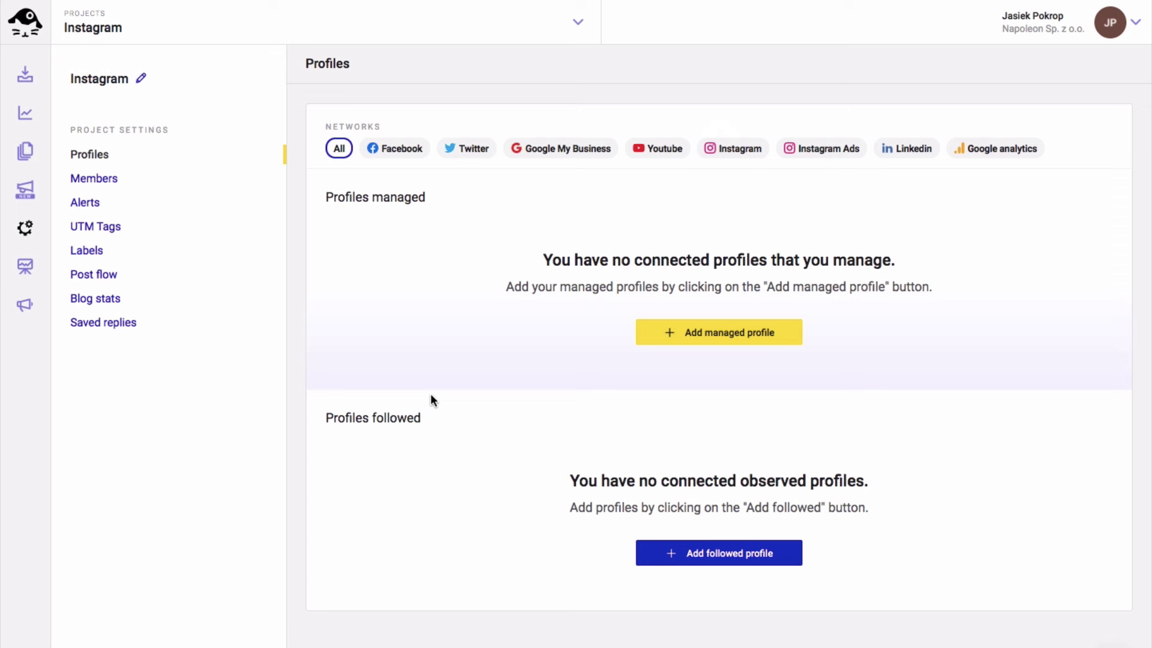
Add BMX LIFE, NapoleonCat, BMX SCHOOL and the personal profile as managed Instagram profiles
{"action": "left_click", "coordinate": [723, 336]}
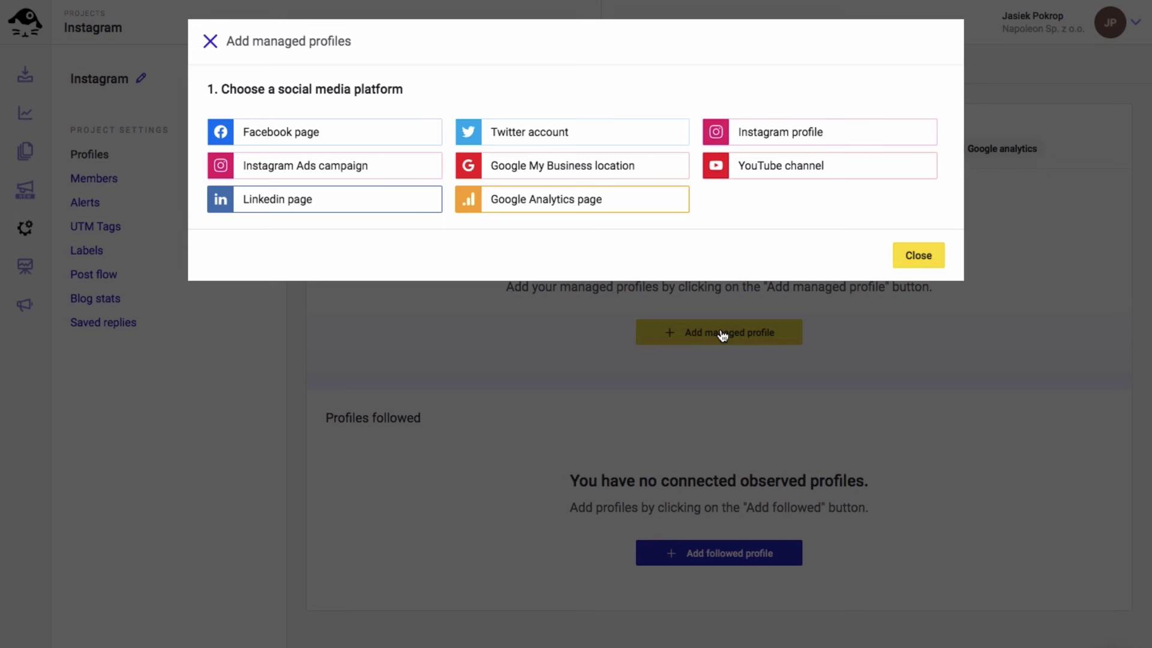
{"action": "left_click", "coordinate": [788, 147]}
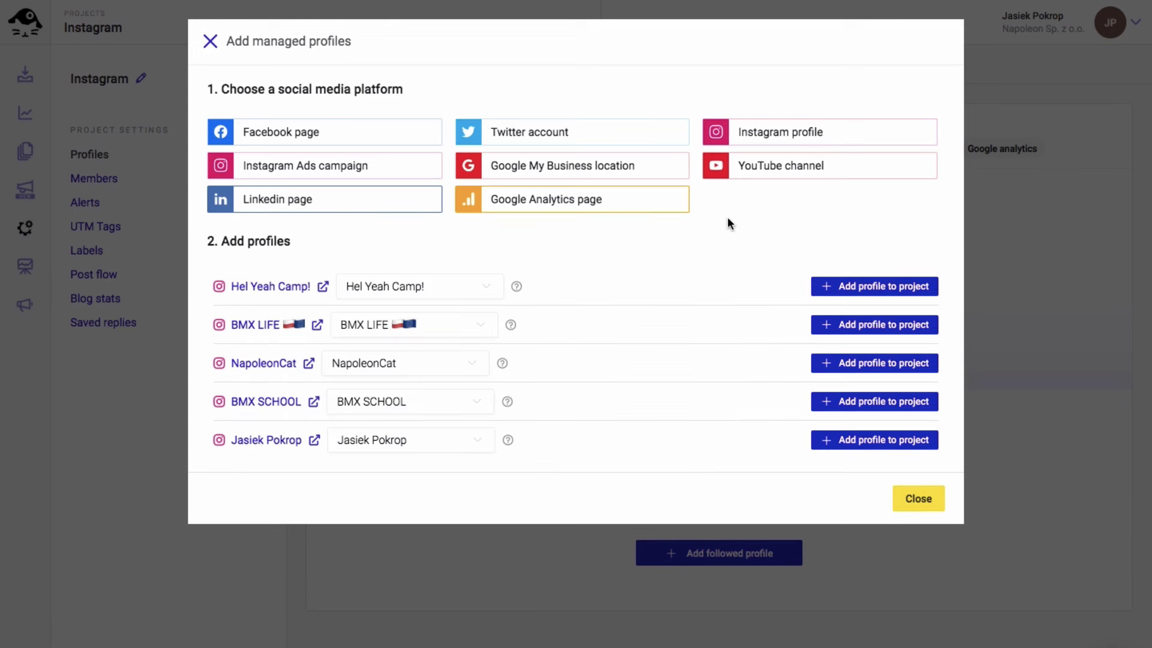
{"action": "left_click", "coordinate": [852, 325]}
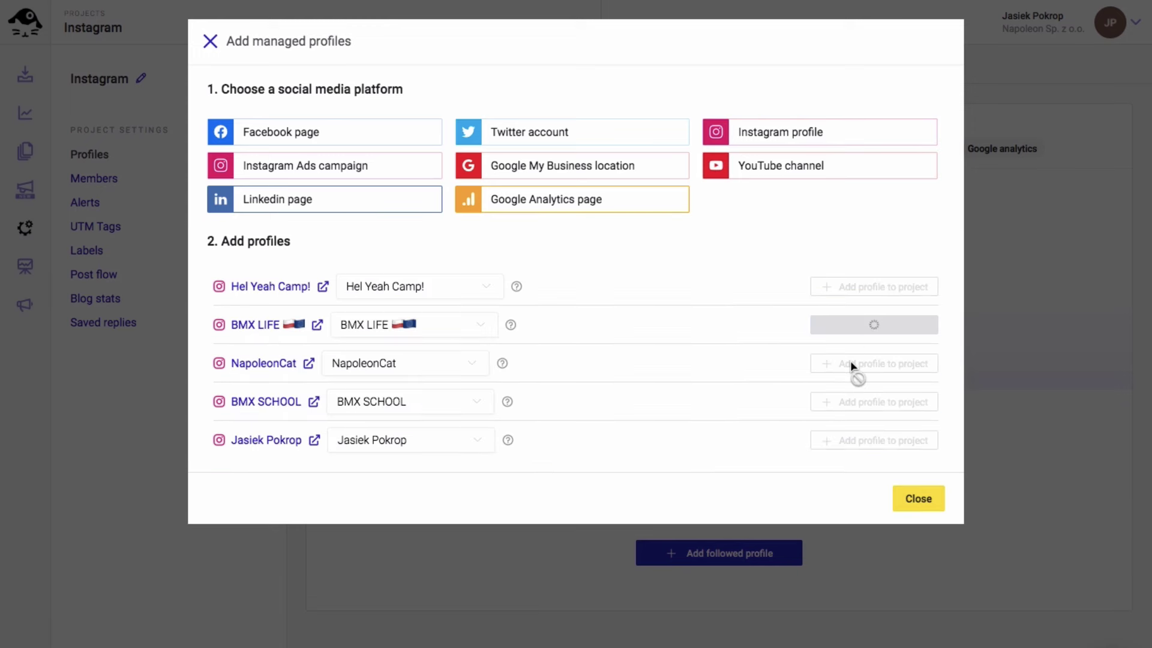
{"action": "left_click", "coordinate": [853, 363]}
{"action": "left_click", "coordinate": [857, 401]}
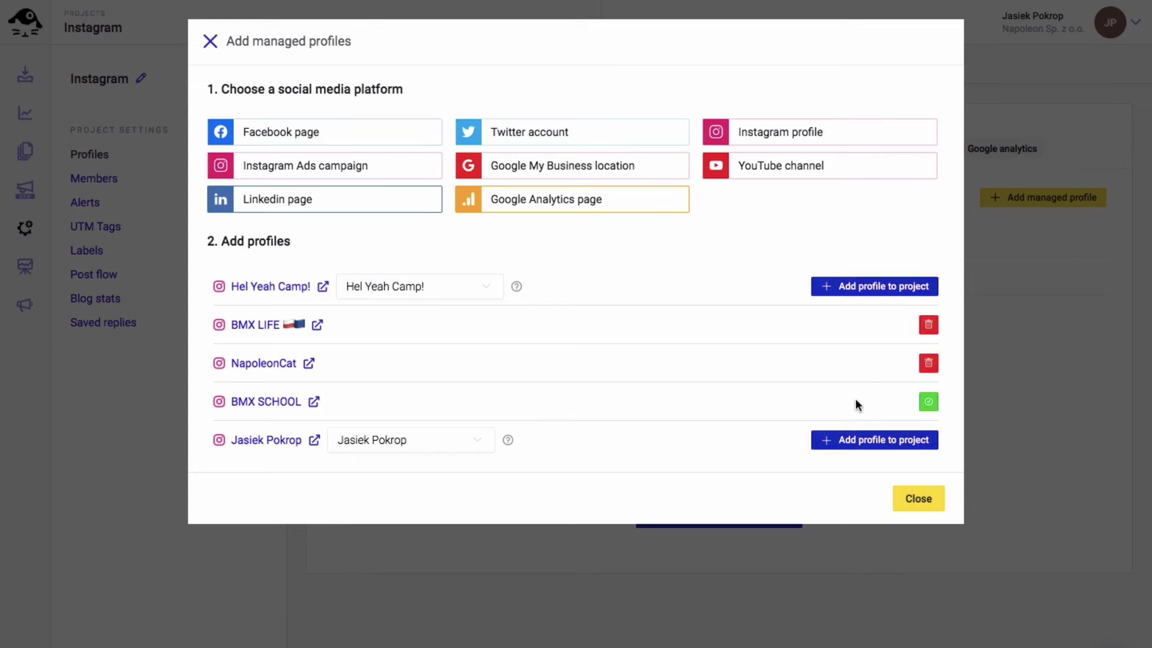
{"action": "left_click", "coordinate": [859, 442]}
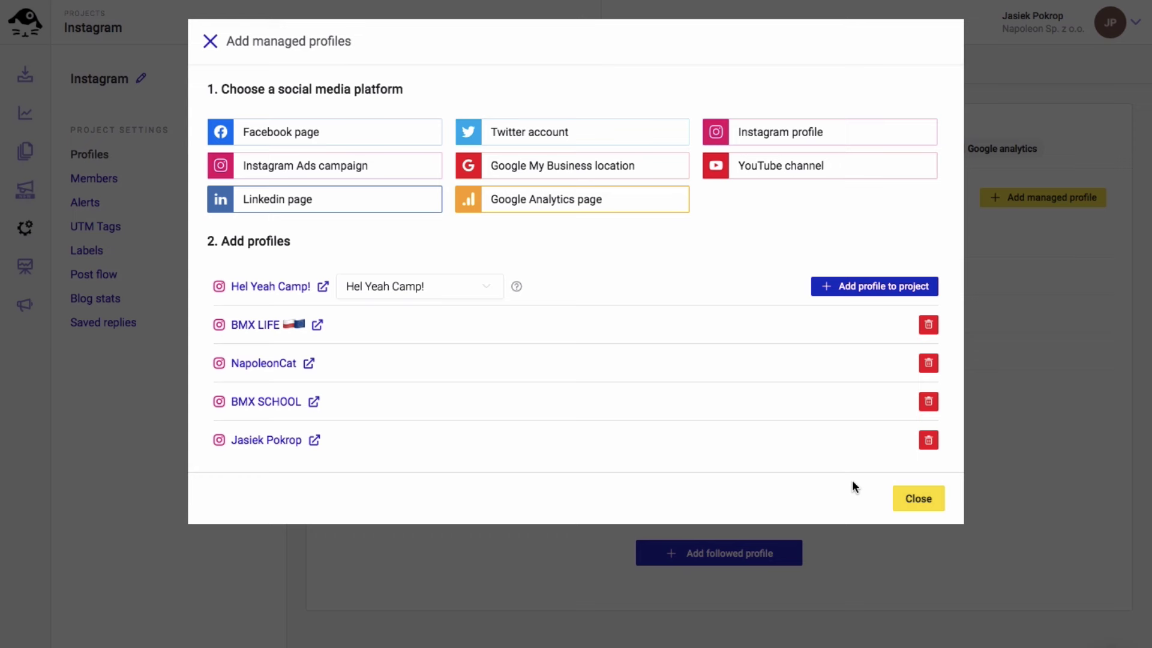
Connect the NapoleonCat PLN Napoleon Instagram Ads account as a fifth managed profile
{"action": "left_click", "coordinate": [353, 167]}
{"action": "left_click", "coordinate": [546, 216]}
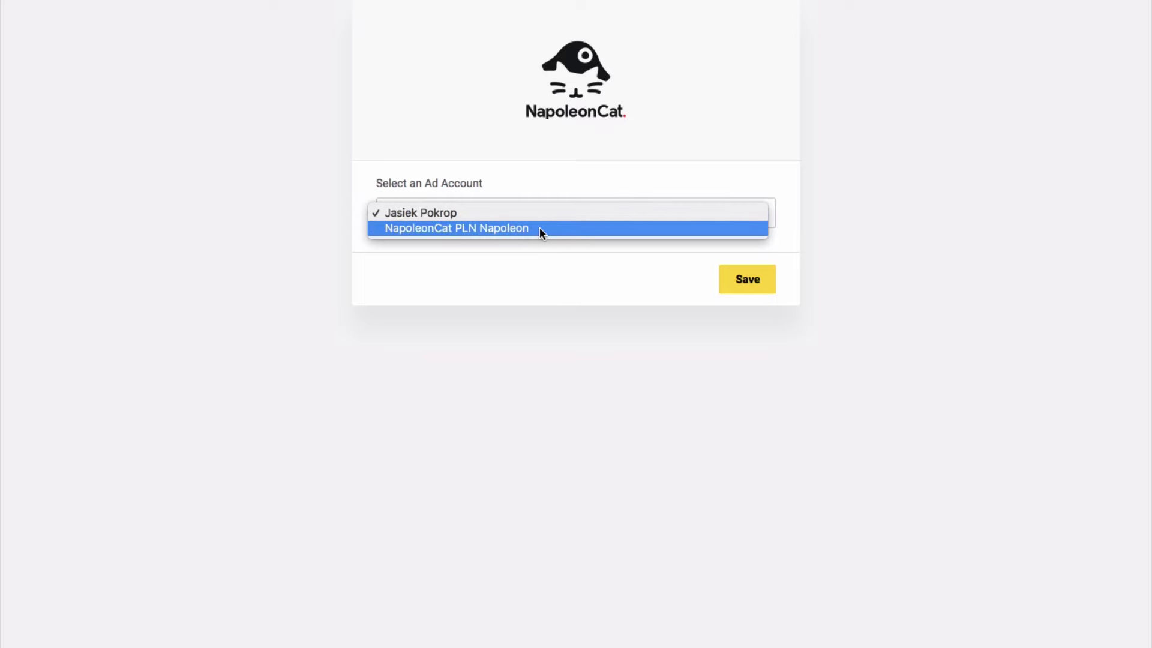
{"action": "left_click", "coordinate": [539, 228]}
{"action": "left_click", "coordinate": [747, 277]}
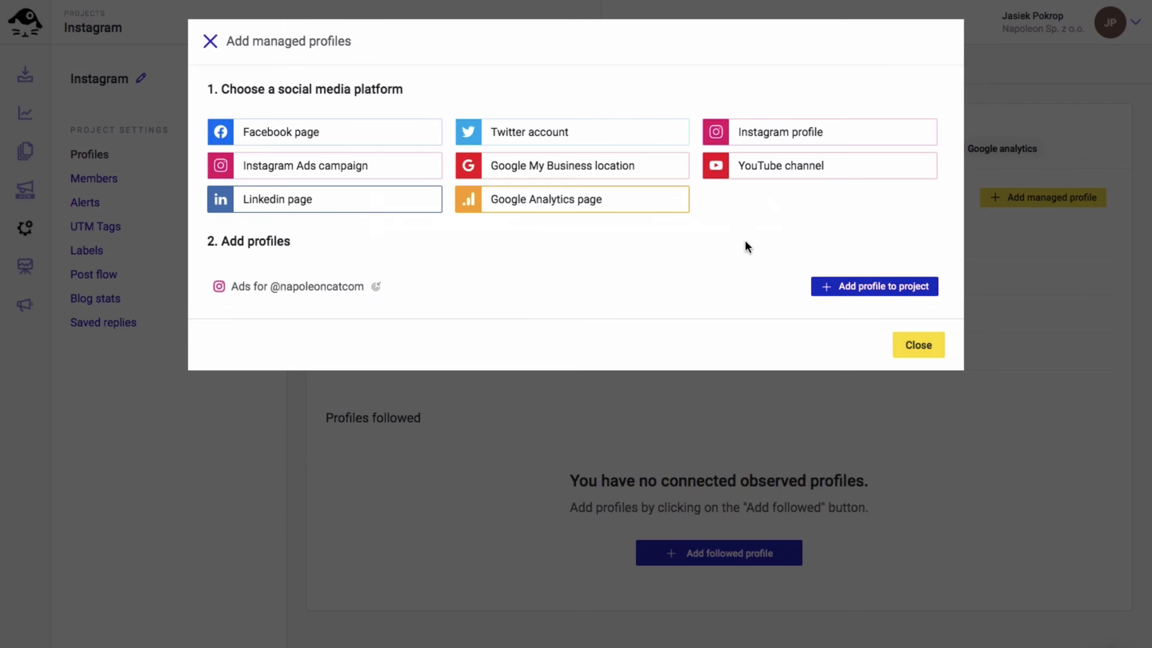
{"action": "left_click", "coordinate": [852, 287]}
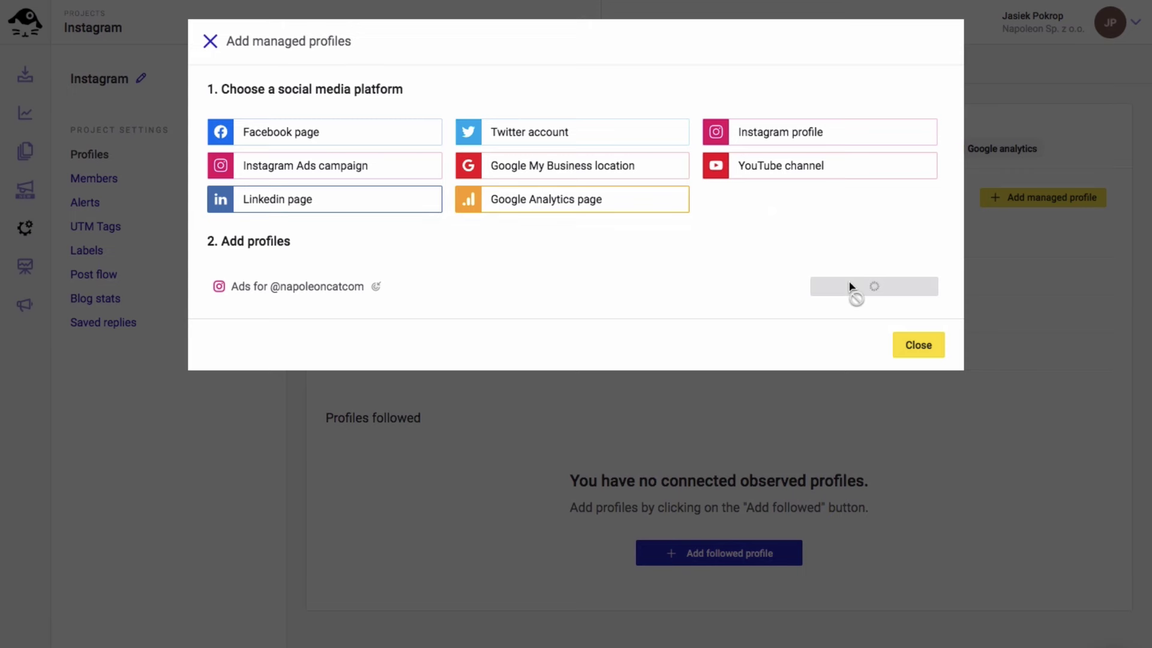
{"action": "left_click", "coordinate": [916, 345]}
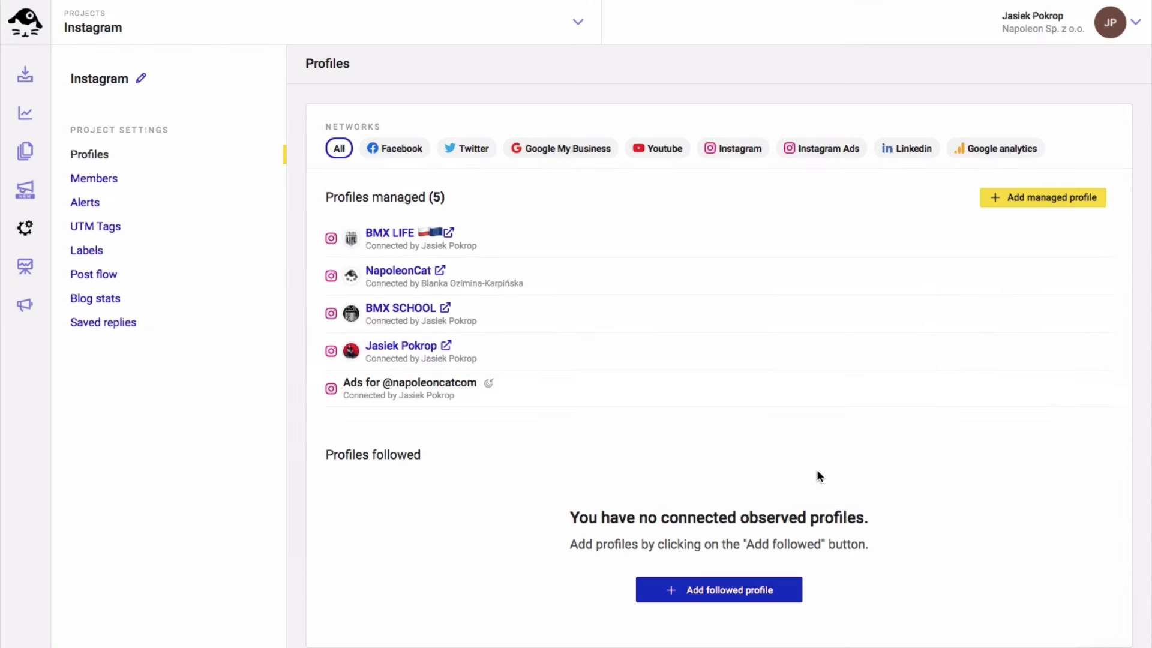
{"action": "left_click", "coordinate": [740, 589]}
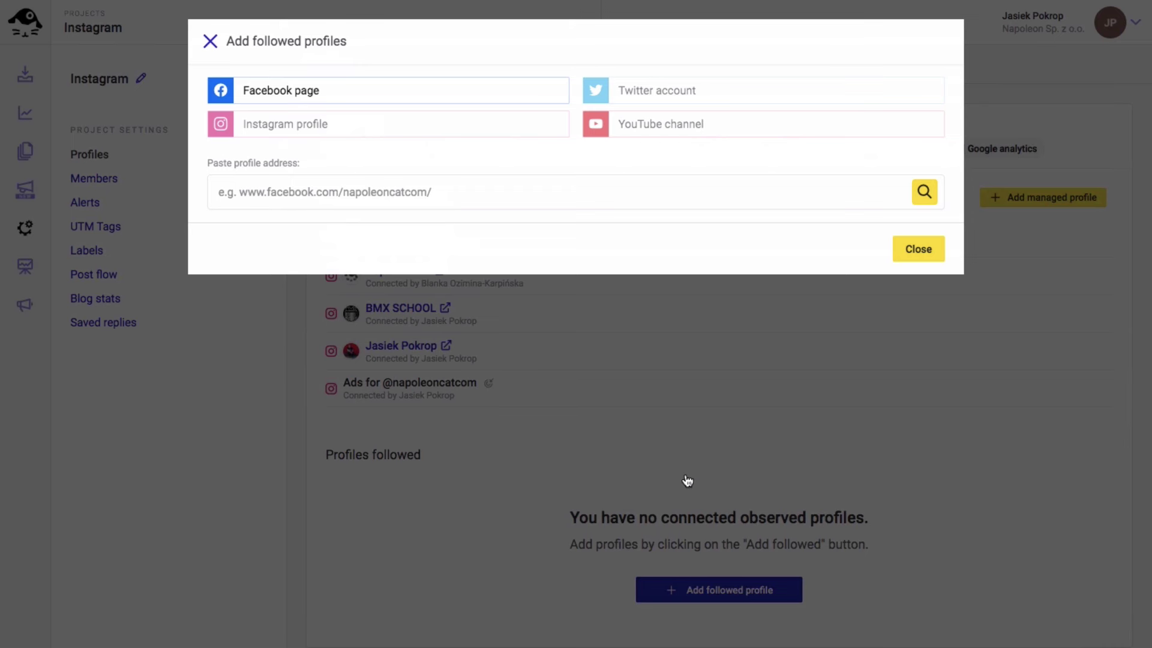
Follow the Instagram profile traffic.bmx in the project
{"action": "left_click", "coordinate": [431, 135]}
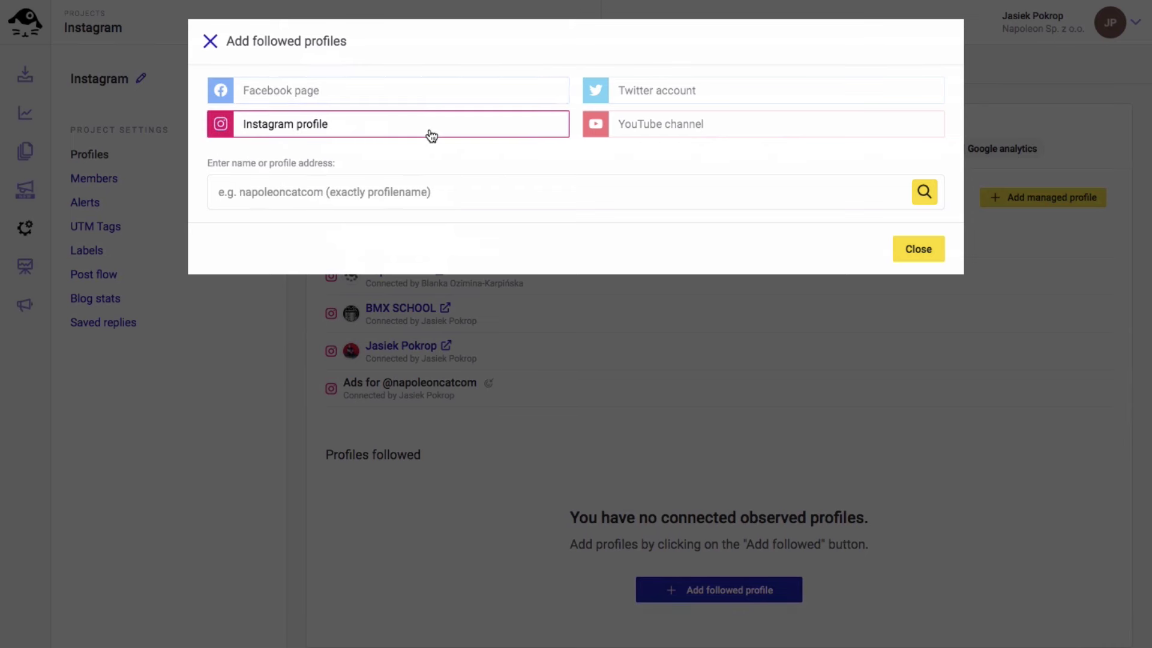
{"action": "left_click", "coordinate": [350, 191]}
{"action": "type", "text": "traffic.bmx"}
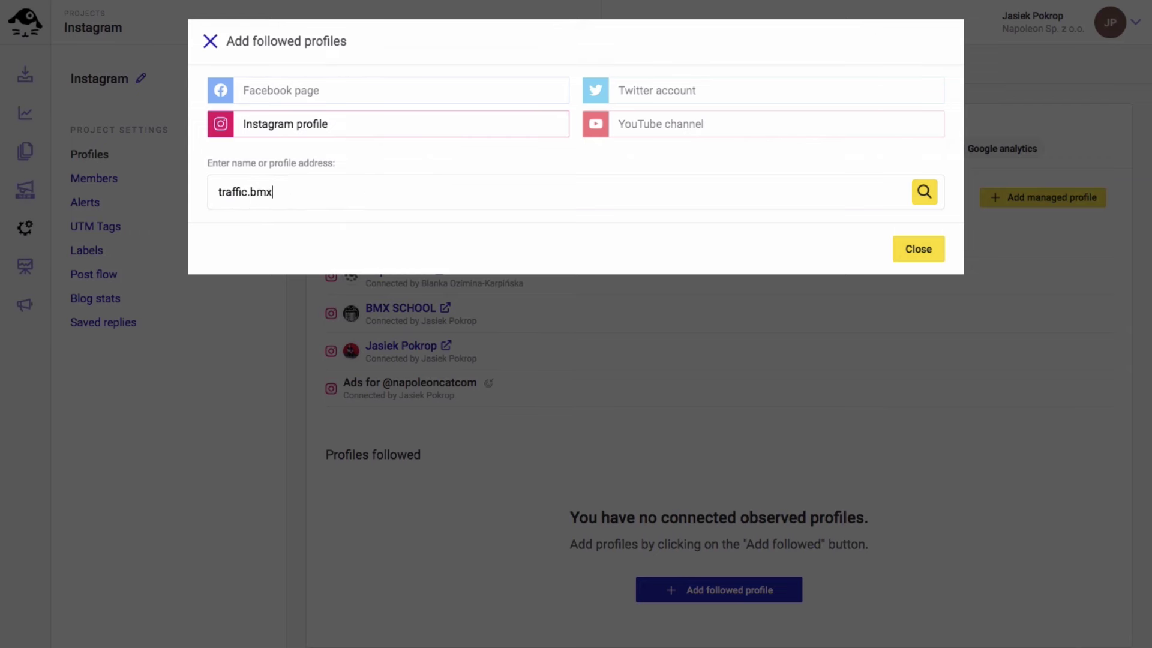
{"action": "left_click", "coordinate": [924, 192]}
{"action": "left_click", "coordinate": [866, 242]}
Also follow the Instagram profiles seventiesdistro and blackoutbmx
{"action": "triple_click", "coordinate": [849, 200]}
{"action": "type", "text": "seventiesdistro"}
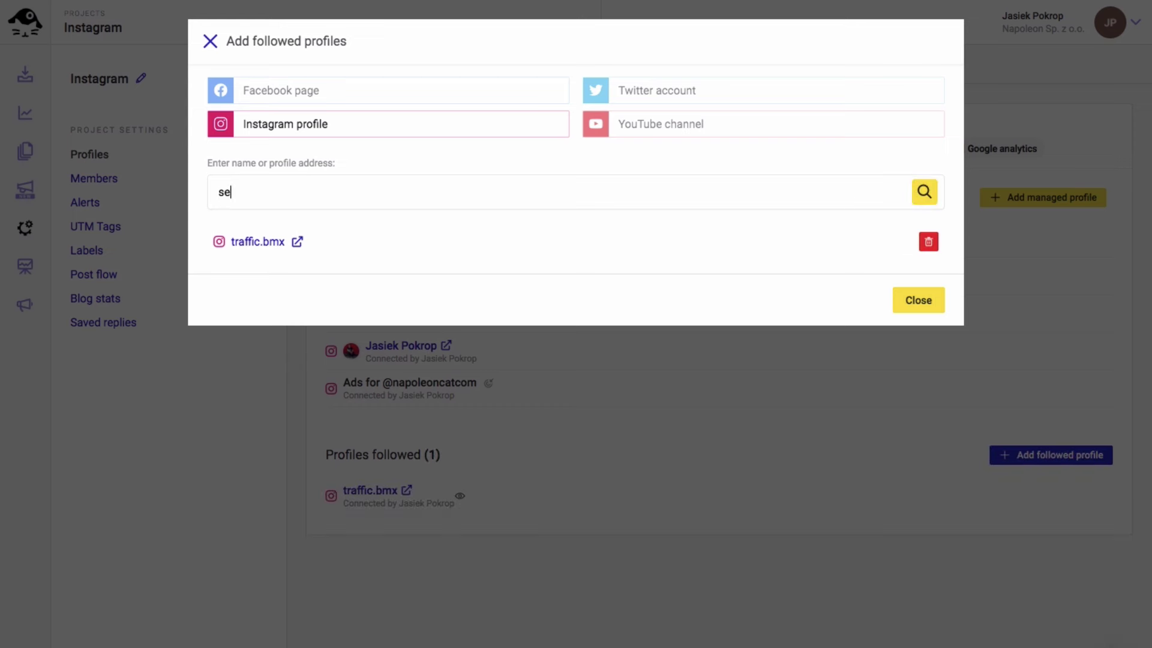
{"action": "left_click", "coordinate": [931, 191]}
{"action": "left_click", "coordinate": [875, 243]}
{"action": "triple_click", "coordinate": [857, 198]}
{"action": "type", "text": "blackoutbmx"}
{"action": "left_click", "coordinate": [924, 192]}
{"action": "left_click", "coordinate": [851, 242]}
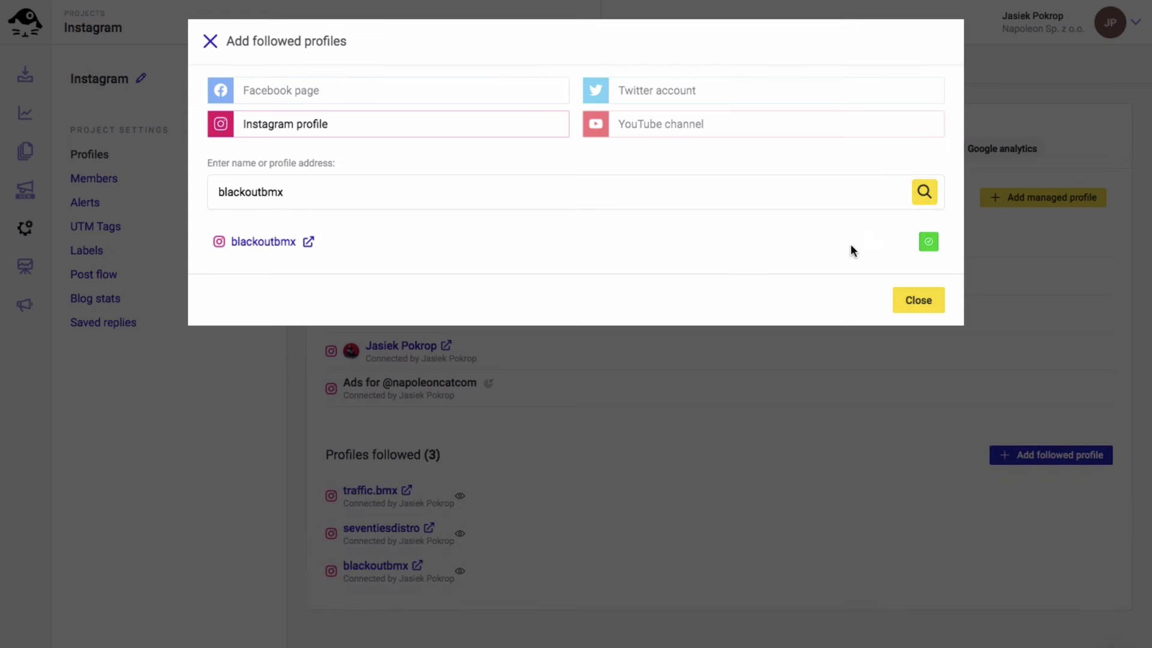
{"action": "left_click", "coordinate": [918, 300]}
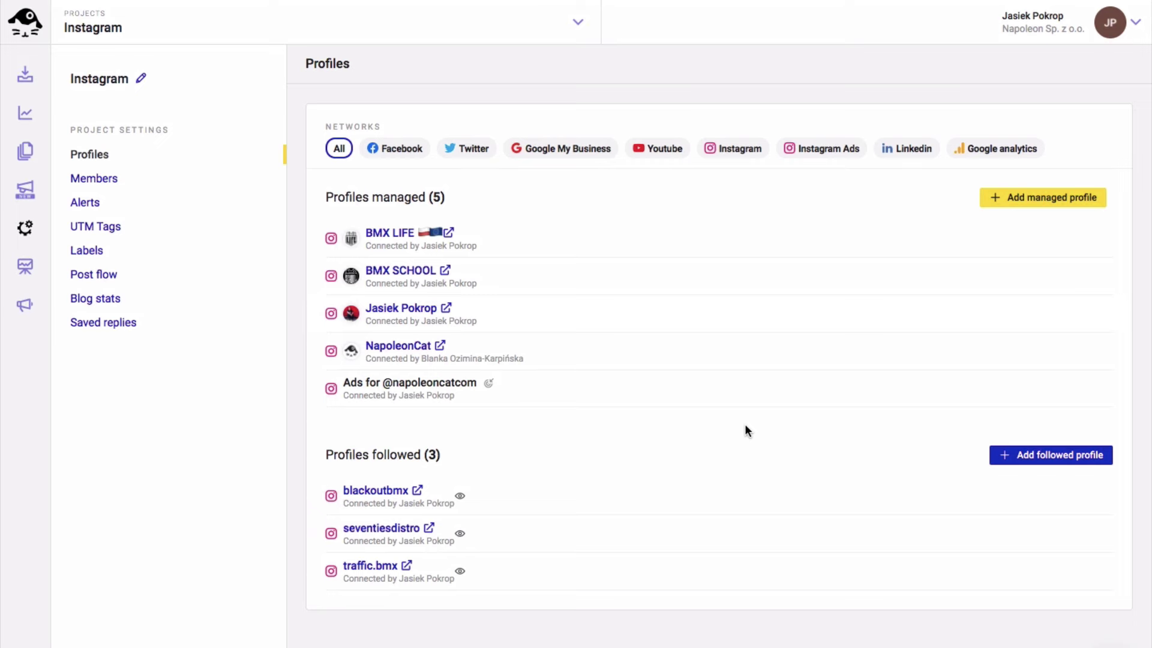
{"action": "left_click", "coordinate": [26, 193]}
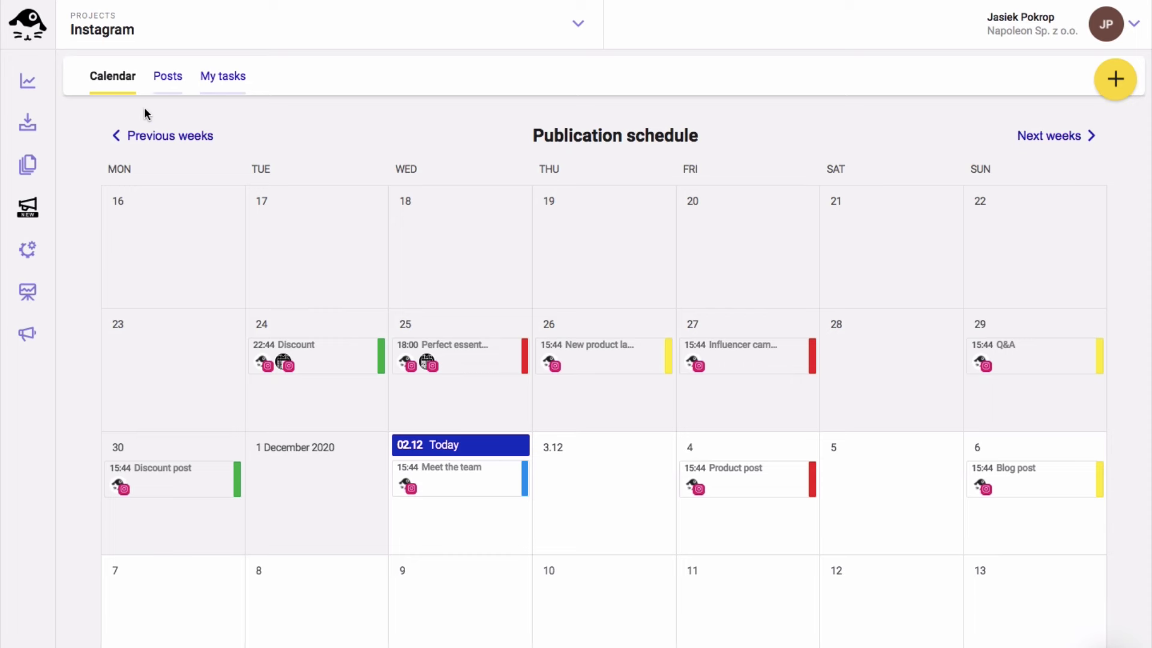
Look through the Posts and My tasks views, then return to the publication calendar
{"action": "left_click", "coordinate": [172, 80]}
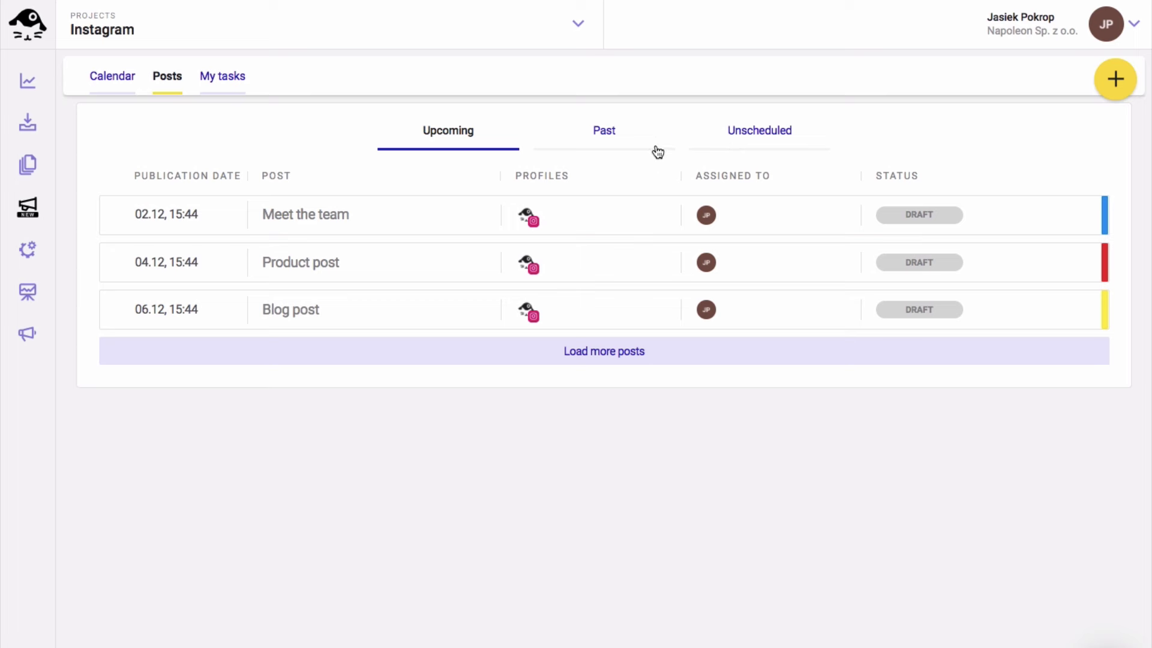
{"action": "left_click", "coordinate": [213, 80]}
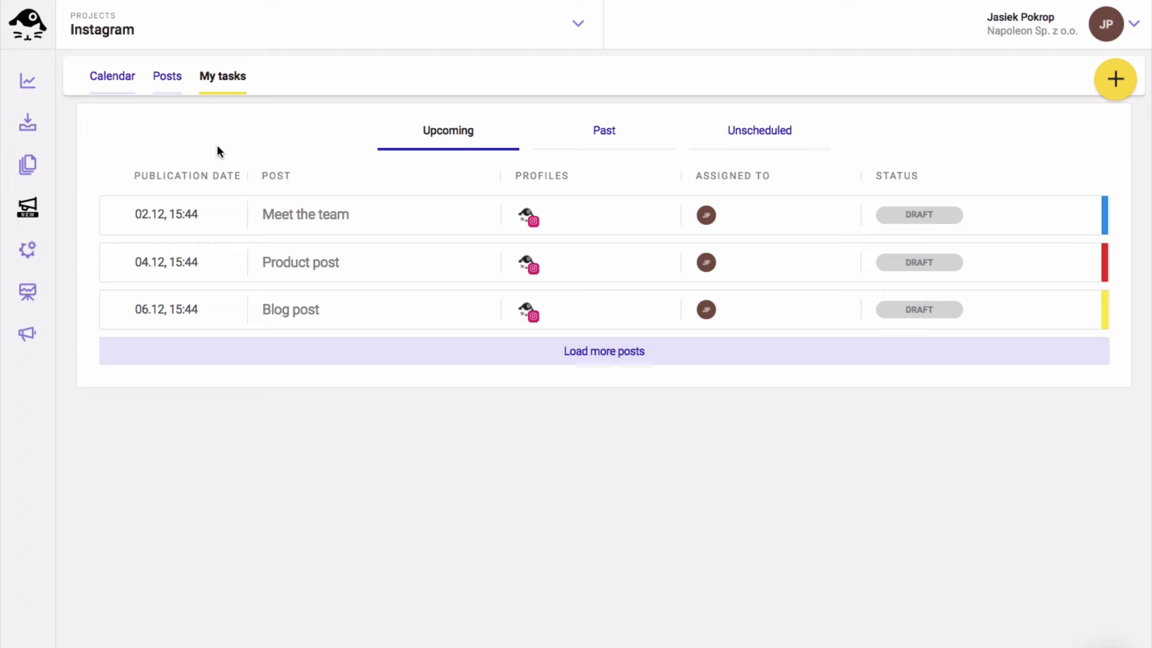
{"action": "left_click", "coordinate": [112, 78]}
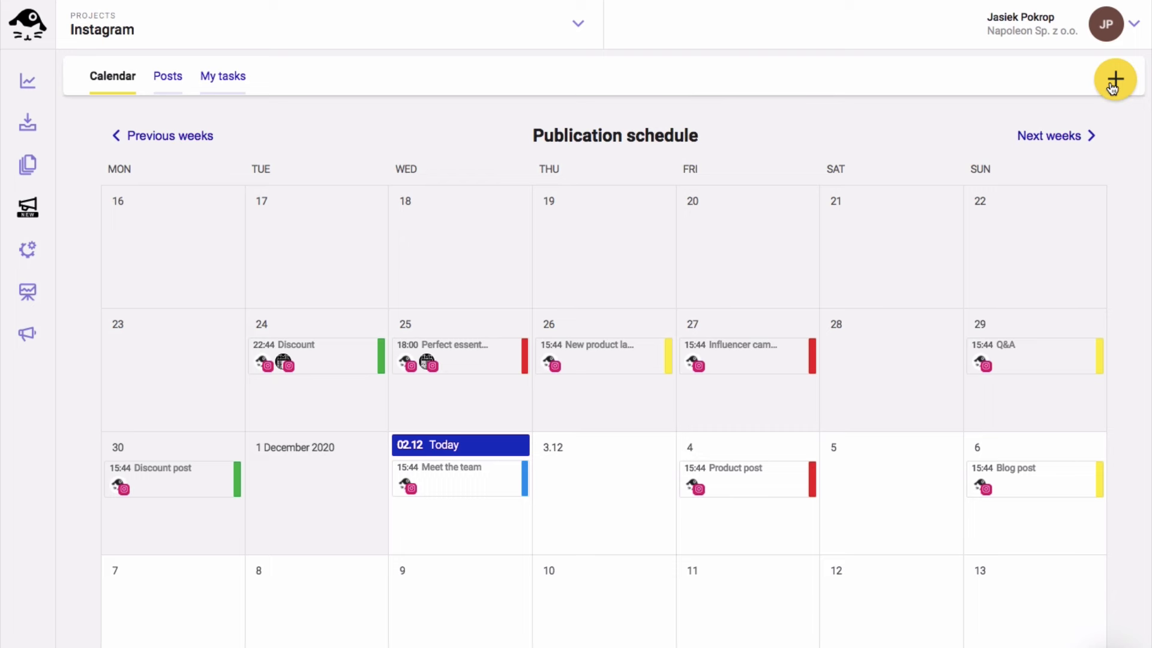
{"action": "mouse_move", "coordinate": [603, 470]}
Create a 3 December post targeting BMX LIFE, BMX SCHOOL and the personal profile
{"action": "left_click", "coordinate": [602, 495]}
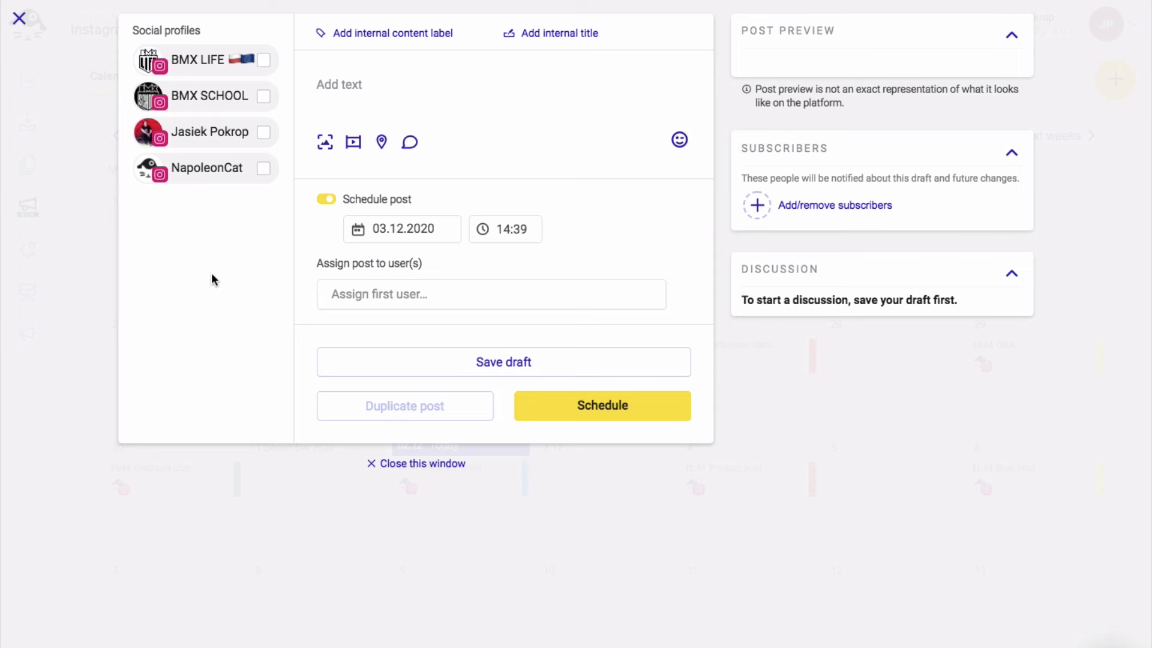
{"action": "left_click", "coordinate": [264, 62]}
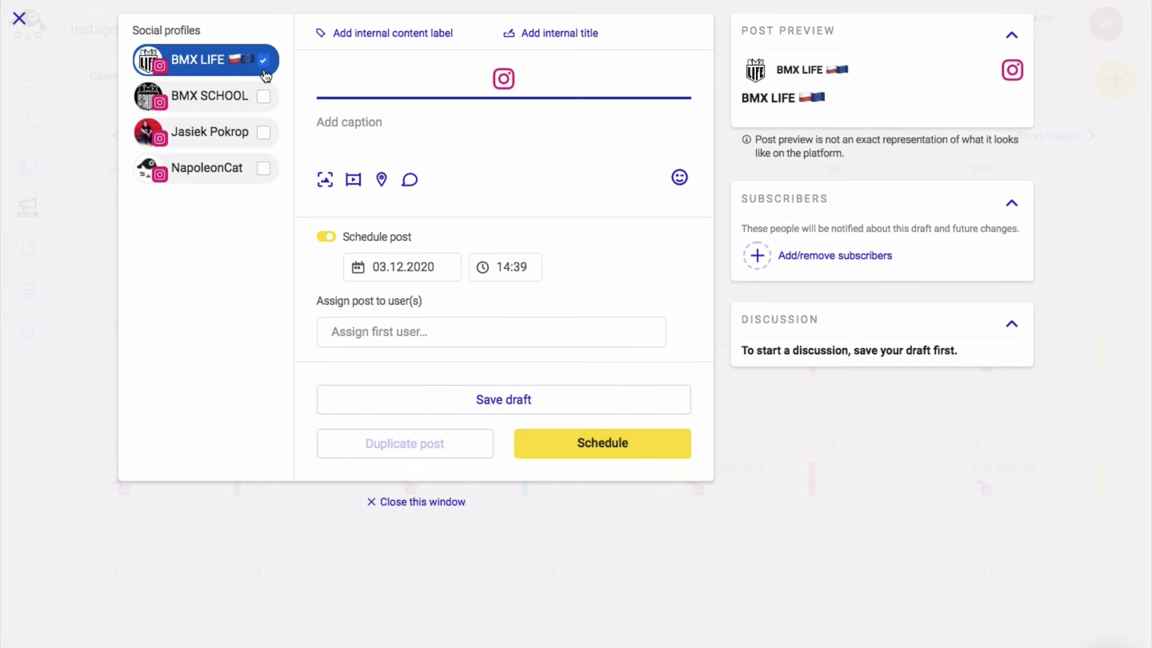
{"action": "left_click", "coordinate": [262, 102]}
{"action": "left_click", "coordinate": [262, 134]}
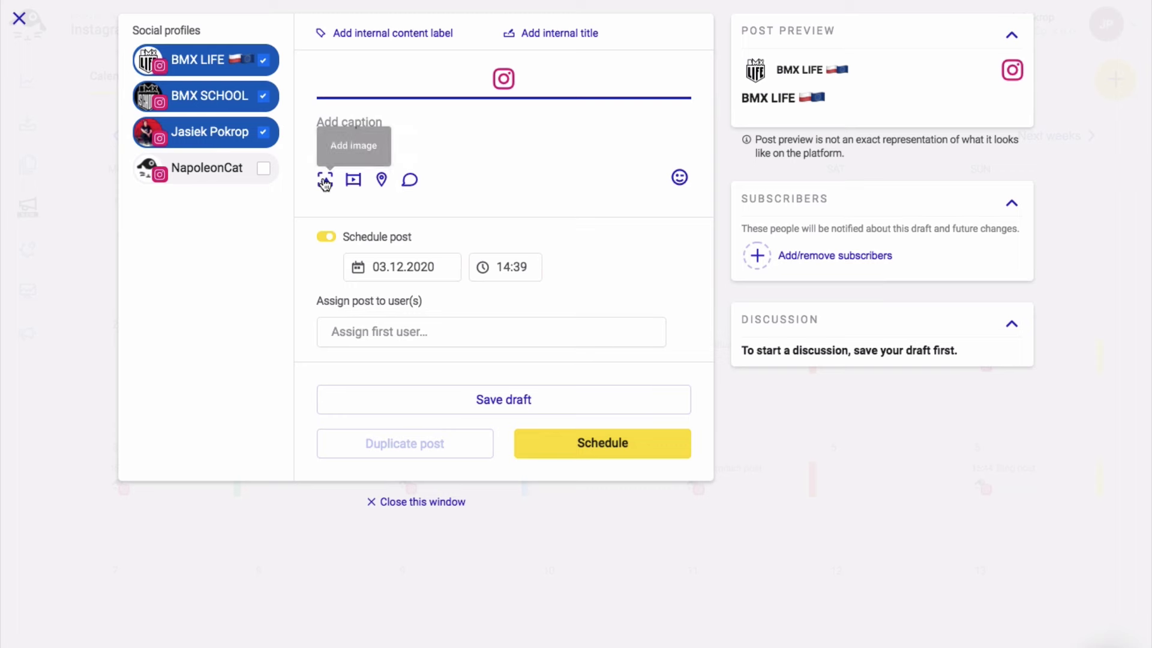
Attach the bike-seat photo and paste the caption 'Seats are now available! 🔥'
{"action": "left_click", "coordinate": [325, 181]}
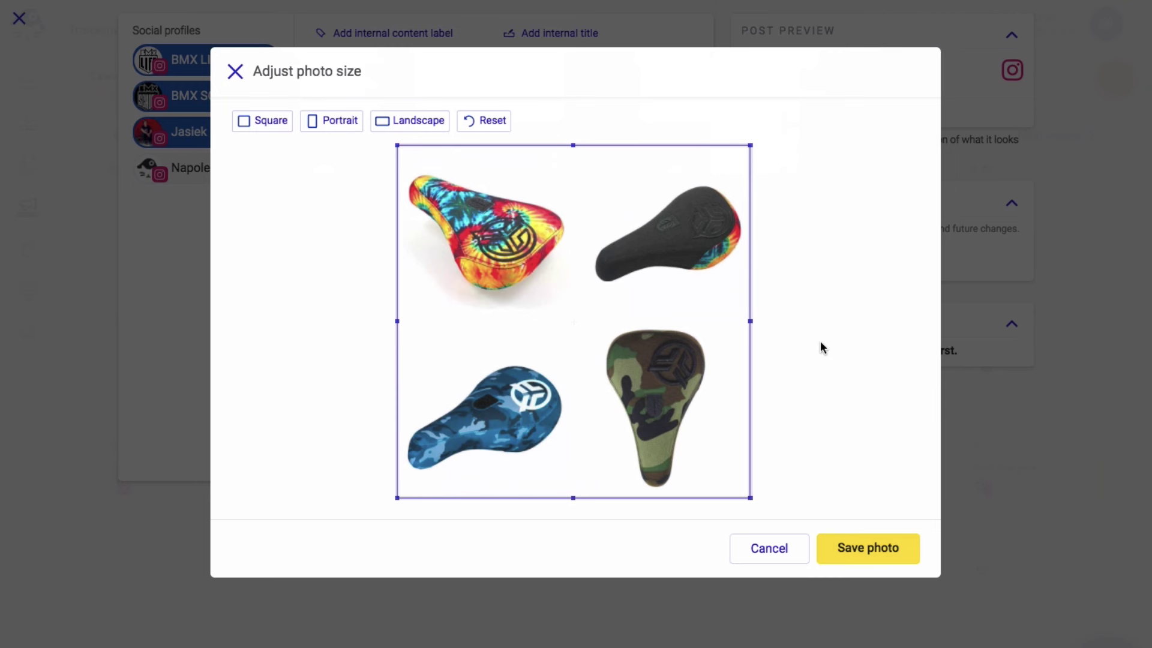
{"action": "left_click", "coordinate": [859, 553]}
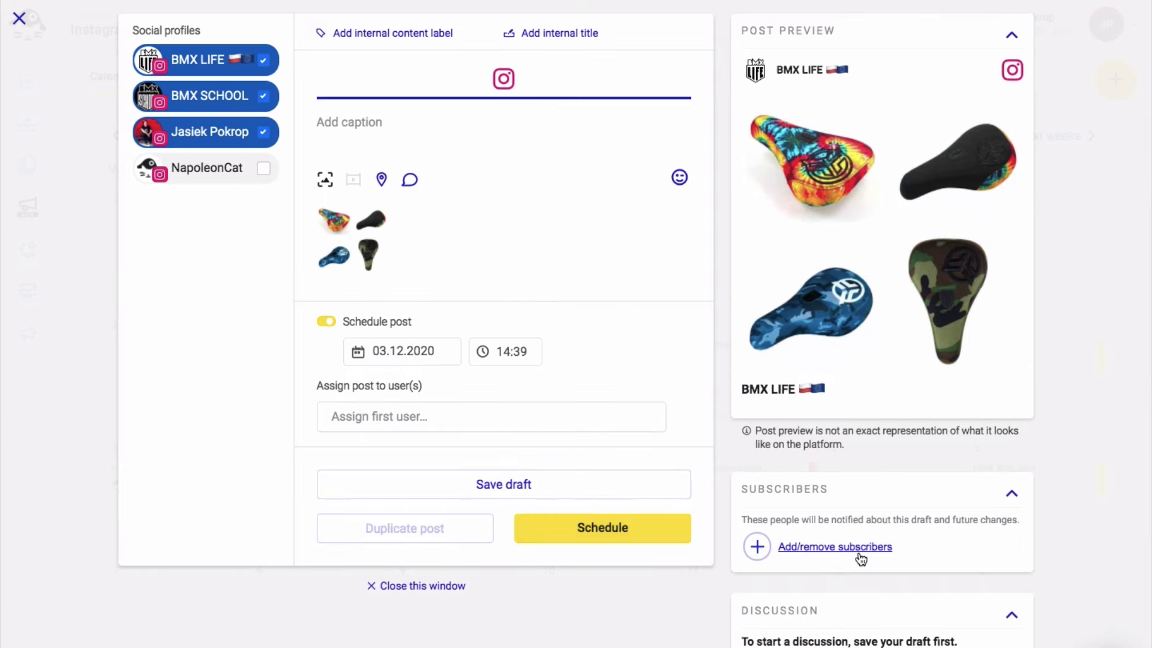
{"action": "left_click", "coordinate": [339, 124]}
{"action": "type", "text": "Seats are now available! 🔥"}
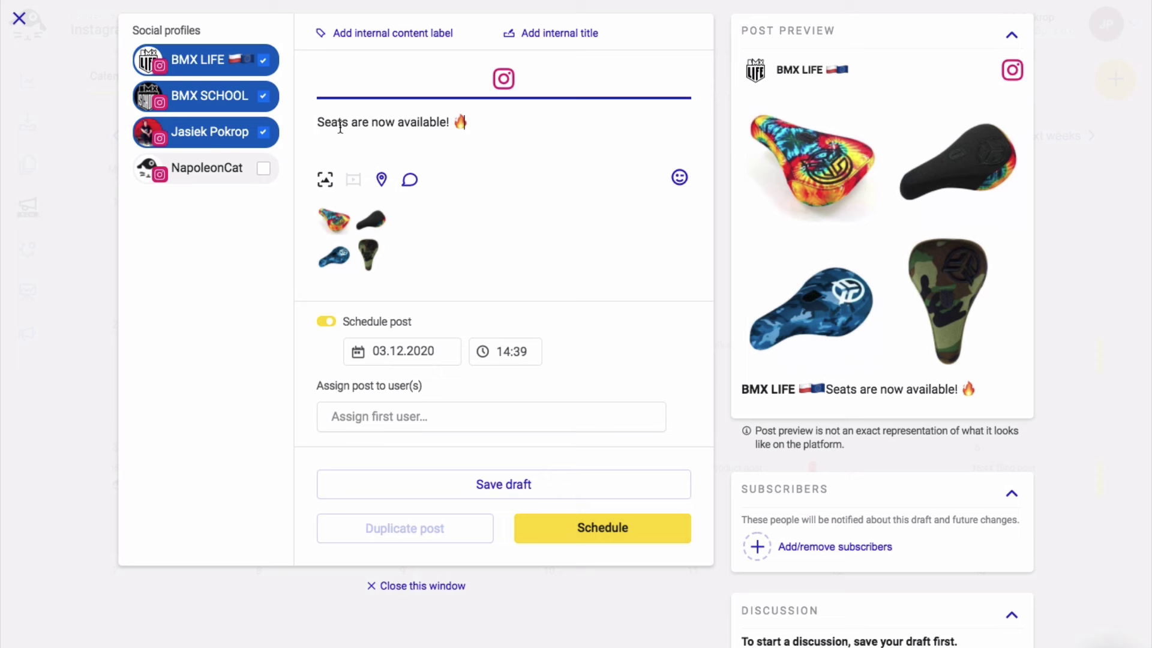
Set the post location to Warsaw, Poland
{"action": "left_click", "coordinate": [381, 180]}
{"action": "type", "text": "warsaw"}
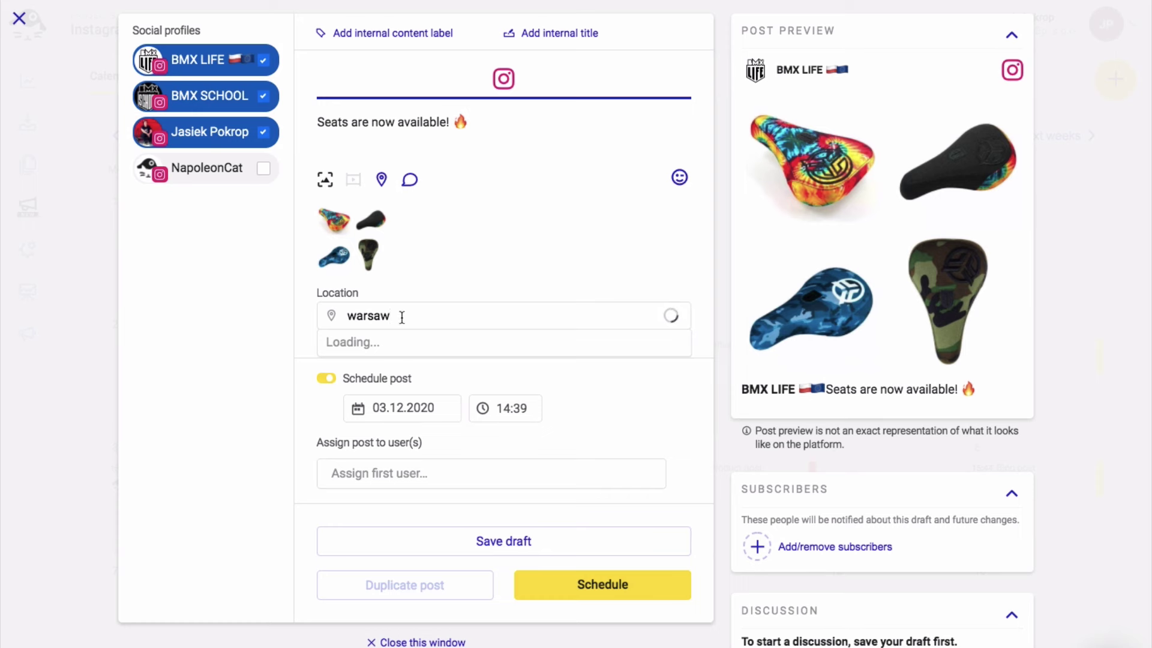
{"action": "left_click", "coordinate": [398, 392]}
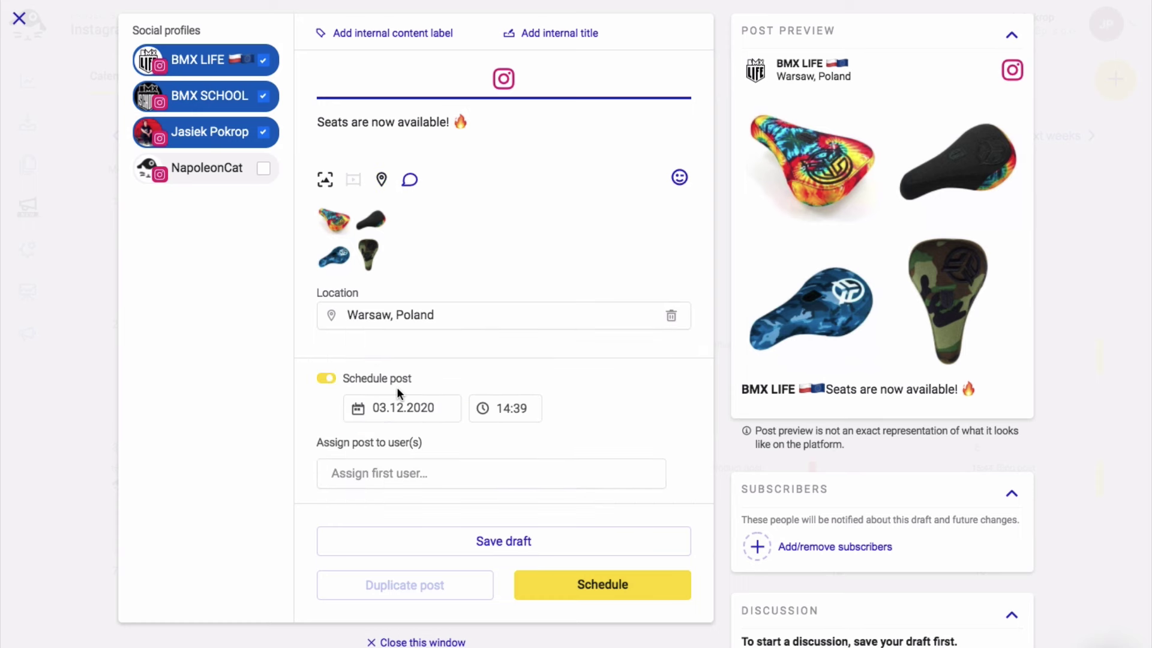
Add the prepared BMX hashtags as the post's first comment
{"action": "left_click", "coordinate": [409, 181]}
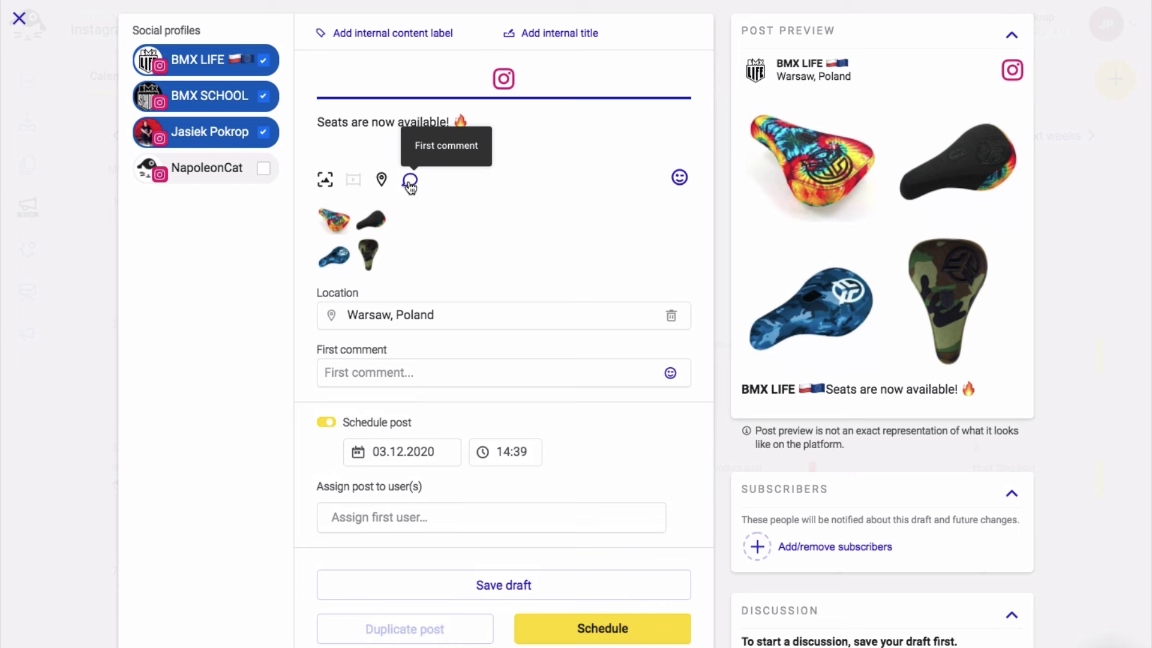
{"action": "left_click", "coordinate": [374, 369]}
{"action": "type", "text": "#bmxparts #bmxseats #bmxmerchandise #bmxseat #bmxpart #bmxshop #bmxstore #bmxonlinestore #bmxonlineshop"}
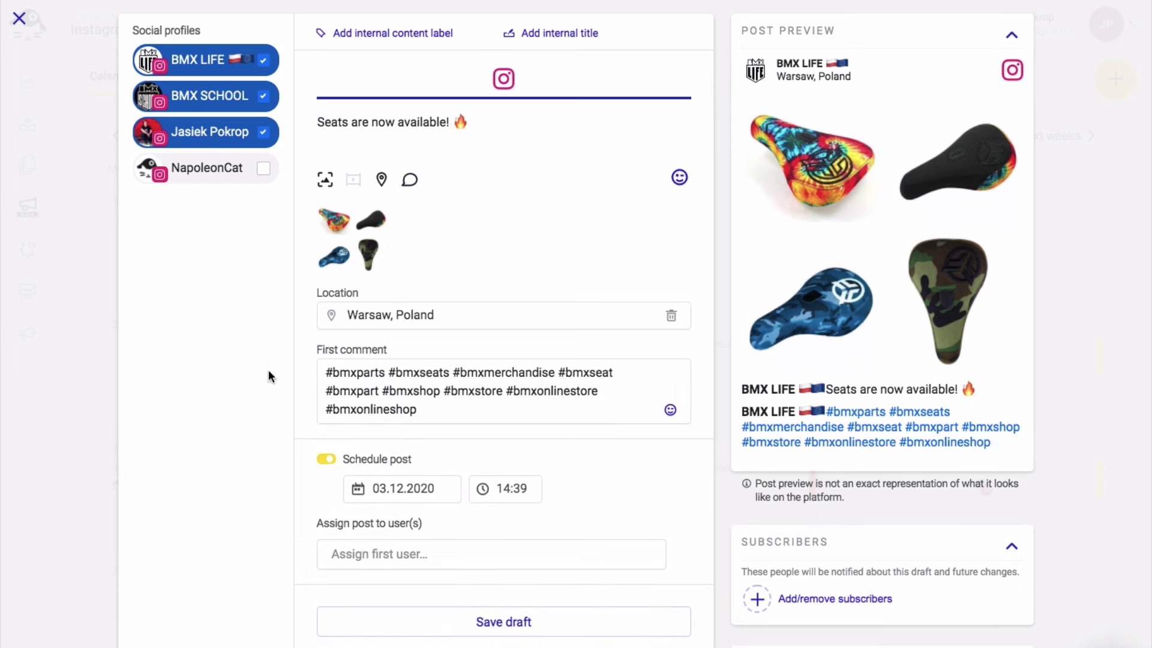
Schedule the post for Thursday 03.12.2020 at 14:30
{"action": "scroll", "coordinate": [270, 376], "scroll_direction": "down", "scroll_amount": 1}
{"action": "left_click", "coordinate": [318, 391]}
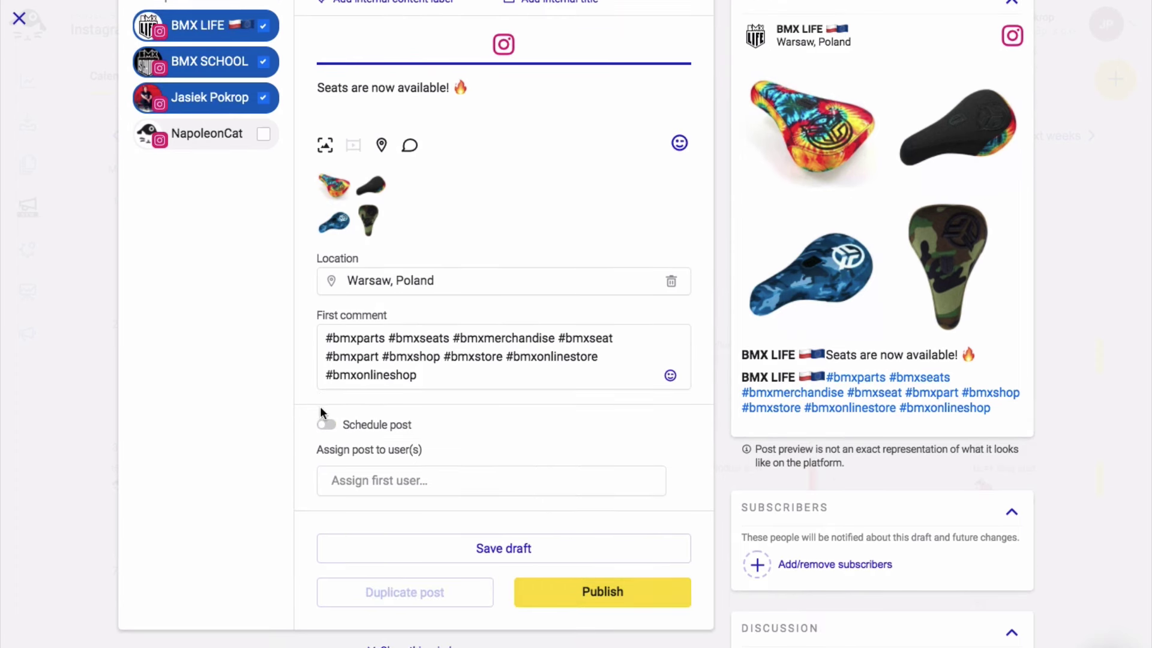
{"action": "left_click", "coordinate": [326, 417]}
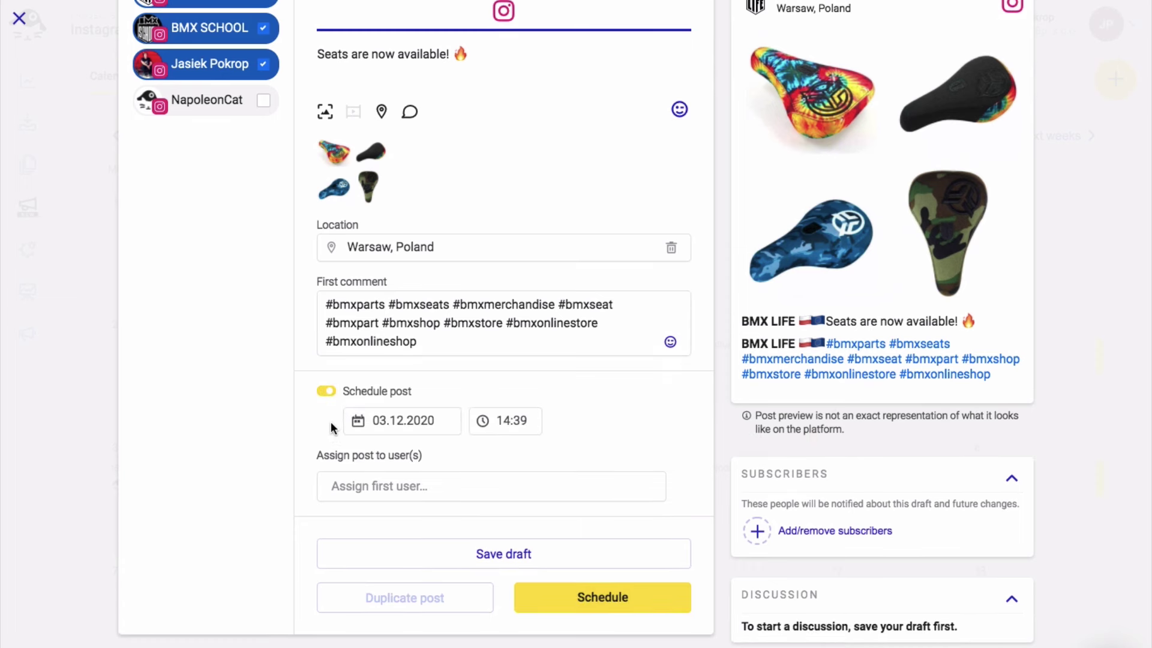
{"action": "left_click", "coordinate": [358, 423]}
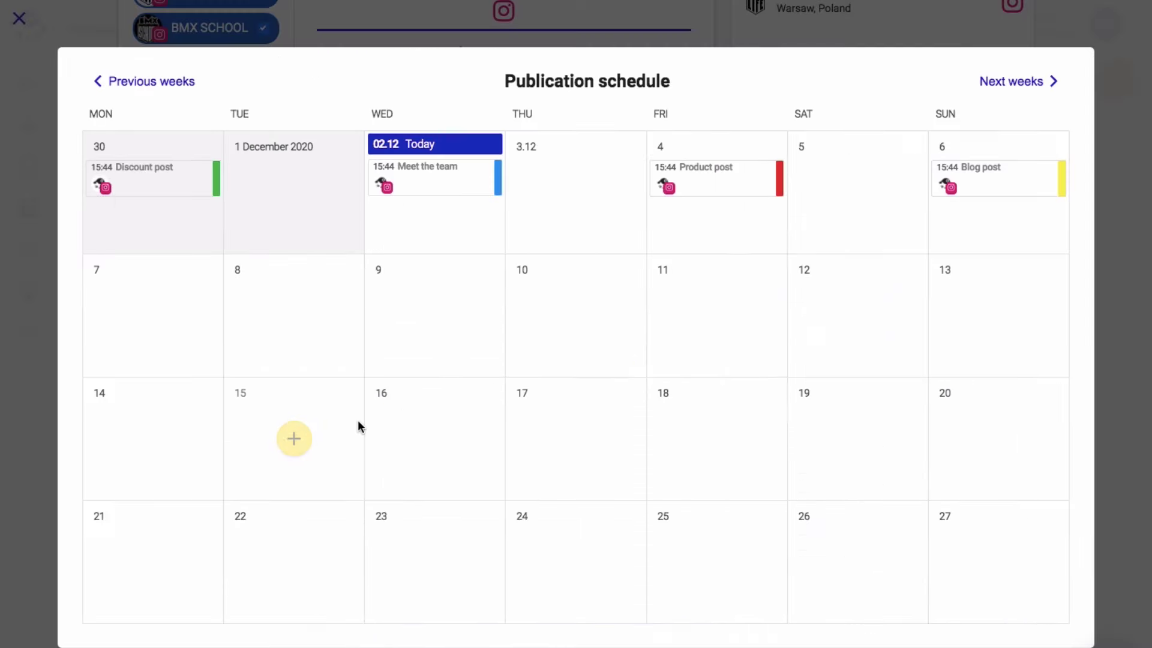
{"action": "left_click", "coordinate": [573, 195]}
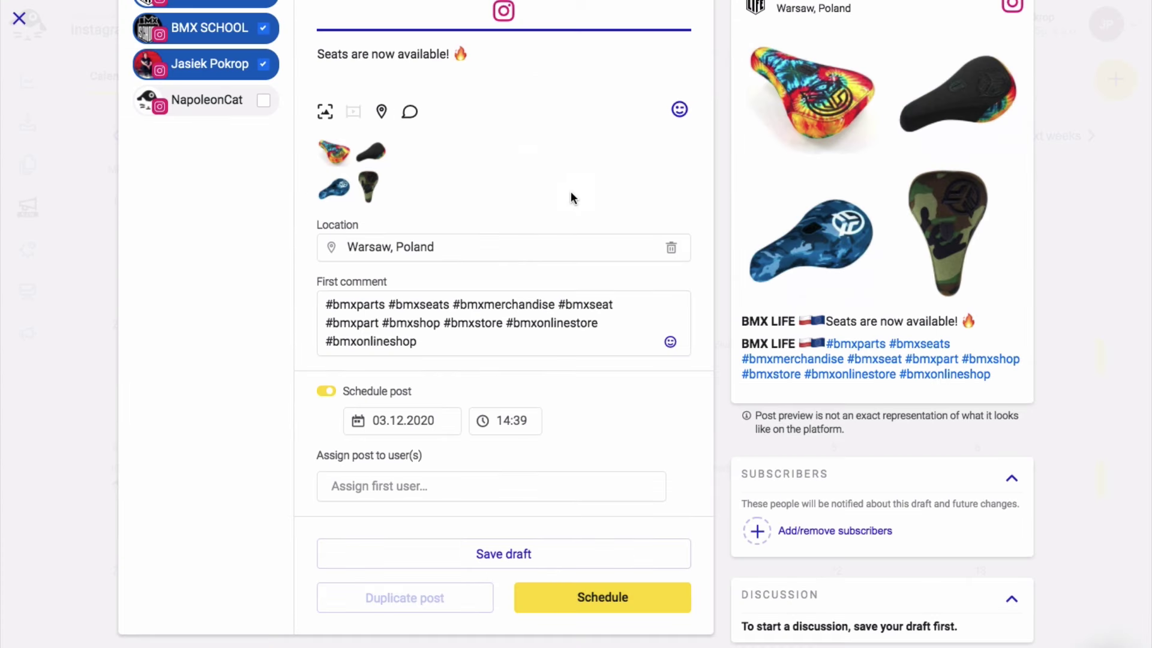
{"action": "left_click", "coordinate": [517, 424]}
{"action": "key", "text": "BackSpace"}
{"action": "type", "text": "5"}
{"action": "left_click", "coordinate": [586, 424]}
{"action": "scroll", "coordinate": [586, 422], "scroll_direction": "up", "scroll_amount": 1}
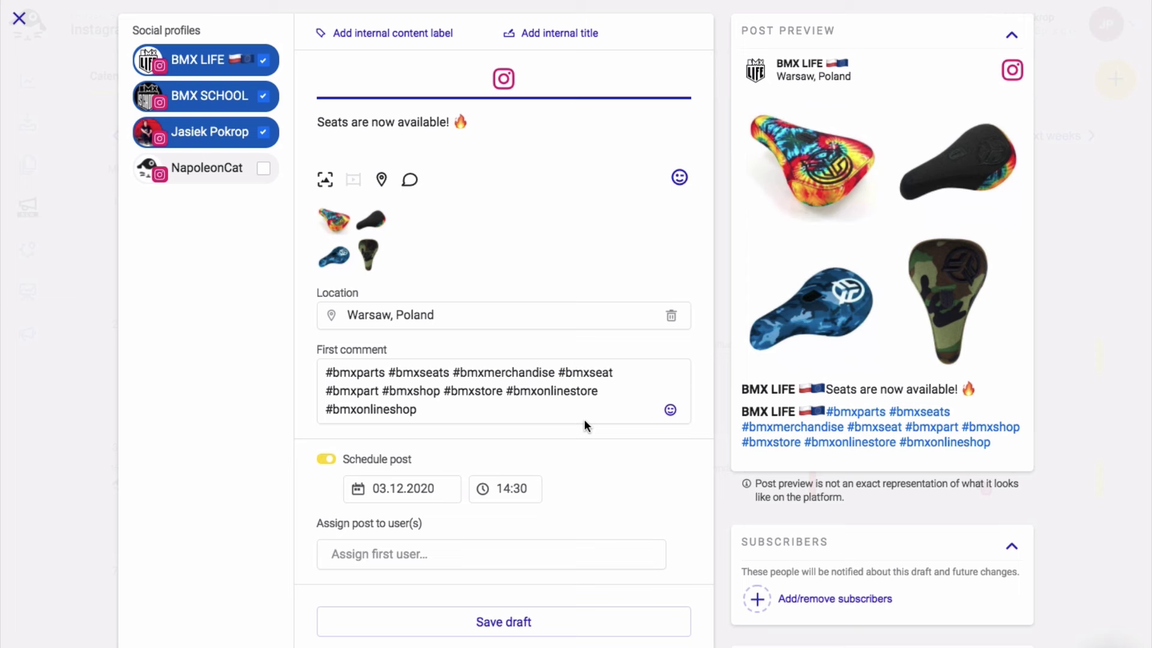
Label the post as product A and give it the internal title 'Seats'
{"action": "left_click", "coordinate": [404, 32]}
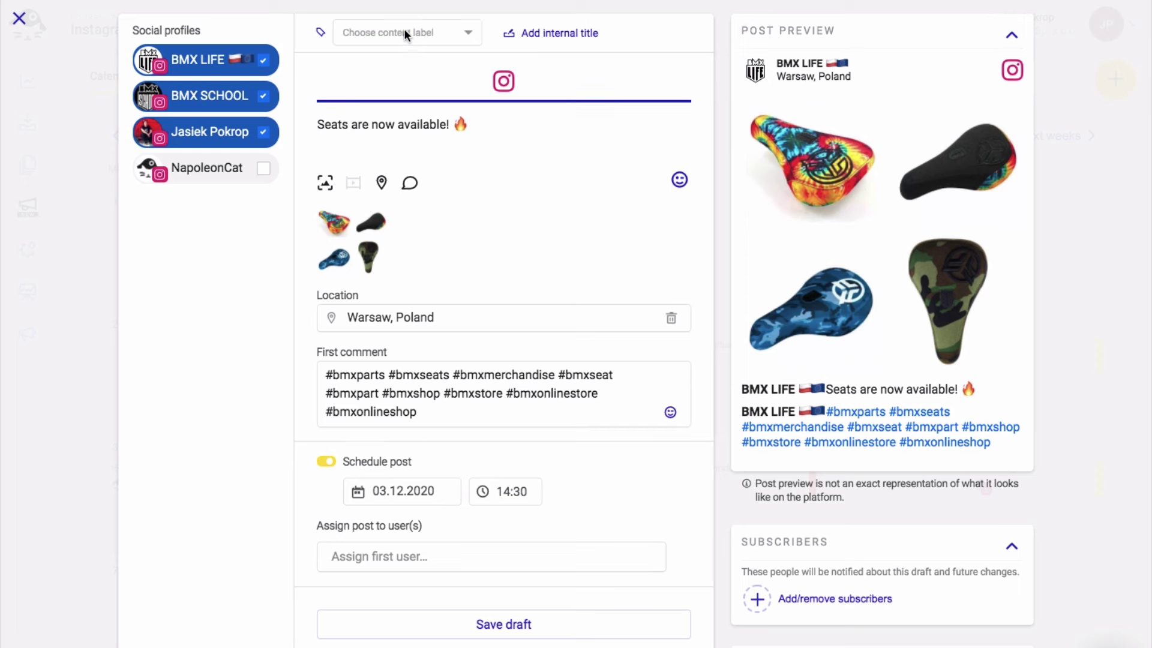
{"action": "left_click", "coordinate": [384, 73]}
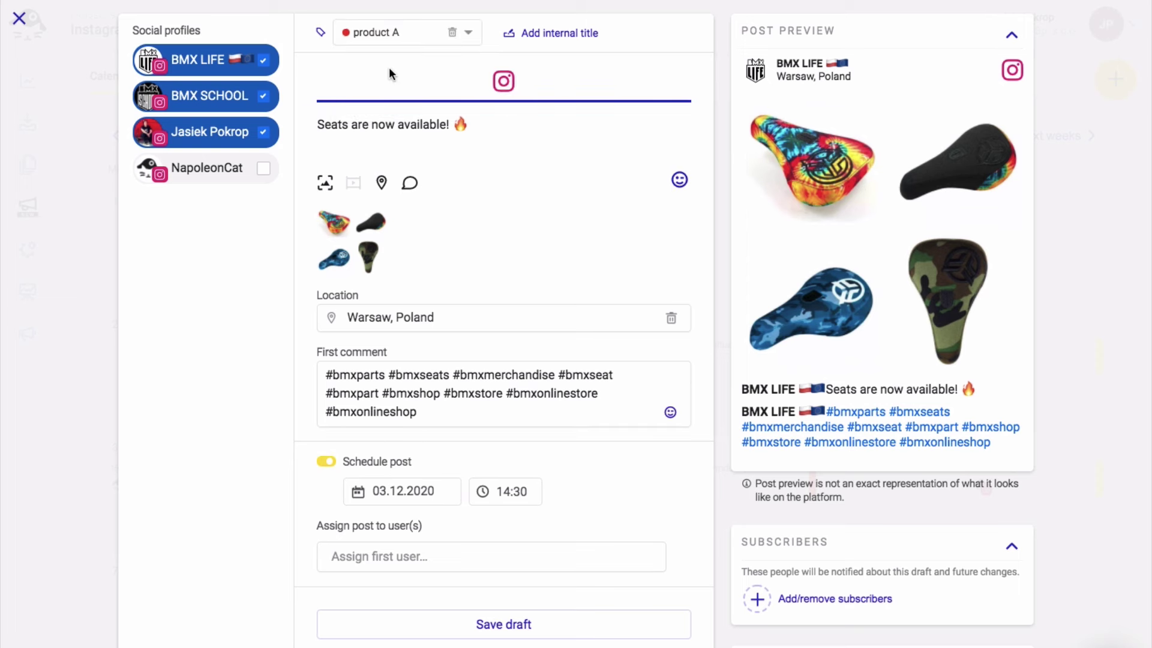
{"action": "left_click", "coordinate": [566, 35]}
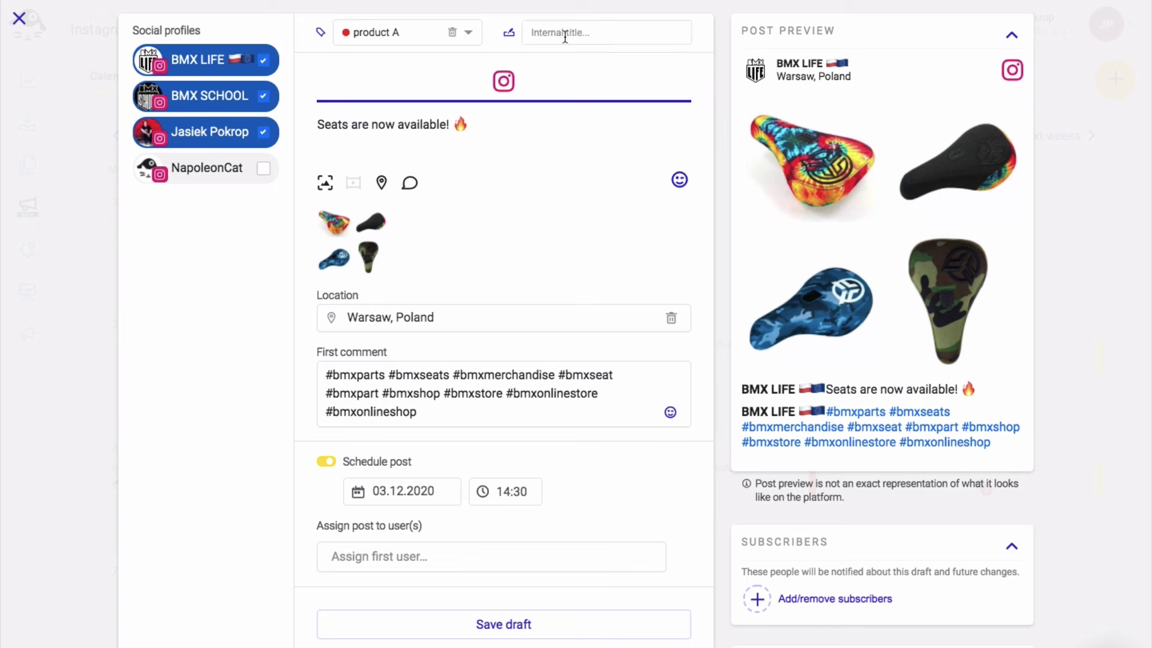
{"action": "left_click", "coordinate": [564, 36]}
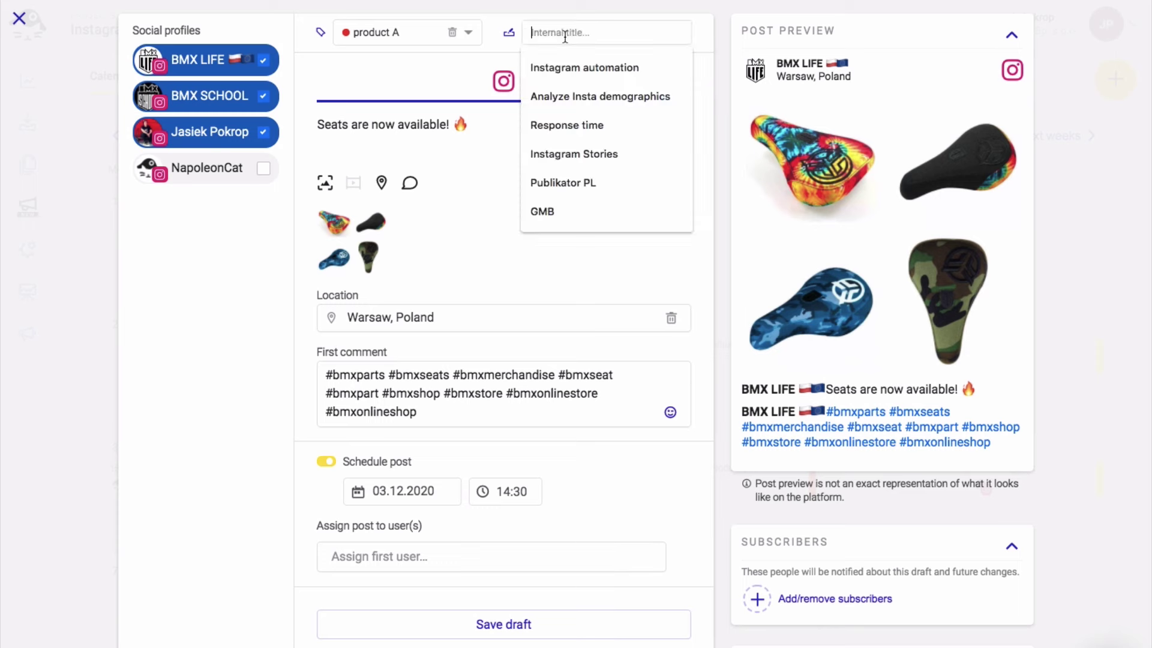
{"action": "type", "text": "Seats"}
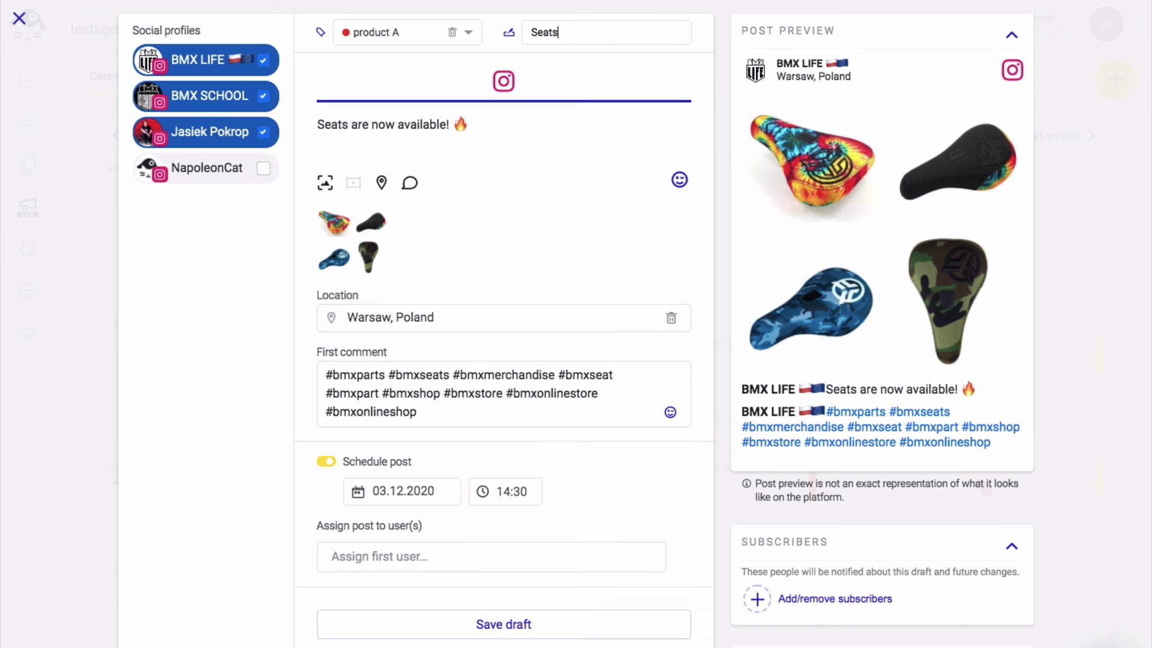
{"action": "scroll", "coordinate": [441, 455], "scroll_direction": "down", "scroll_amount": 2}
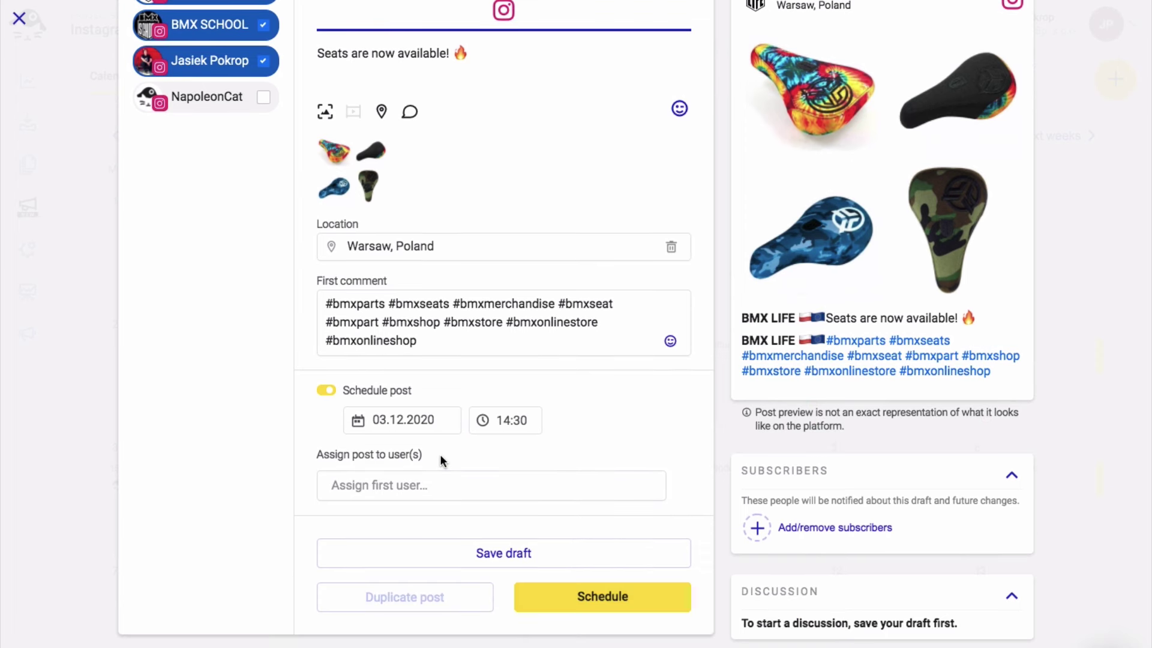
{"action": "left_click", "coordinate": [406, 485]}
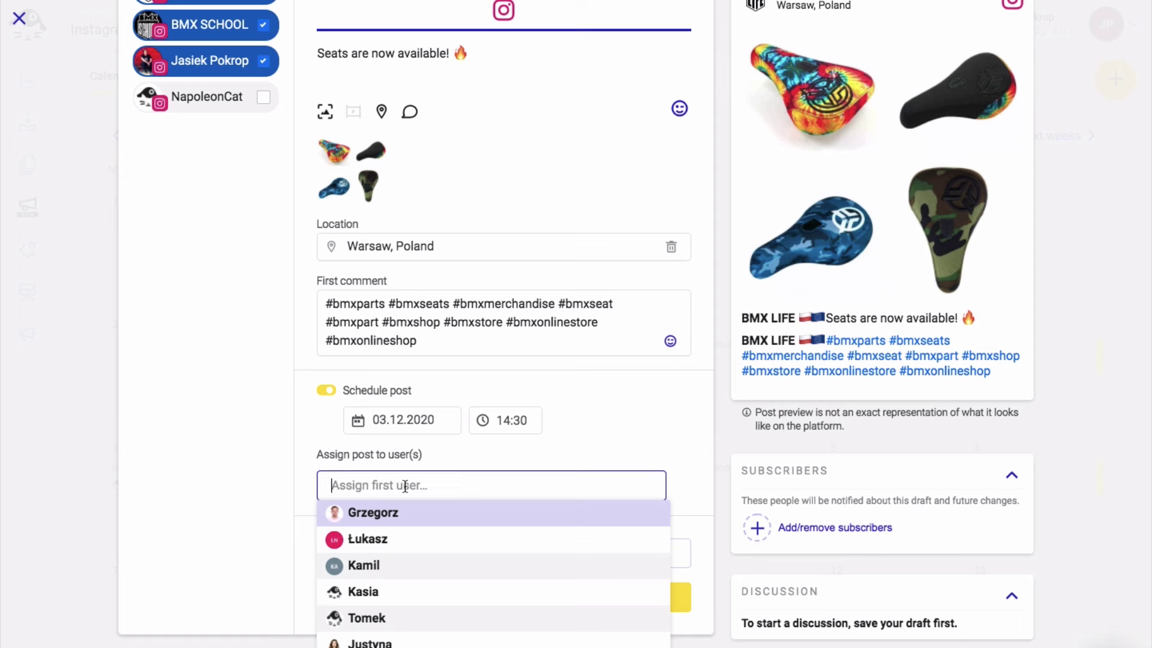
Add the teammate found by searching as a subscriber to the post
{"action": "left_click", "coordinate": [440, 458]}
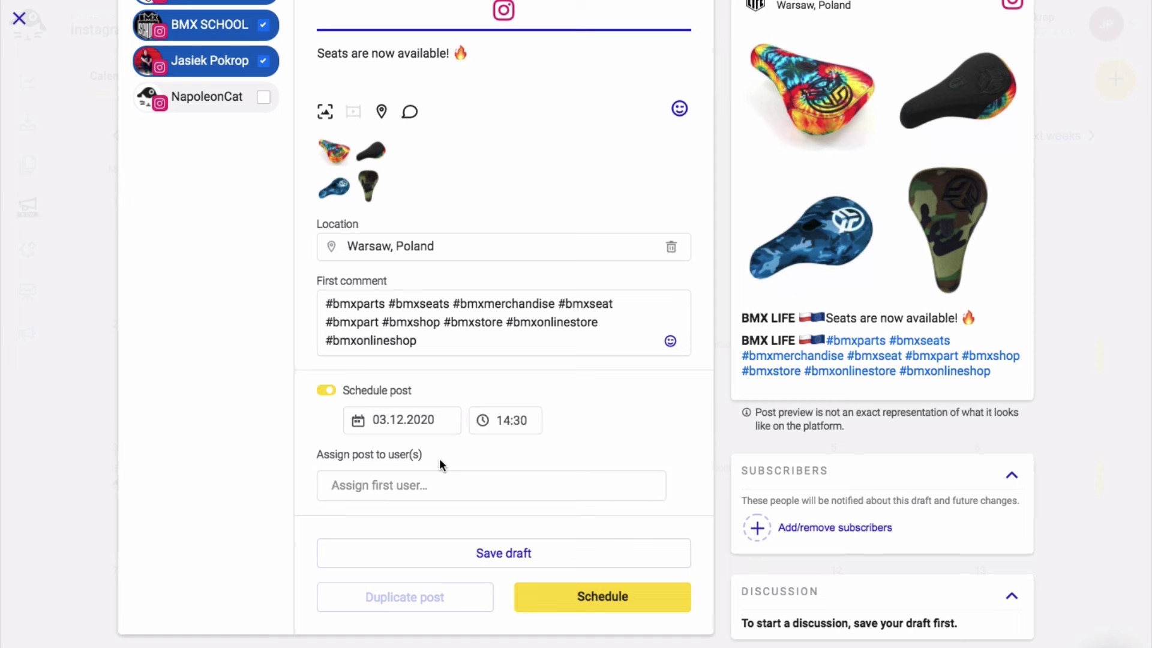
{"action": "left_click", "coordinate": [758, 529]}
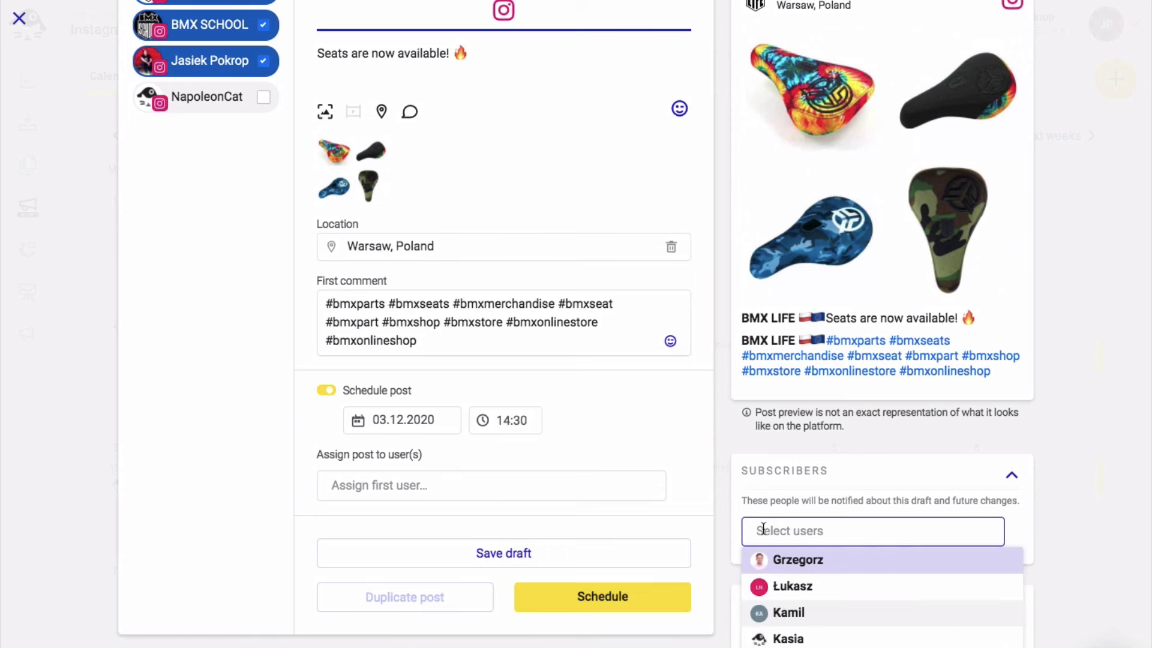
{"action": "type", "text": "iw"}
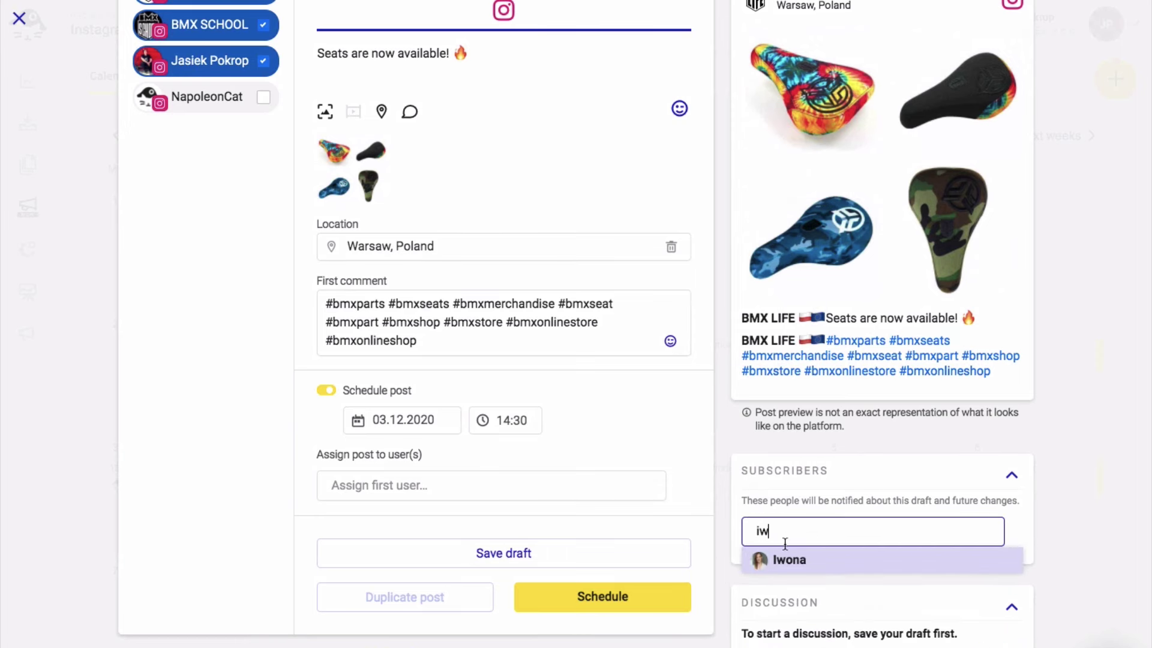
{"action": "left_click", "coordinate": [785, 560]}
{"action": "left_click", "coordinate": [1071, 496]}
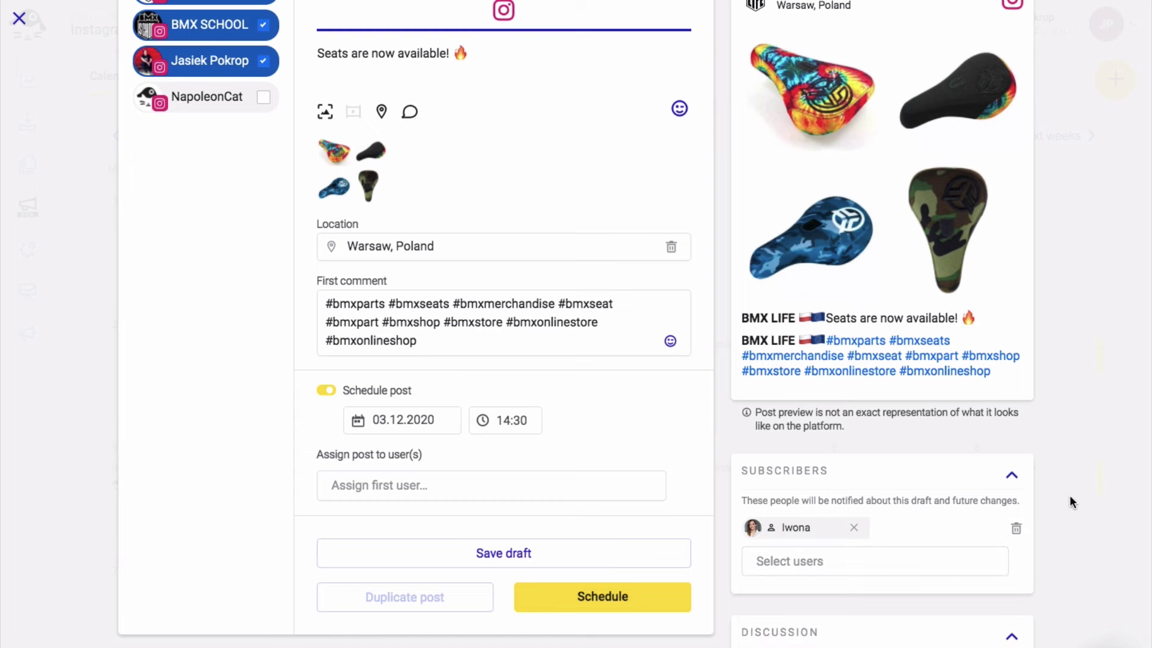
Save the seats post as a draft and review its activity log
{"action": "left_click", "coordinate": [559, 551]}
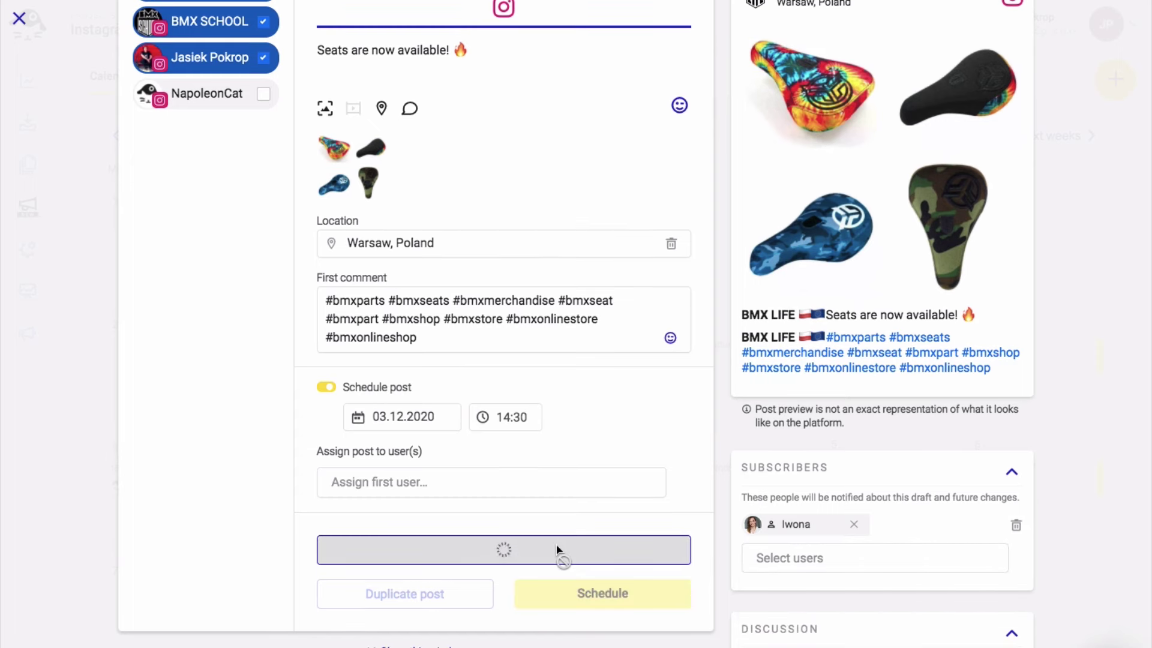
{"action": "scroll", "coordinate": [712, 539], "scroll_direction": "down", "scroll_amount": 5}
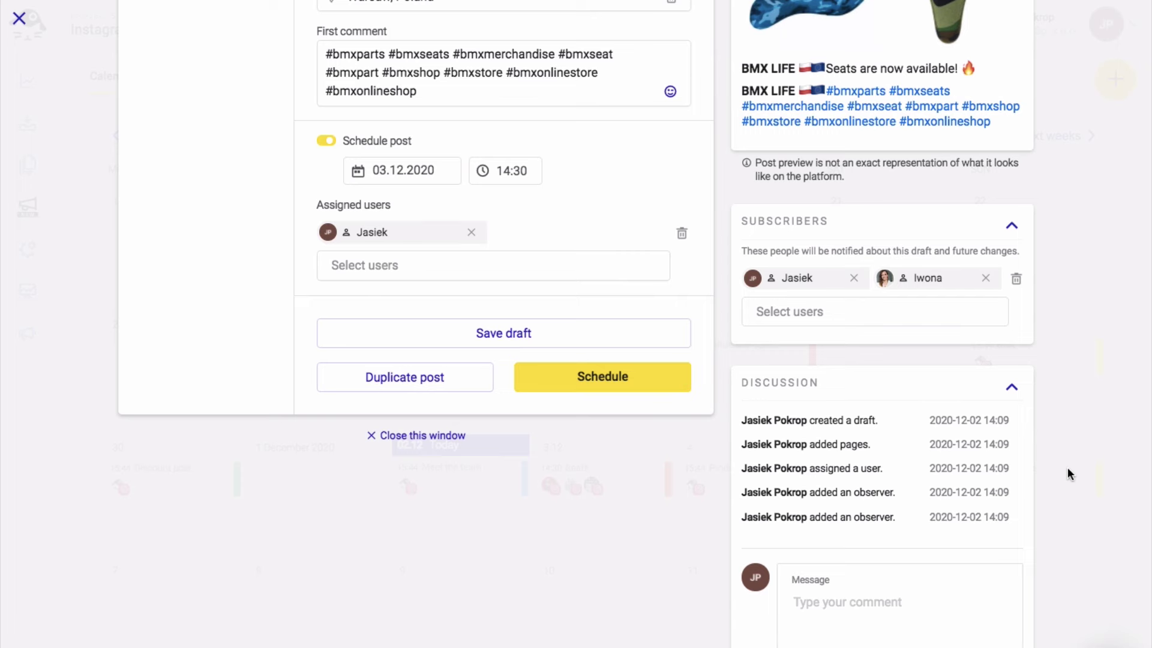
{"action": "scroll", "coordinate": [1067, 469], "scroll_direction": "up", "scroll_amount": 5}
{"action": "scroll", "coordinate": [1067, 473], "scroll_direction": "down", "scroll_amount": 3}
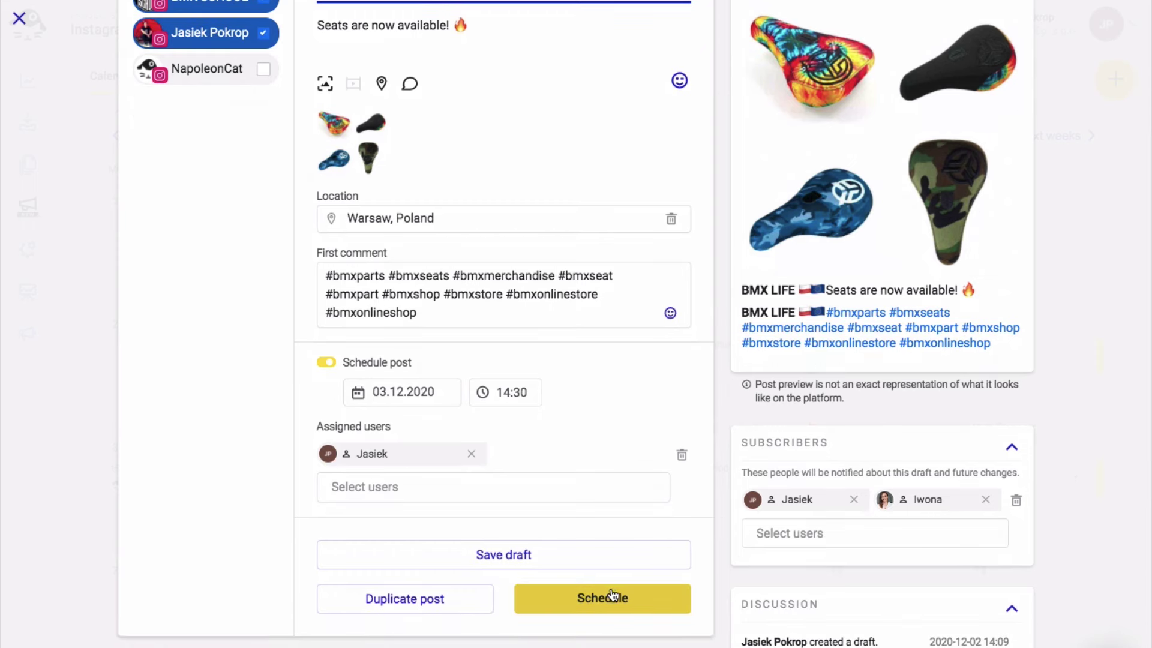
Schedule the Seats post and verify it in the 3.12 day list
{"action": "left_click", "coordinate": [607, 597]}
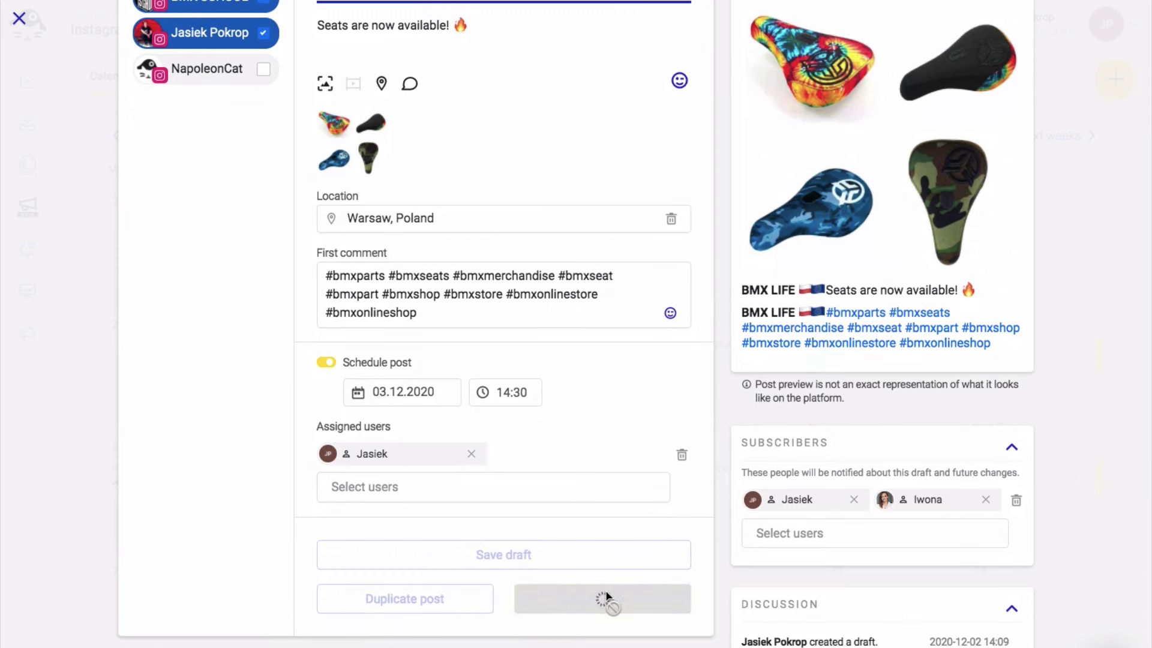
{"action": "mouse_move", "coordinate": [578, 509]}
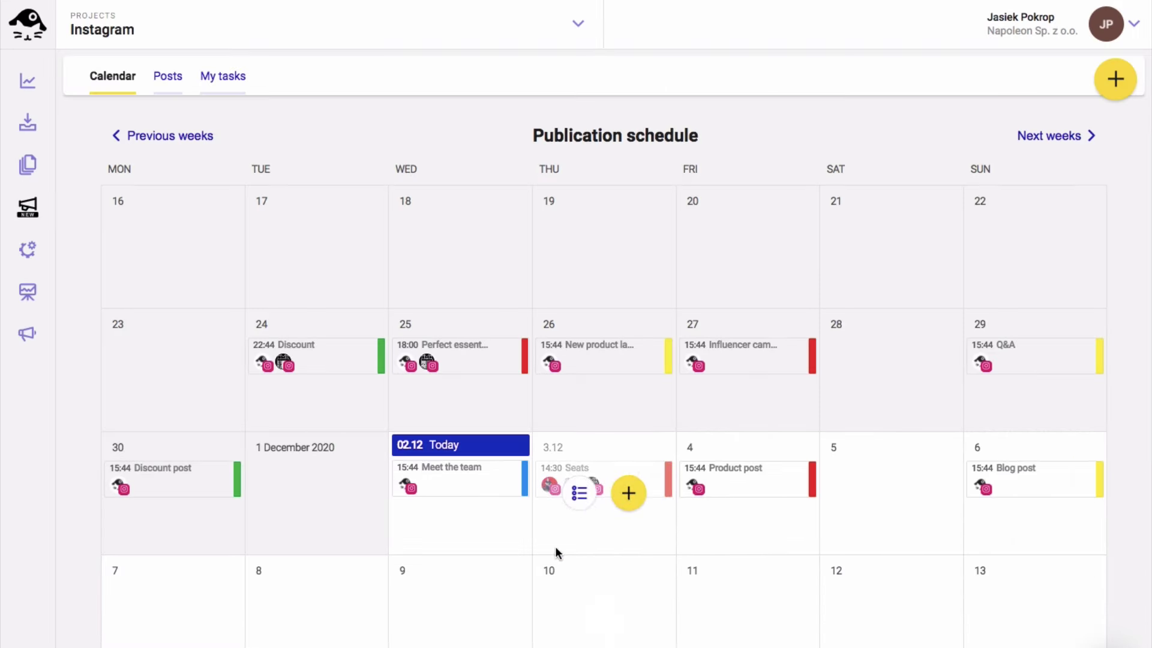
{"action": "left_click", "coordinate": [580, 496]}
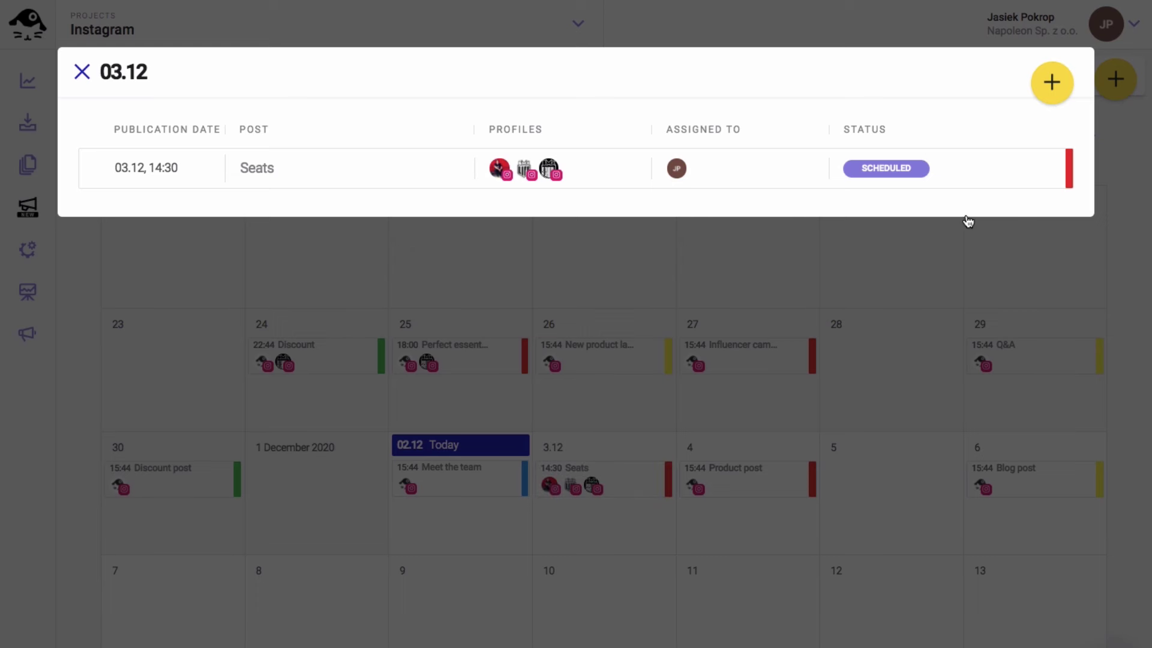
{"action": "left_click", "coordinate": [1000, 172]}
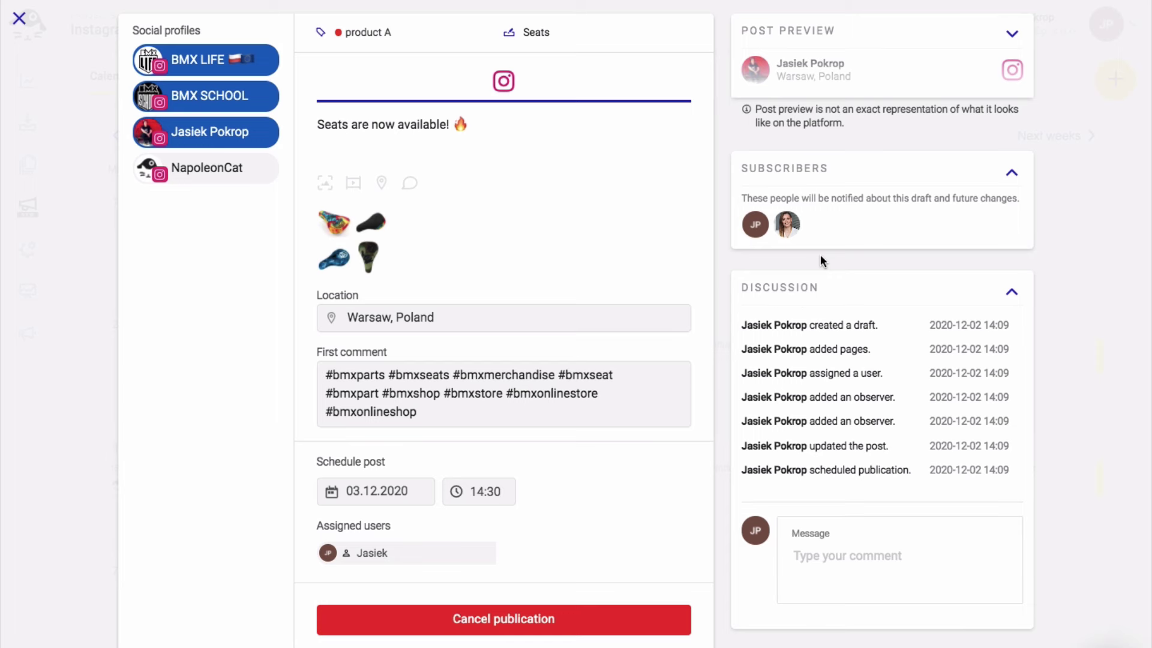
{"action": "left_click", "coordinate": [103, 468]}
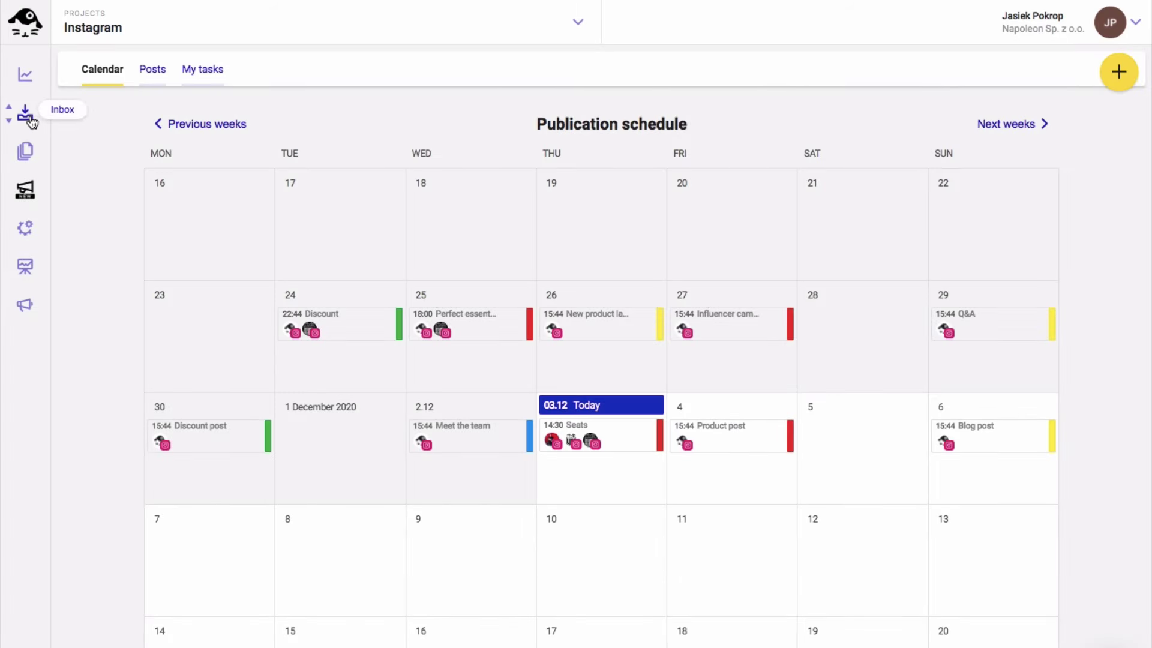
Open the Instagram comments inbox and turn on BMX SCHOOL under Show content for
{"action": "left_click", "coordinate": [26, 119]}
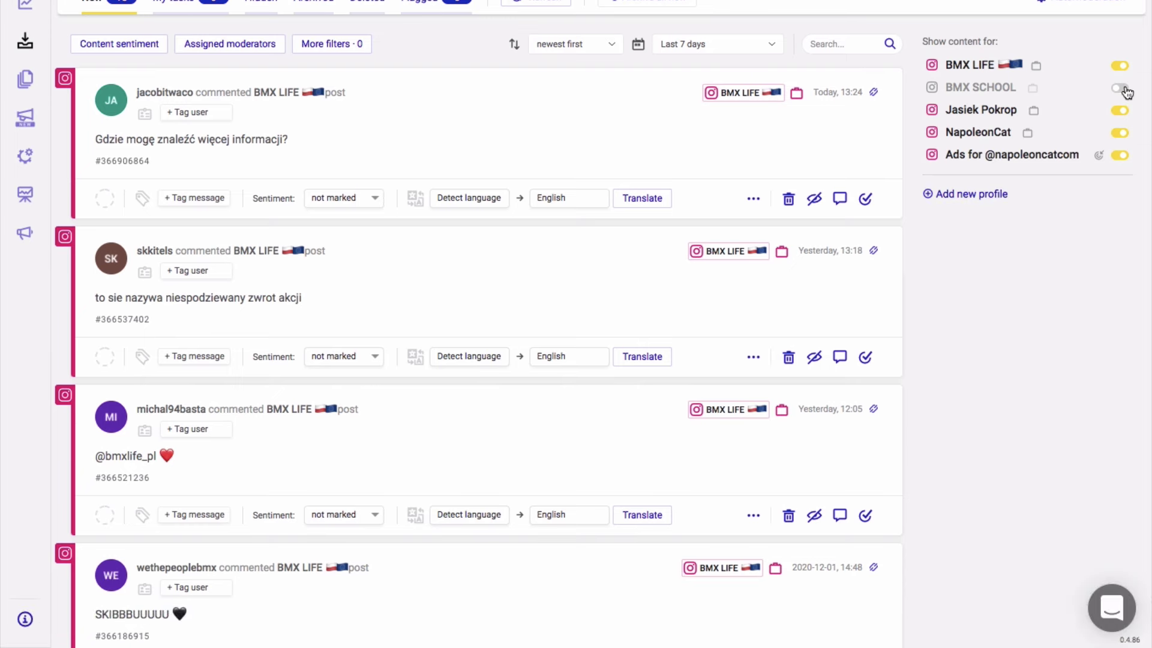
{"action": "left_click", "coordinate": [1125, 90]}
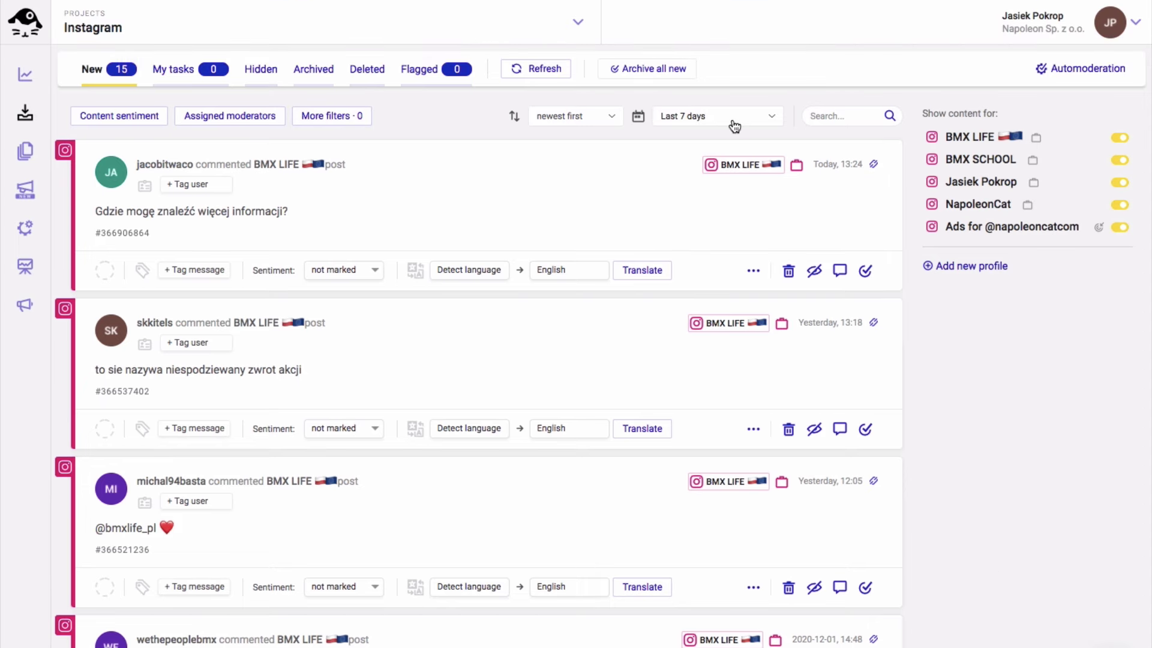
{"action": "left_click", "coordinate": [735, 126]}
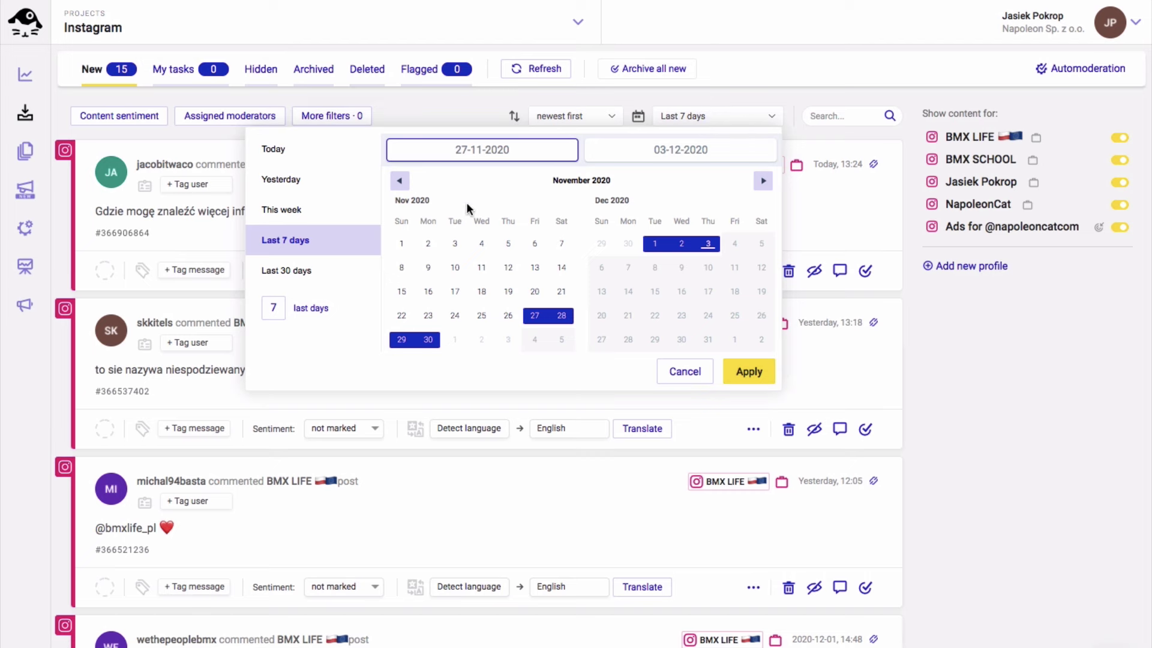
{"action": "left_click", "coordinate": [286, 271]}
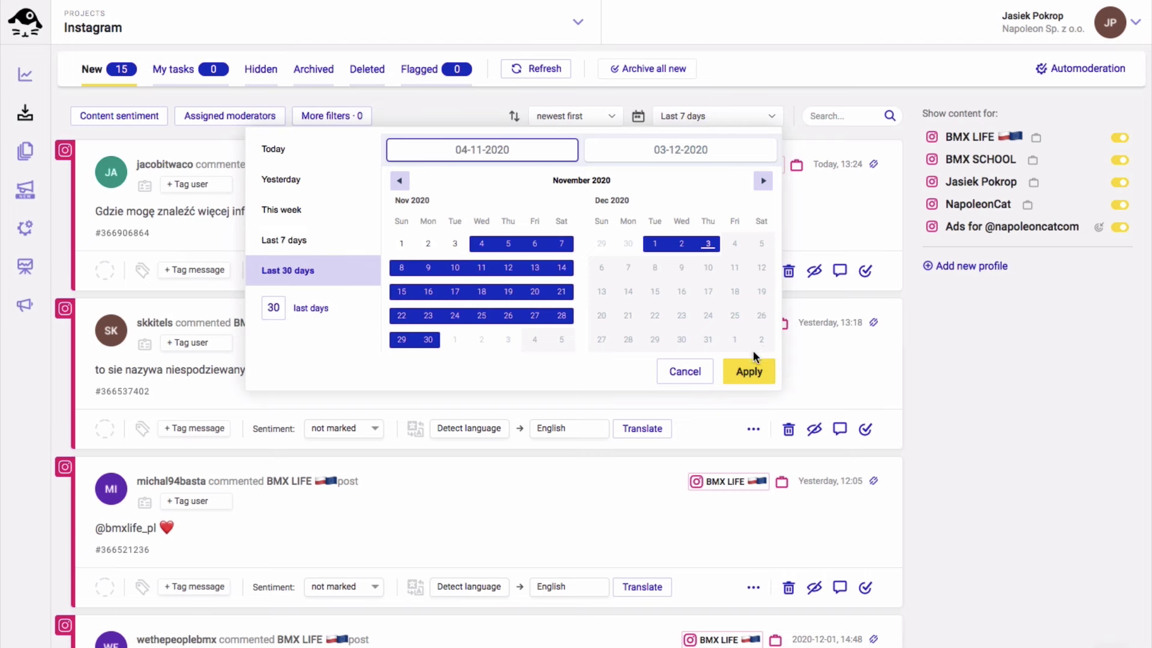
{"action": "left_click", "coordinate": [748, 371]}
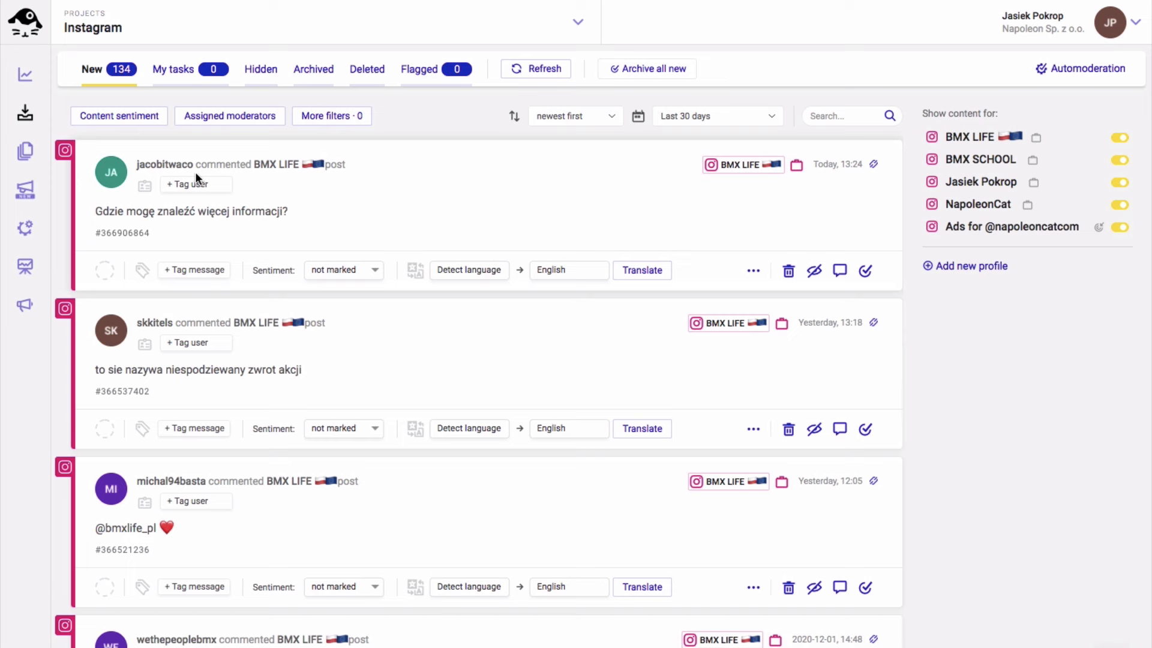
{"action": "left_click", "coordinate": [186, 183]}
{"action": "left_click", "coordinate": [416, 106]}
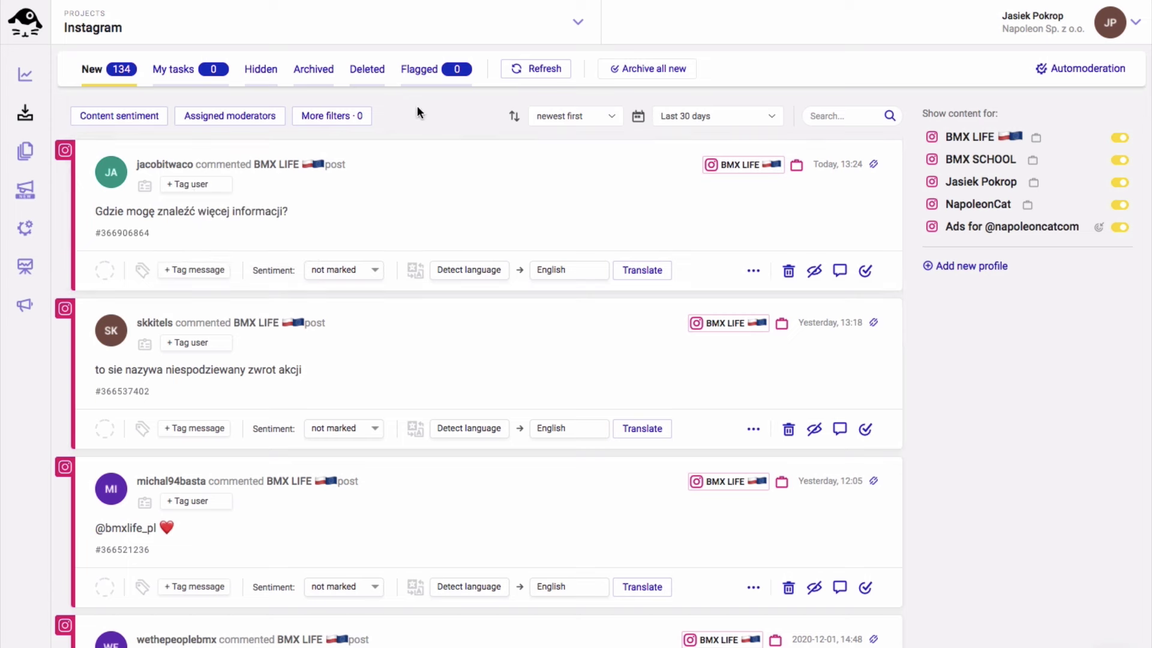
{"action": "left_click", "coordinate": [211, 273]}
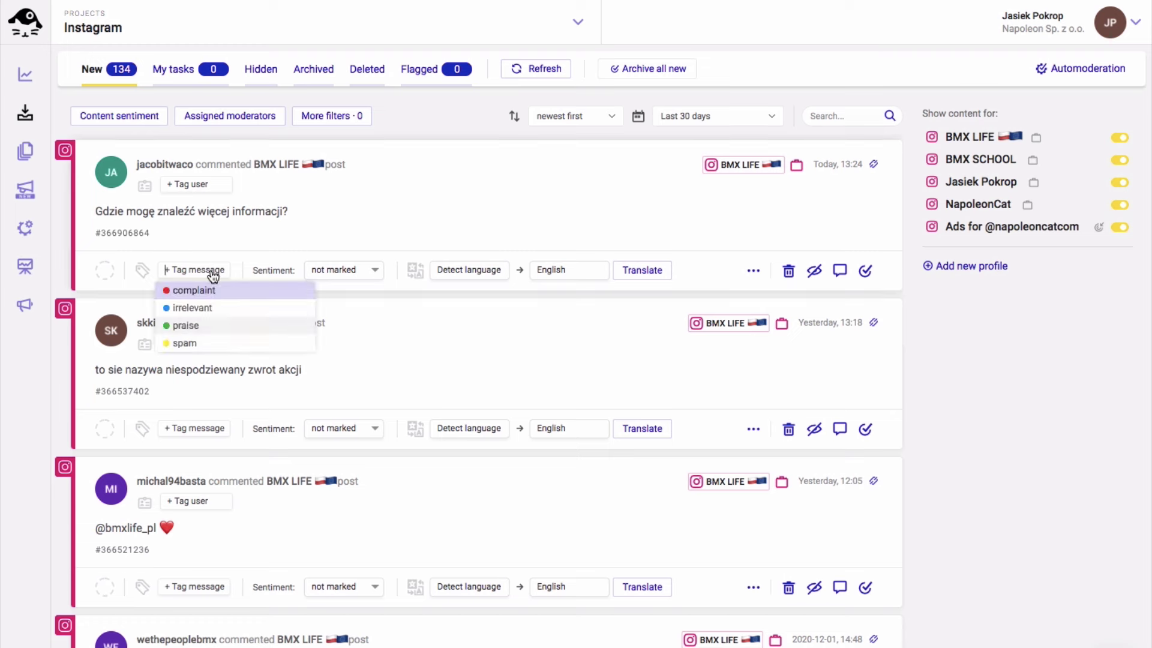
{"action": "left_click", "coordinate": [419, 110]}
{"action": "left_click", "coordinate": [354, 271]}
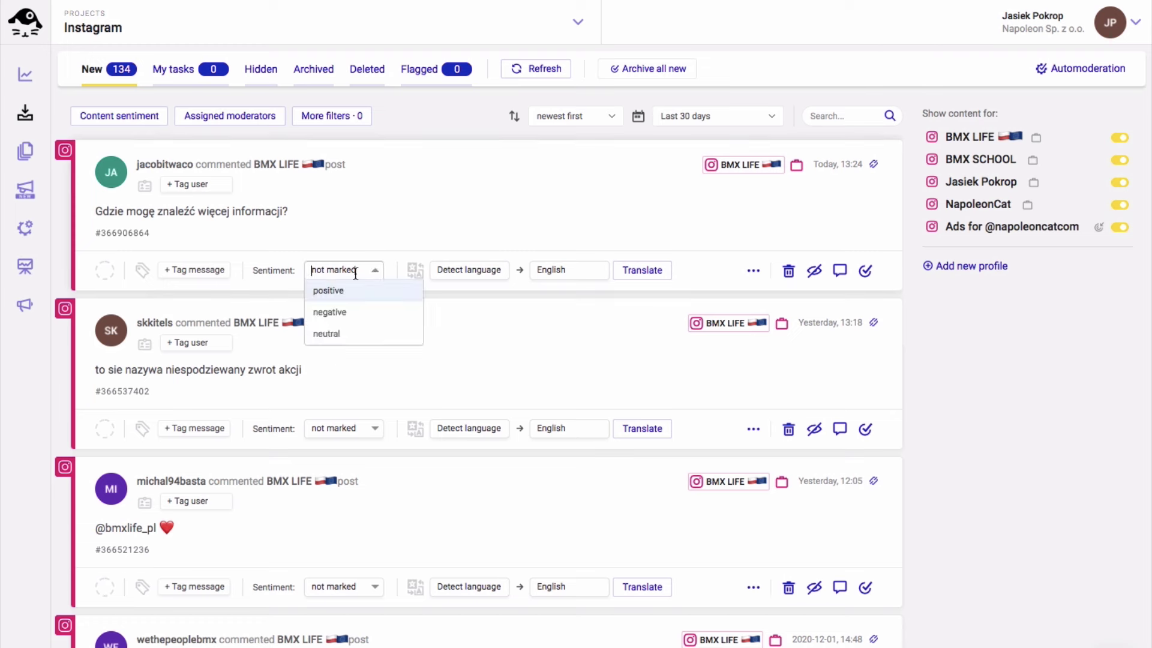
{"action": "left_click", "coordinate": [420, 108]}
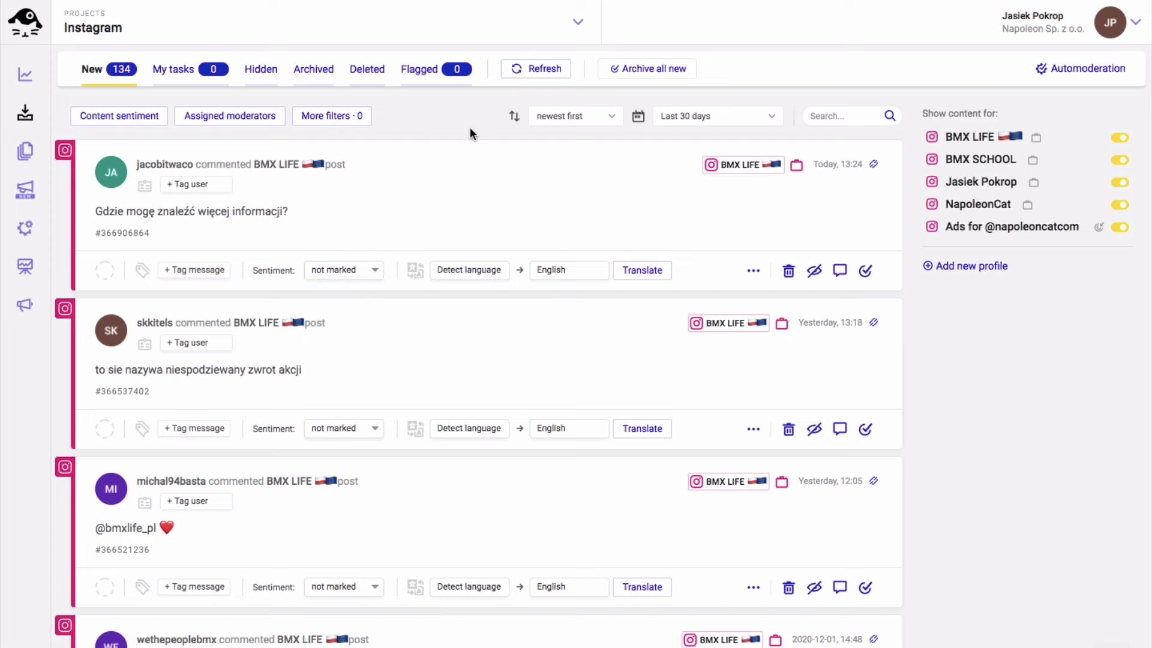
{"action": "left_click", "coordinate": [753, 272]}
{"action": "left_click", "coordinate": [754, 270]}
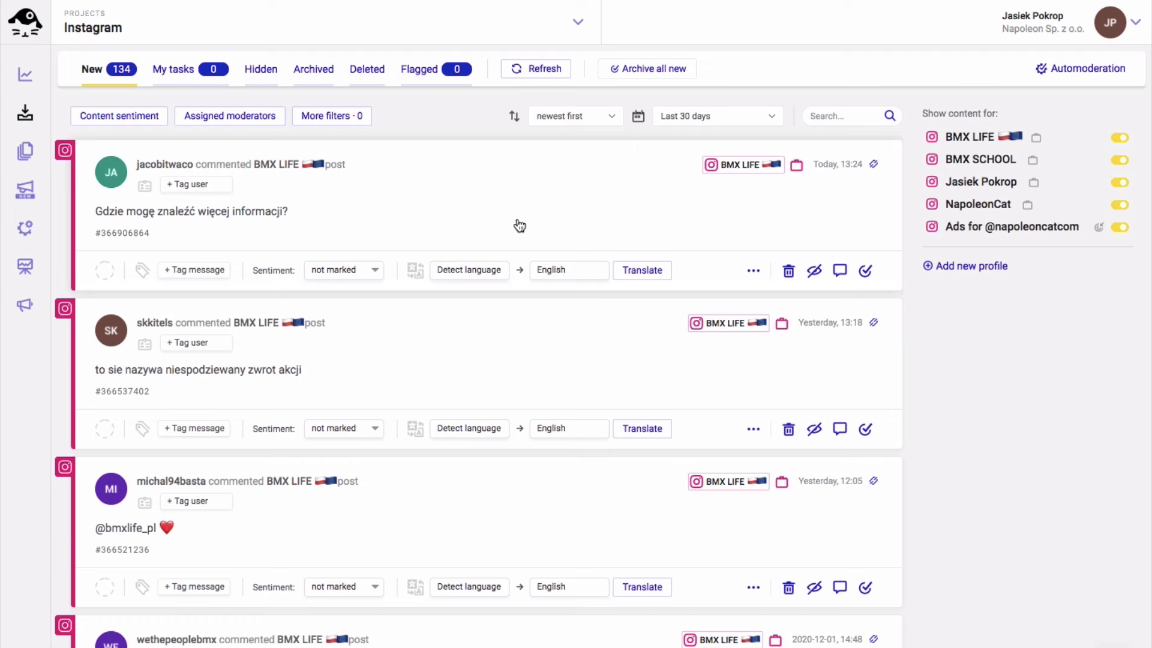
Translate the first Polish comment into English ('Where can I find more information?') and open its conversation
{"action": "left_click", "coordinate": [474, 273]}
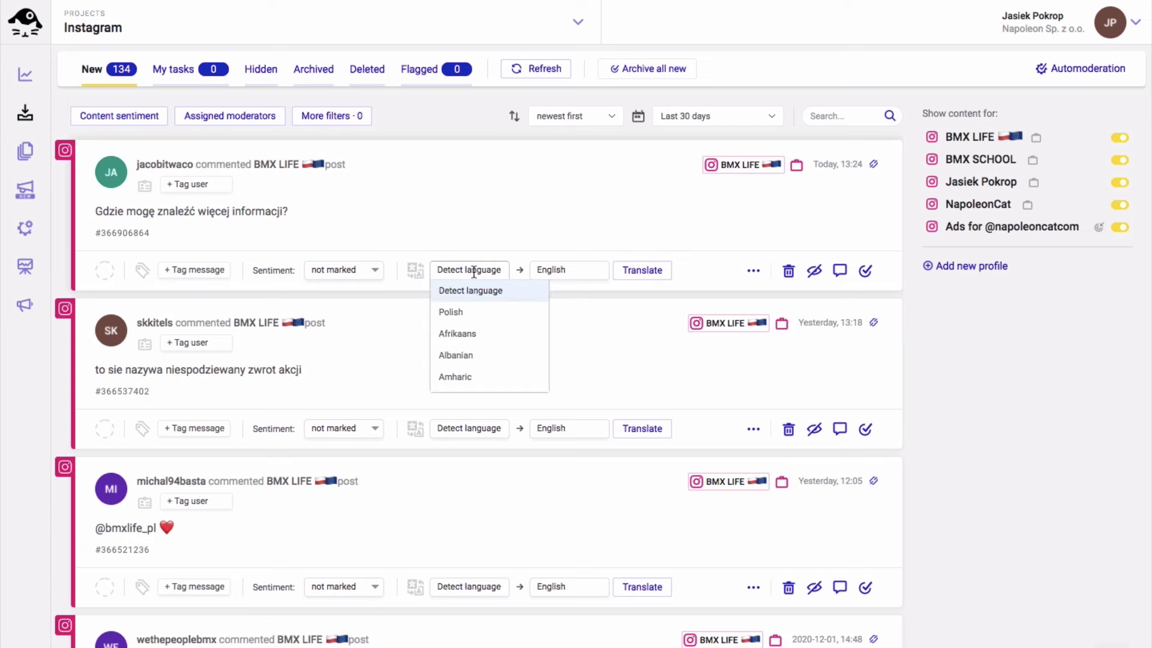
{"action": "left_click", "coordinate": [479, 292]}
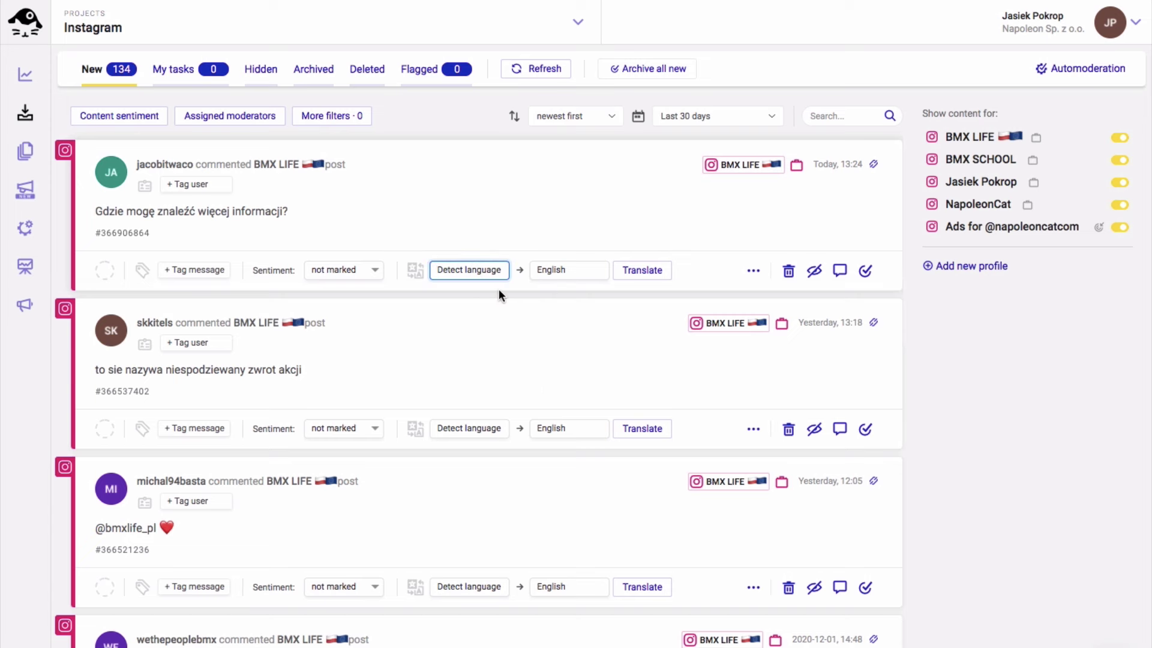
{"action": "left_click", "coordinate": [567, 276]}
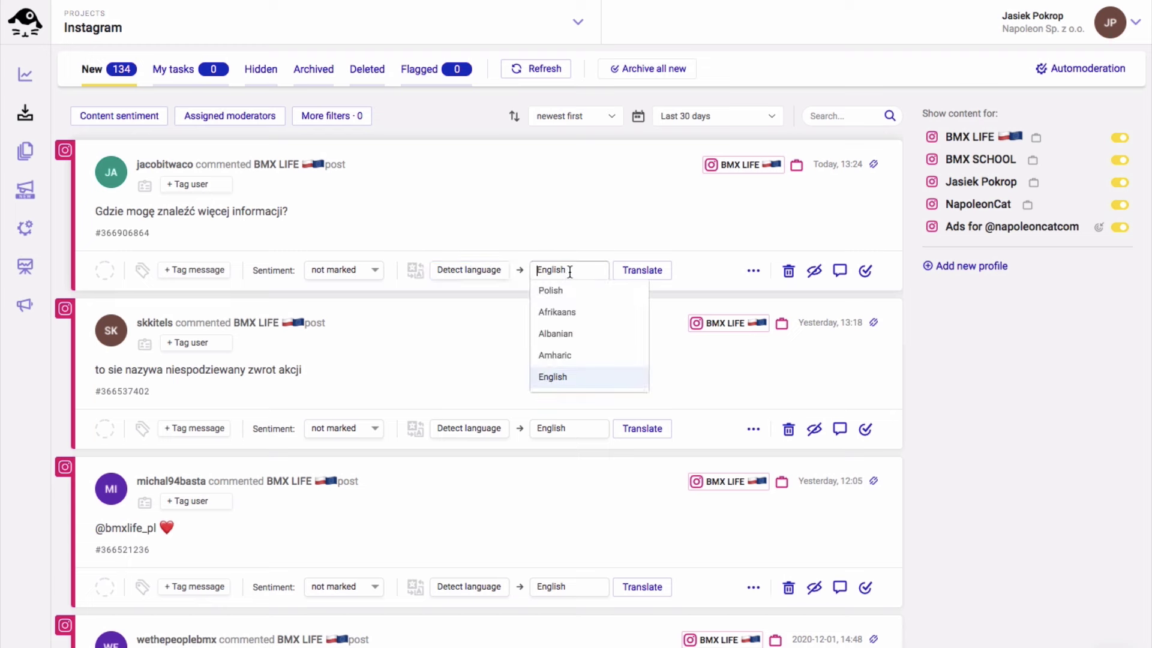
{"action": "left_click", "coordinate": [700, 266]}
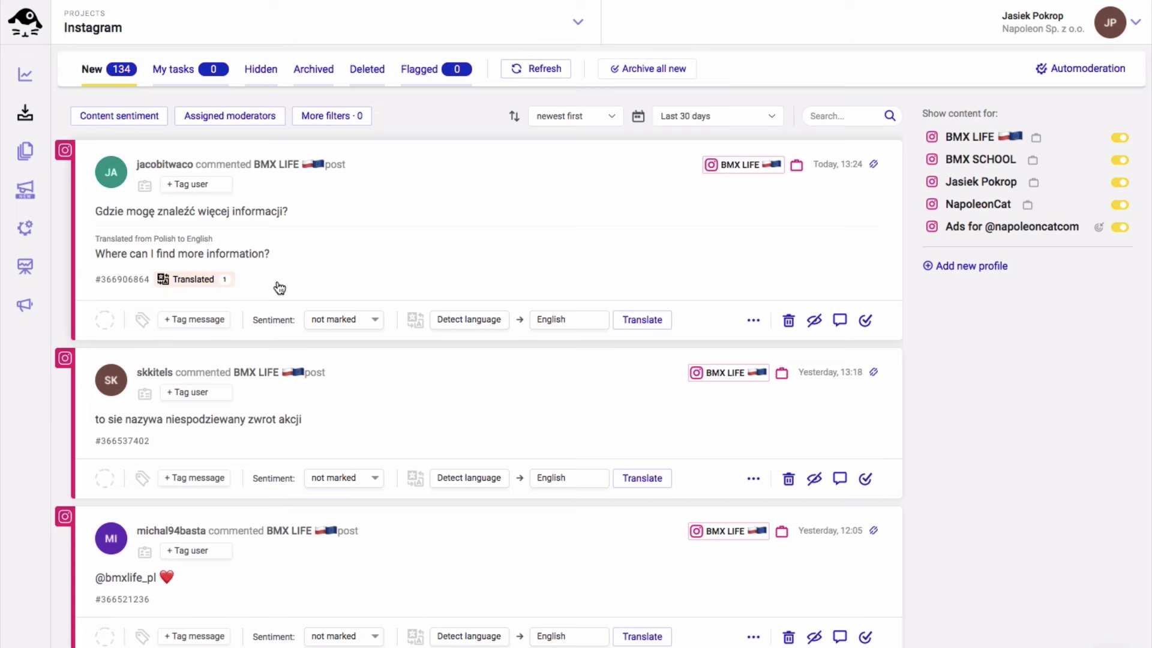
{"action": "left_click", "coordinate": [461, 214]}
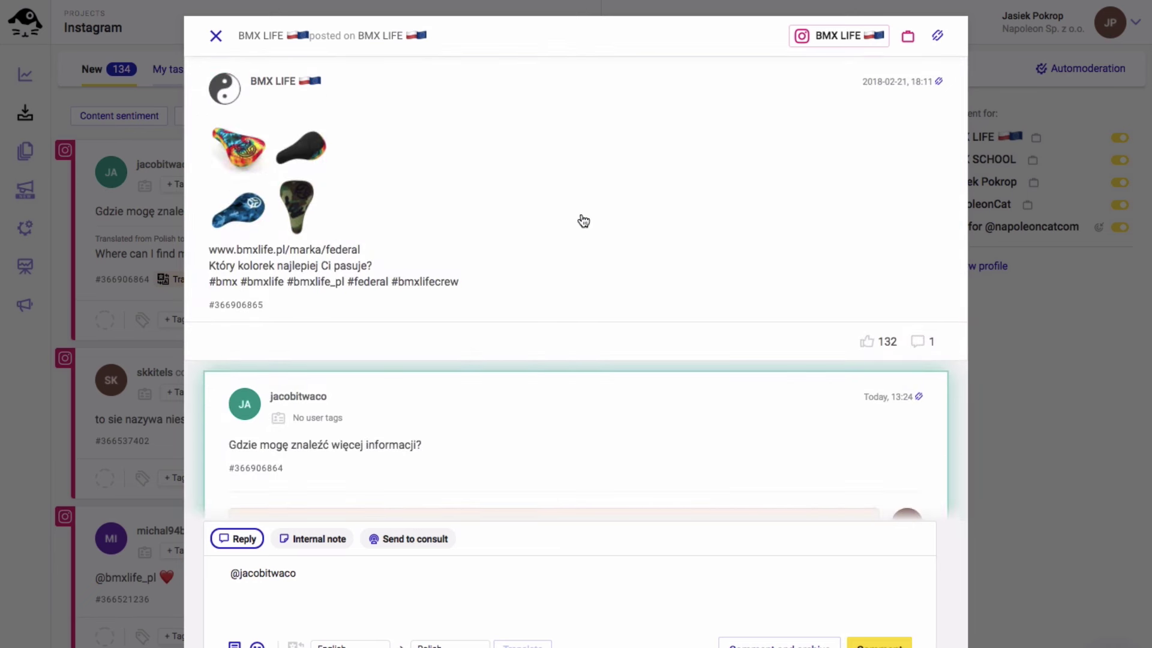
{"action": "scroll", "coordinate": [584, 220], "scroll_direction": "down", "scroll_amount": 5}
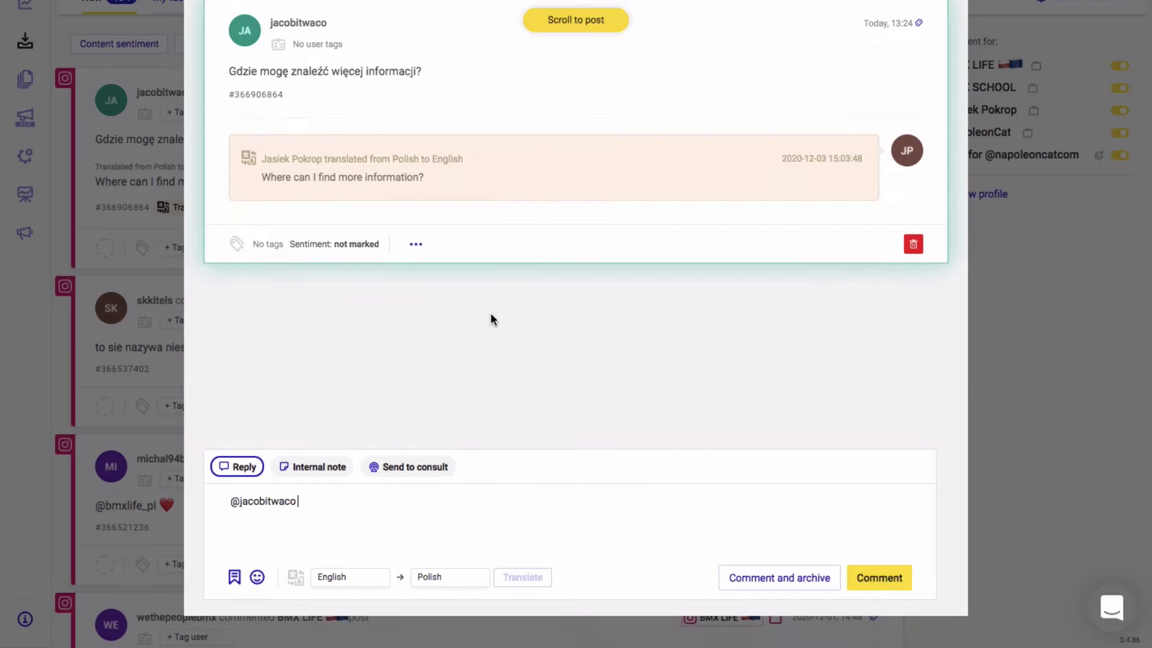
{"action": "left_click", "coordinate": [298, 490]}
{"action": "left_click", "coordinate": [325, 472]}
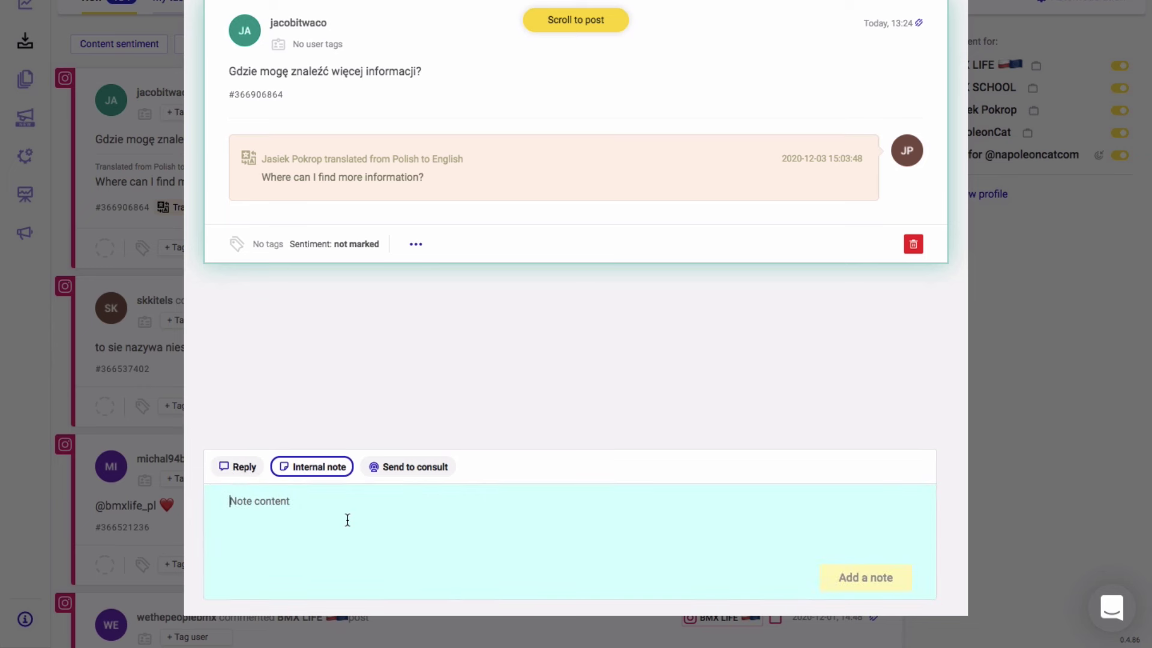
{"action": "left_click", "coordinate": [402, 474]}
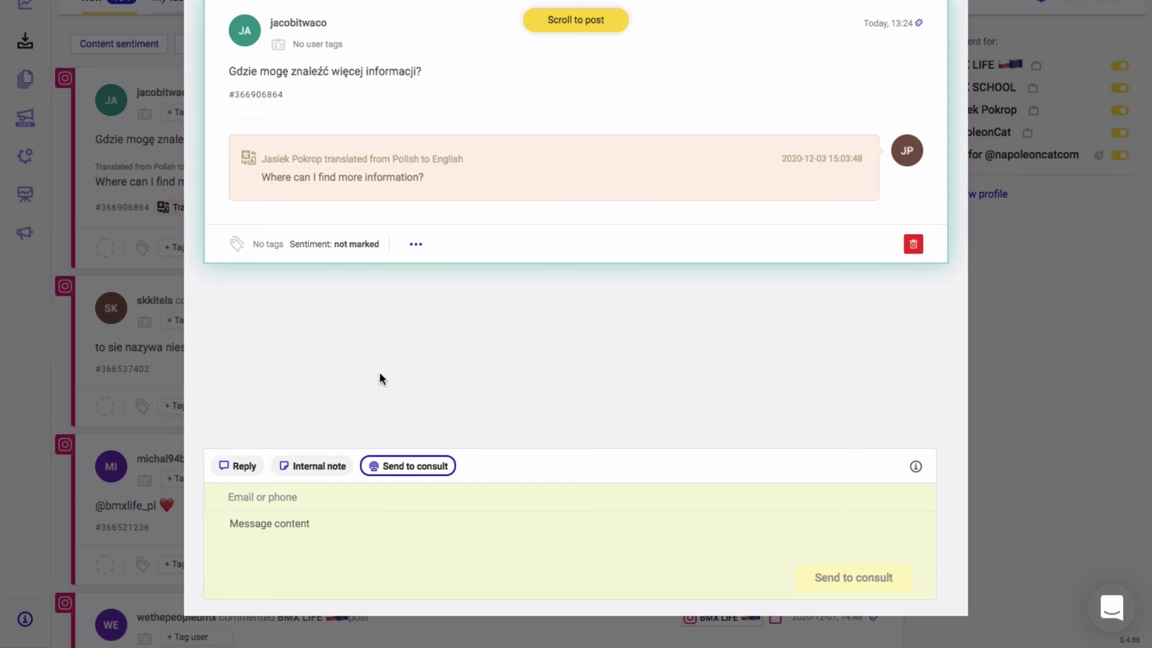
{"action": "left_click", "coordinate": [237, 467]}
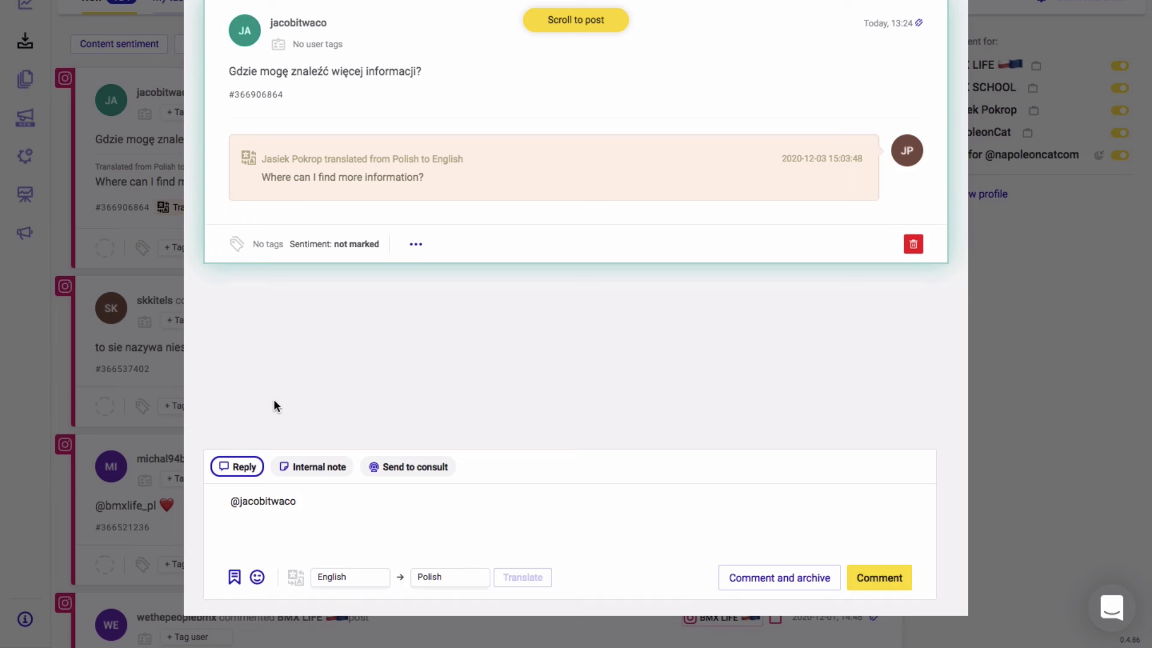
{"action": "type", "text": "You can check our"}
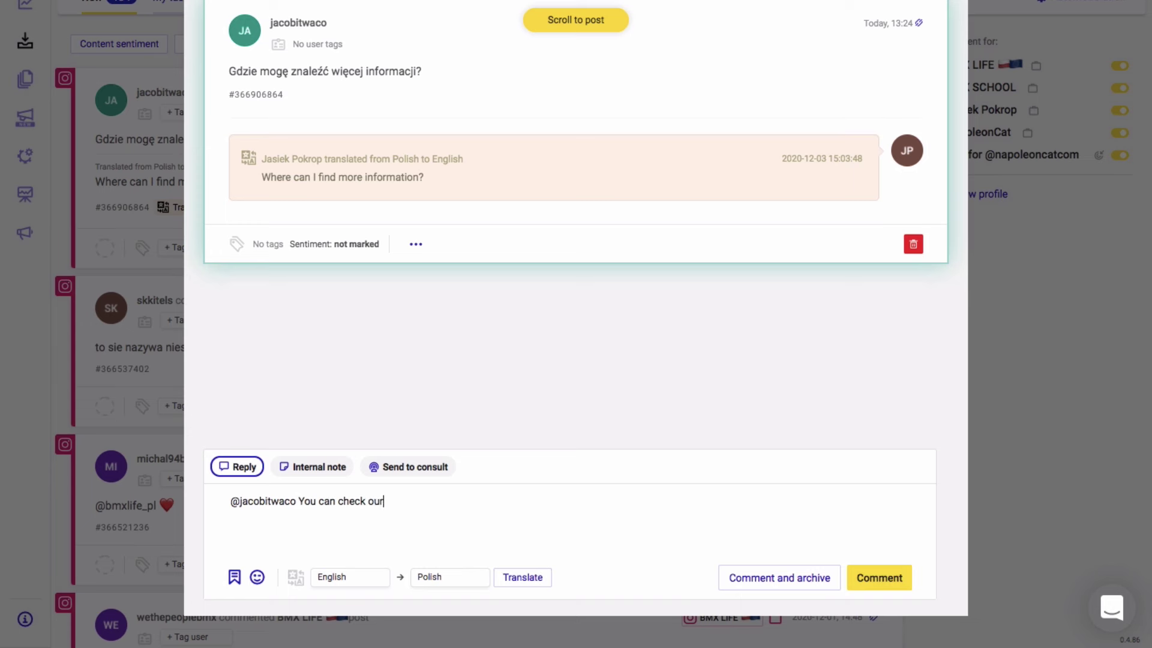
{"action": "type", "text": " site www.bmxlife.pl for more info"}
{"action": "left_click", "coordinate": [257, 577]}
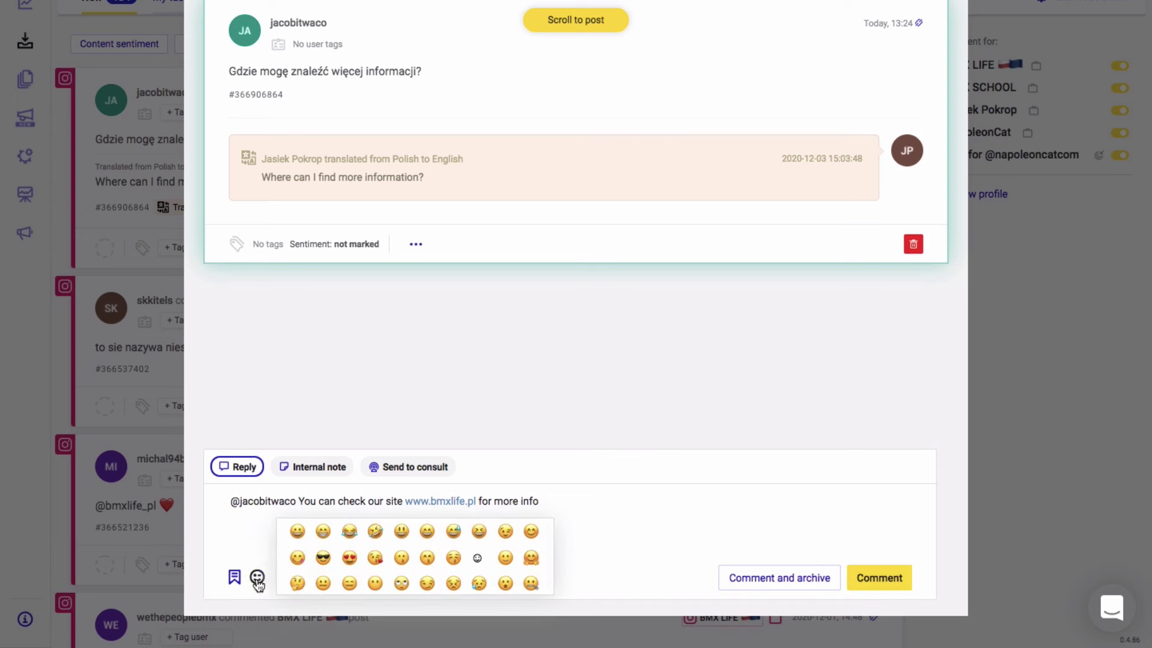
{"action": "left_click", "coordinate": [297, 532]}
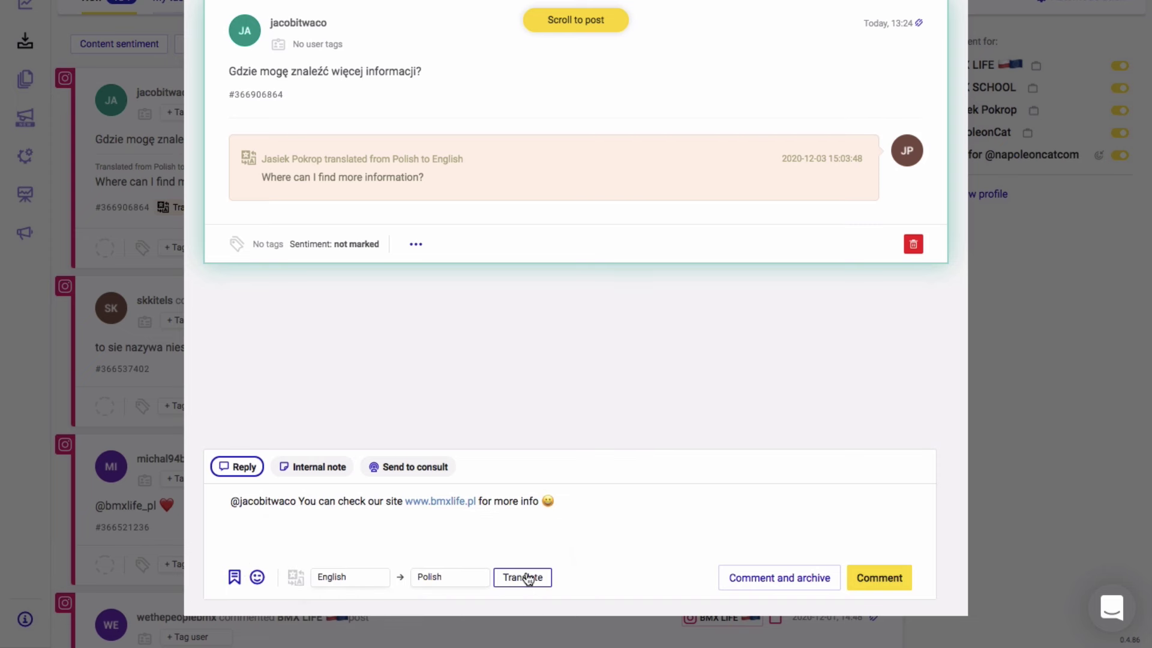
{"action": "left_click", "coordinate": [526, 577]}
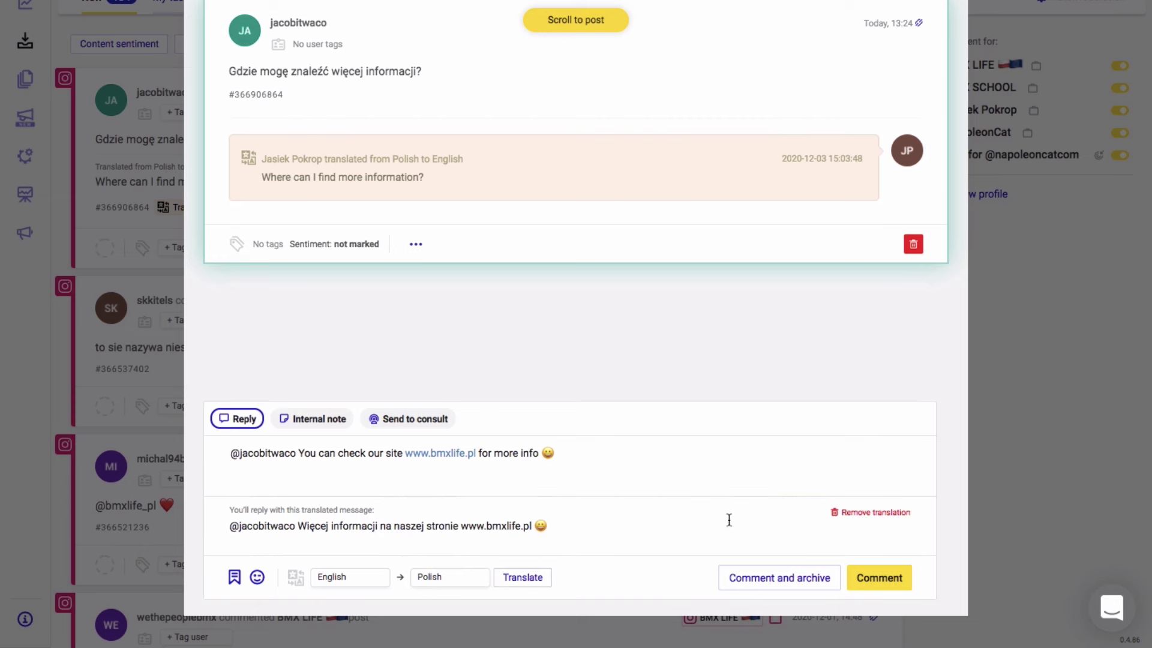
{"action": "left_click", "coordinate": [776, 577]}
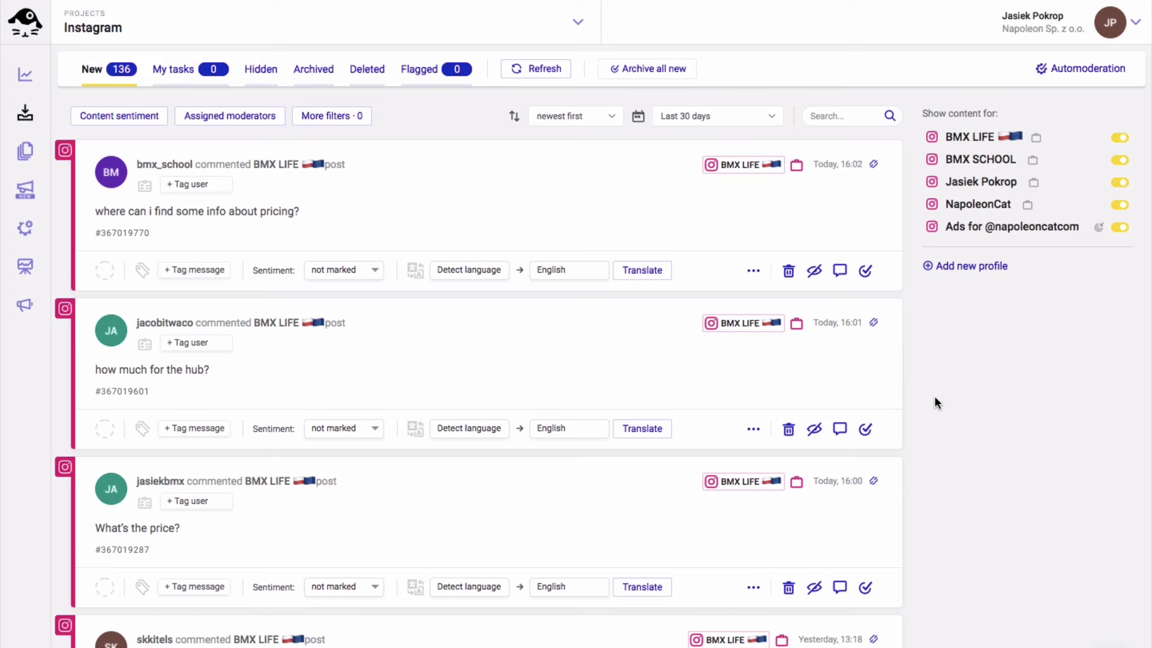
Open the pricing question comment and look over the saved-replies manager without creating a template
{"action": "left_click", "coordinate": [559, 187]}
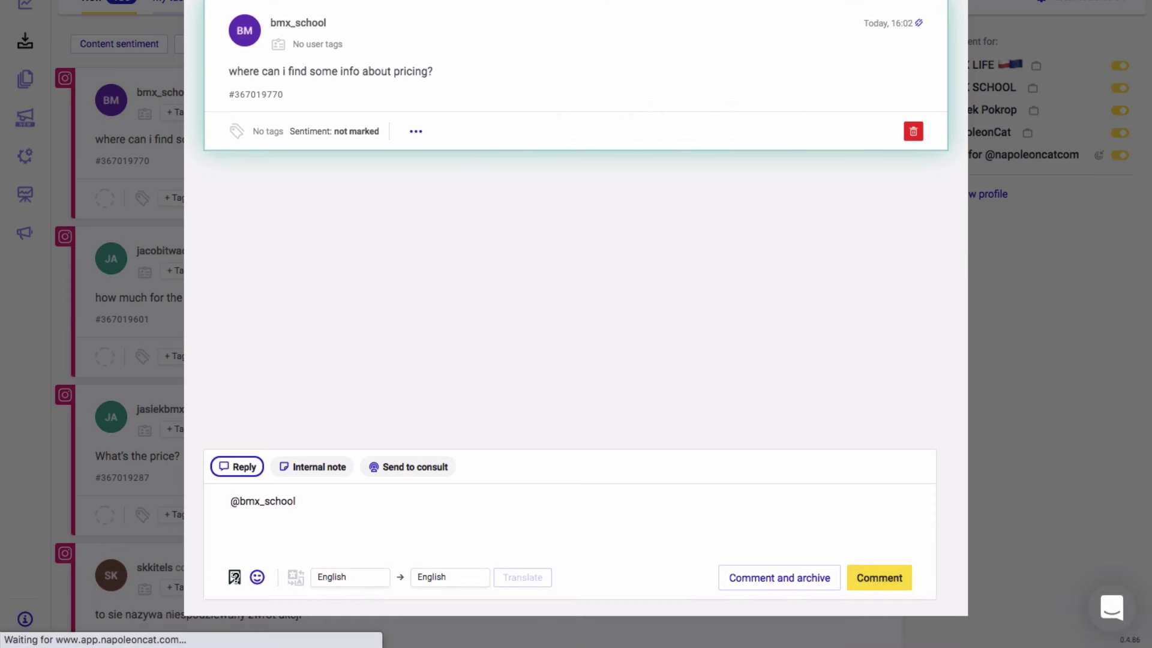
{"action": "left_click", "coordinate": [234, 577]}
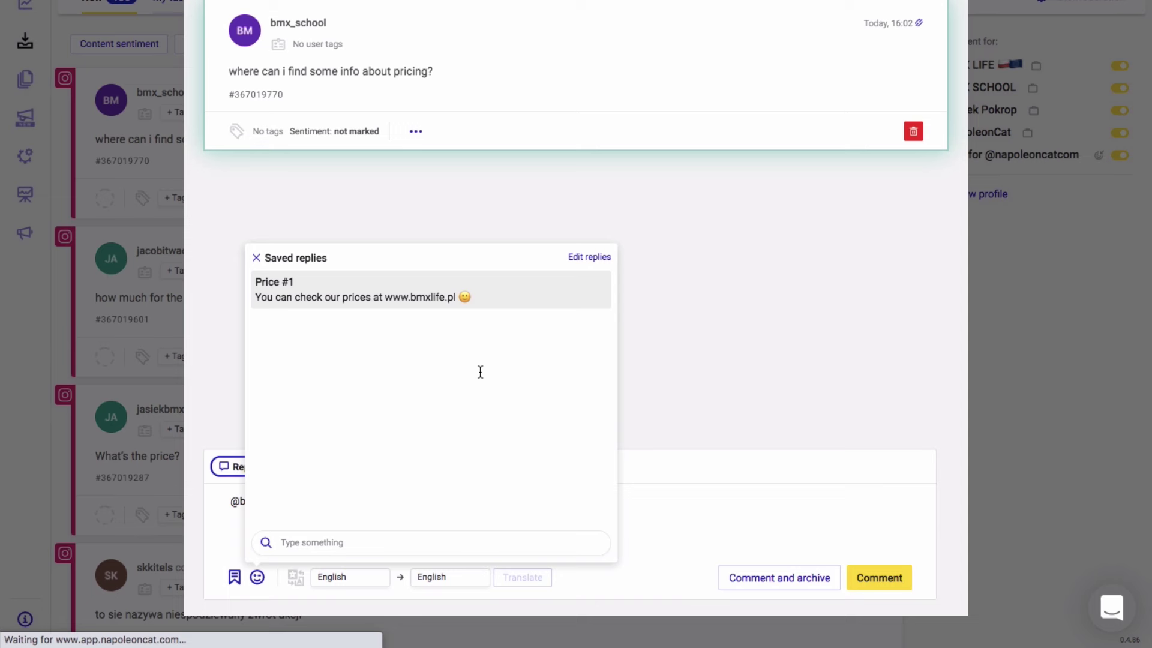
{"action": "left_click", "coordinate": [585, 259]}
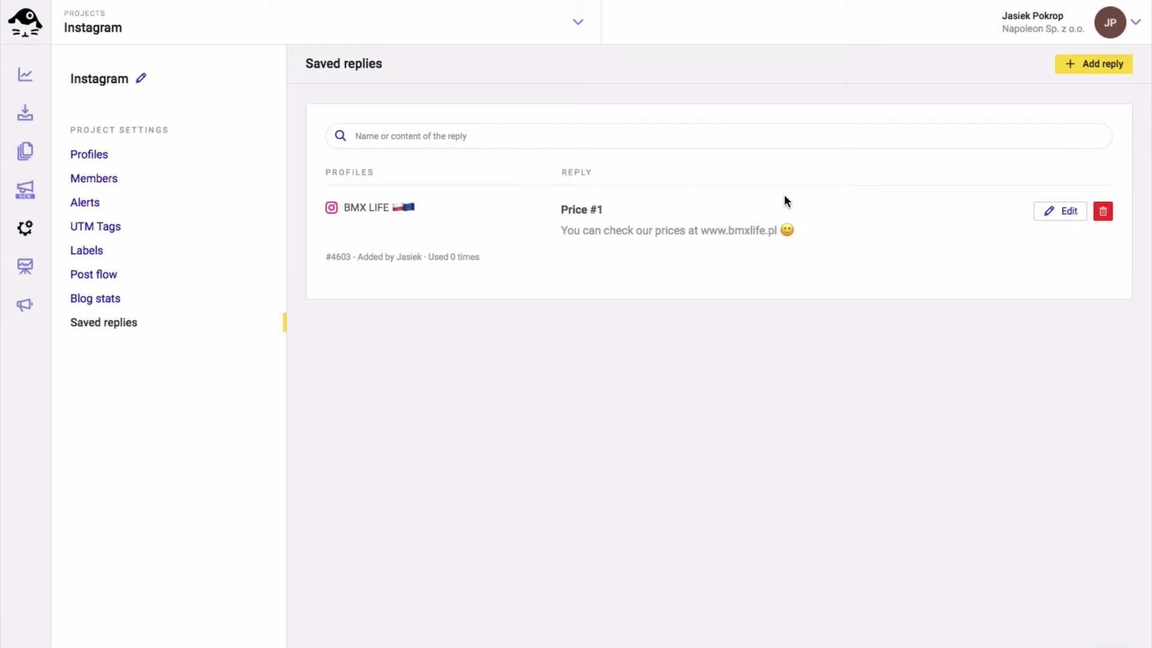
{"action": "left_click", "coordinate": [1072, 71]}
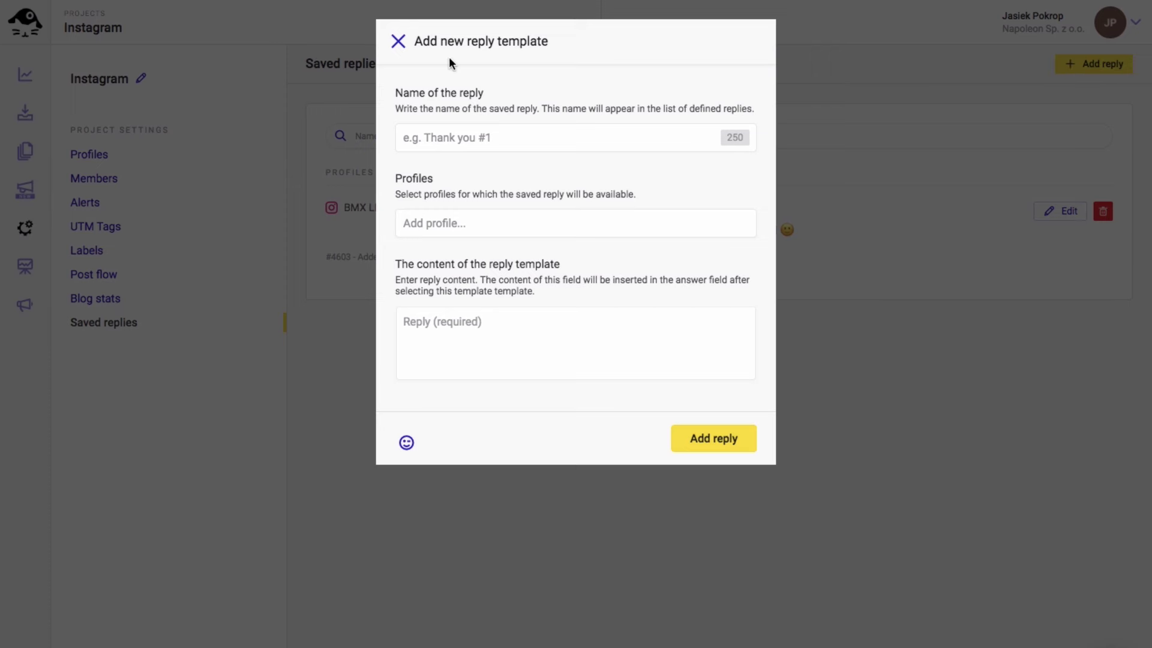
{"action": "left_click", "coordinate": [400, 47]}
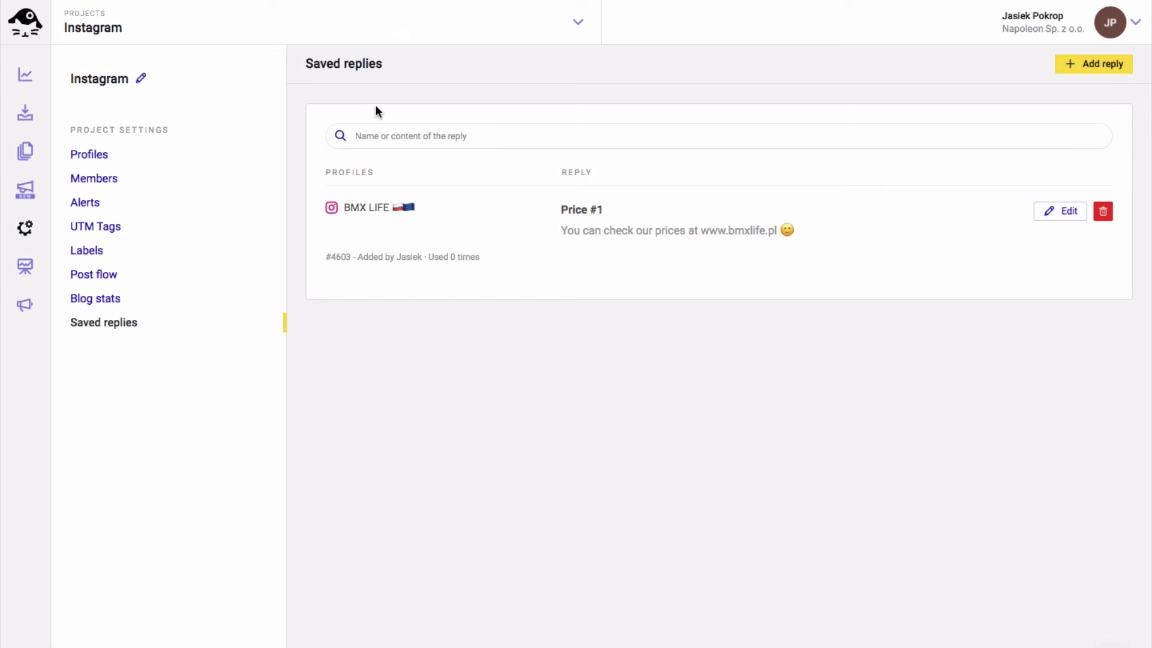
{"action": "left_click", "coordinate": [24, 112]}
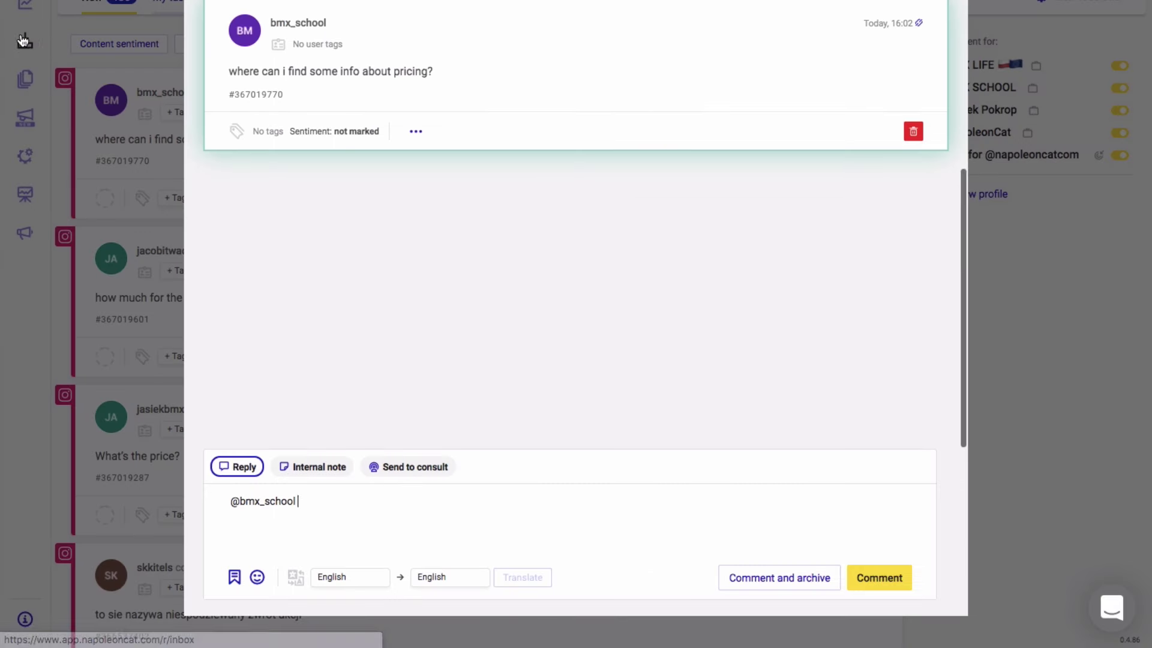
Answer with the saved Price #1 reply and archive the comment
{"action": "left_click", "coordinate": [234, 576]}
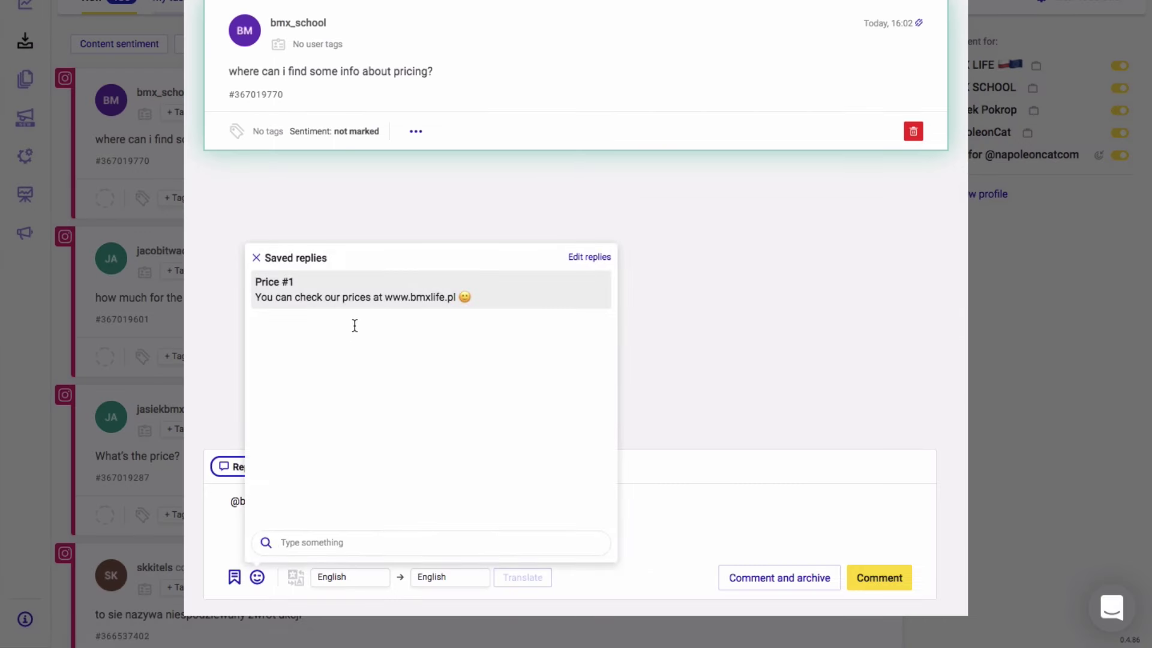
{"action": "left_click", "coordinate": [366, 305]}
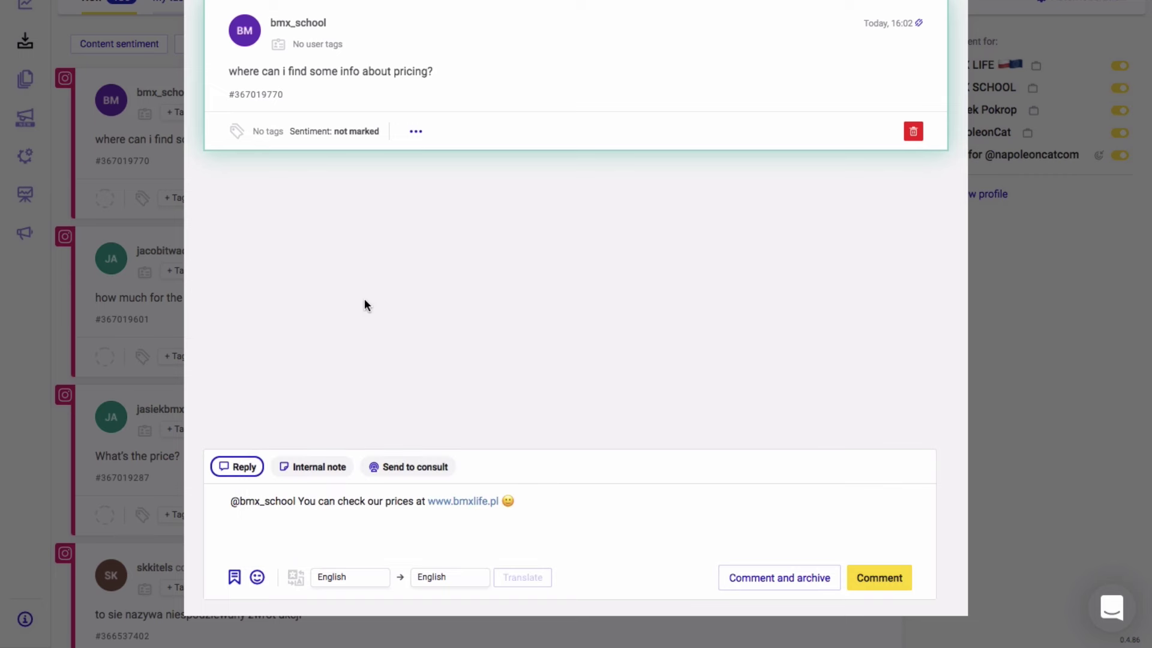
{"action": "left_click", "coordinate": [777, 578]}
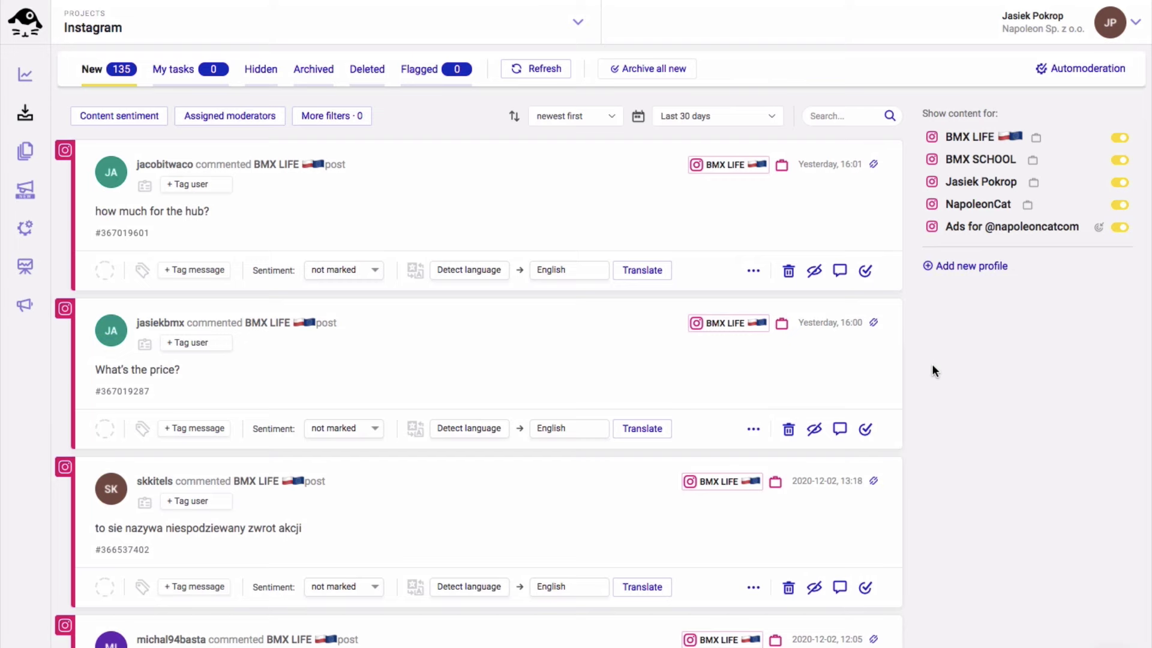
Create a new auto-moderation rule named Pricing for the NapoleonCat page, triggered by organic comments
{"action": "left_click", "coordinate": [1072, 71]}
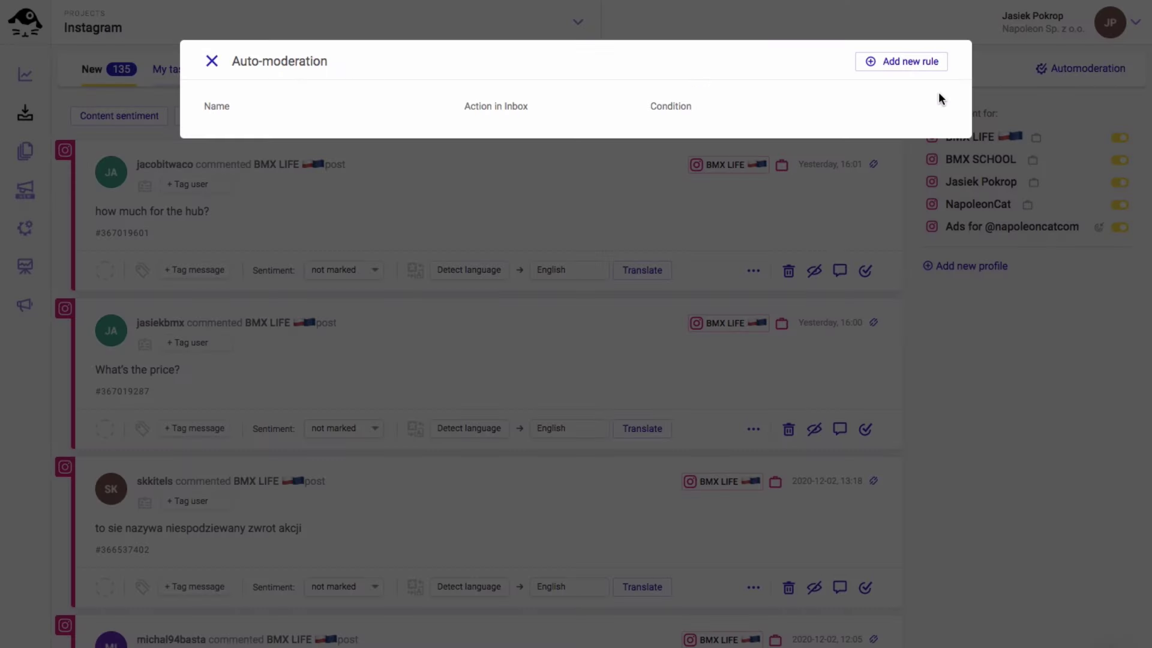
{"action": "left_click", "coordinate": [896, 66]}
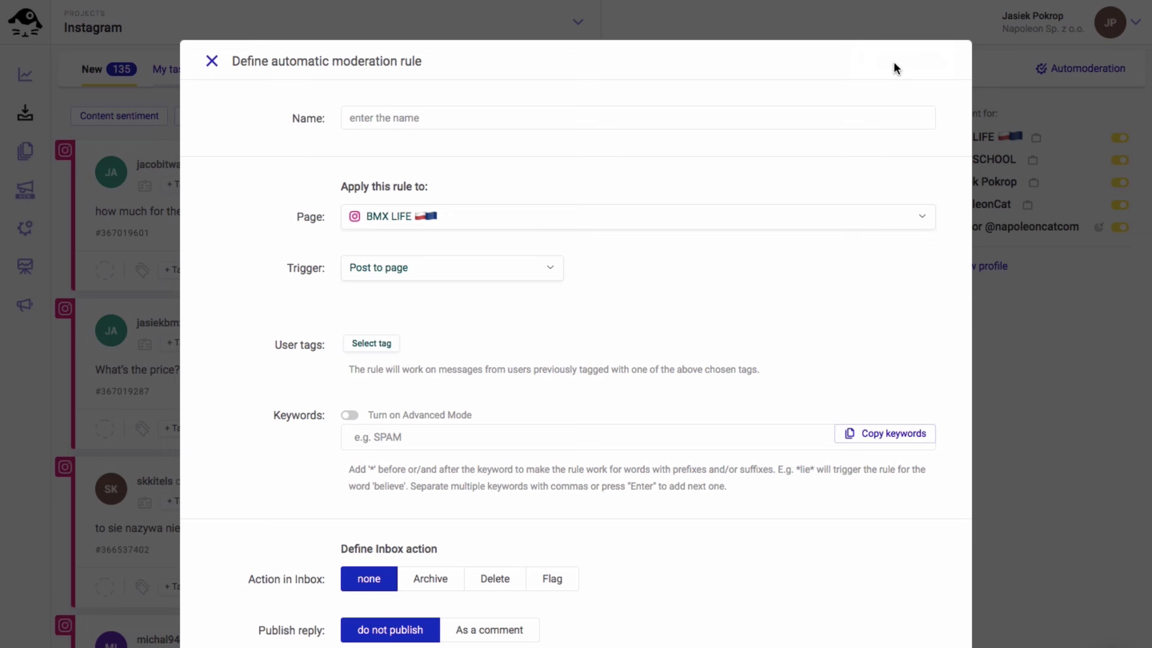
{"action": "left_click", "coordinate": [691, 114]}
{"action": "type", "text": "Pricing"}
{"action": "left_click", "coordinate": [503, 220]}
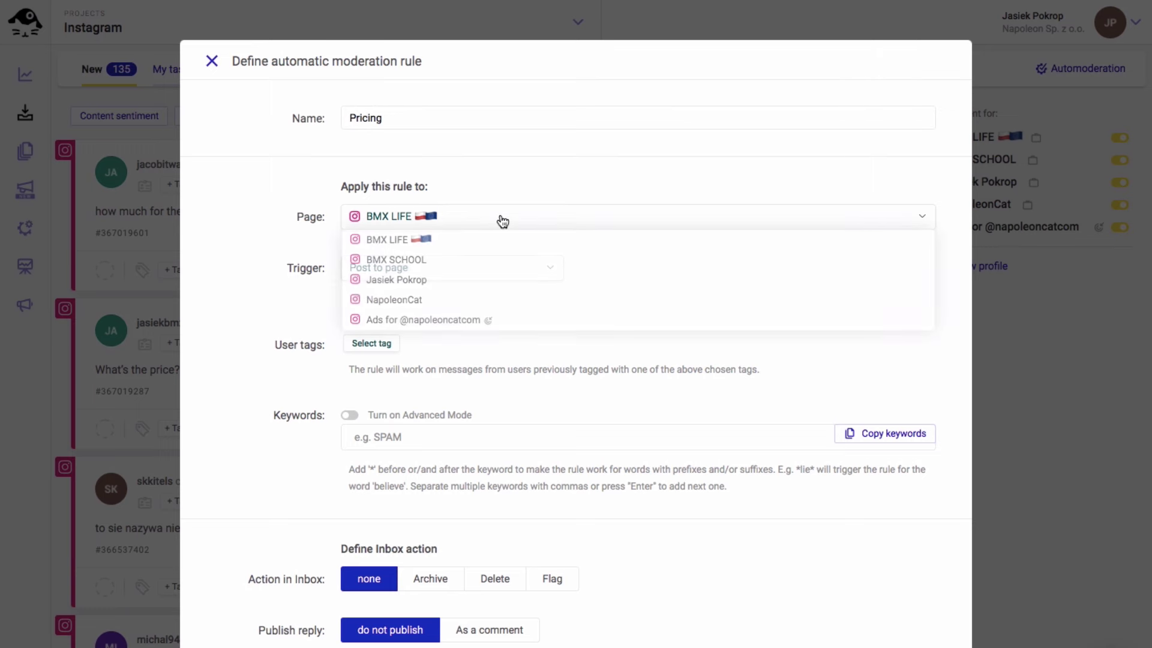
{"action": "left_click", "coordinate": [404, 303]}
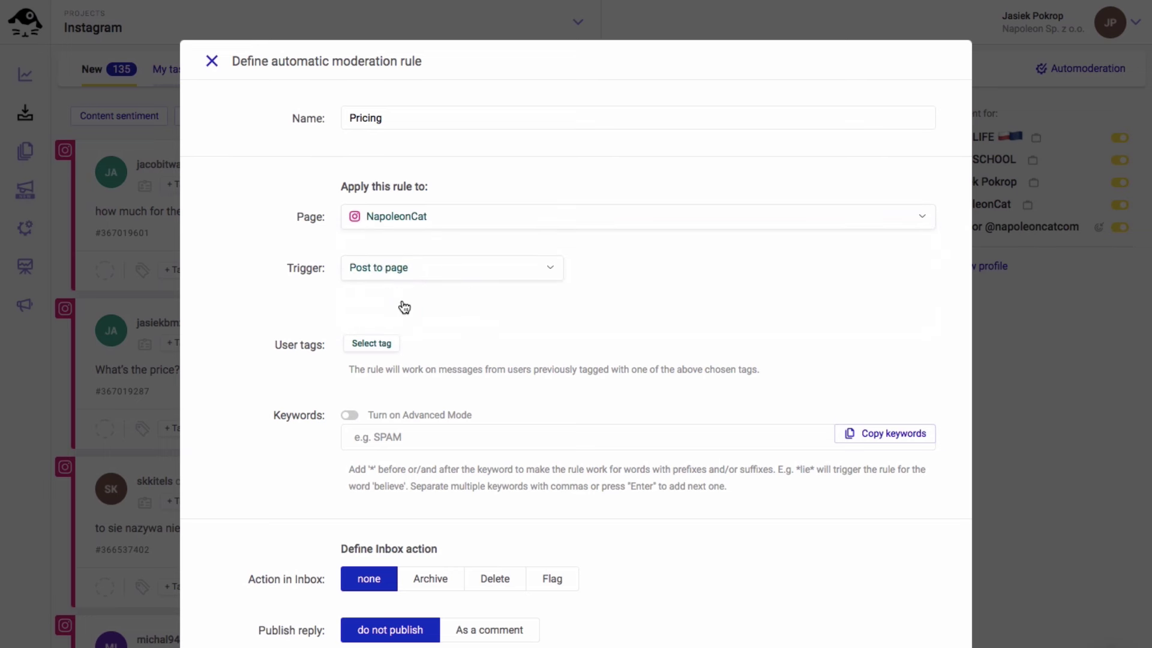
{"action": "left_click", "coordinate": [417, 277]}
{"action": "left_click", "coordinate": [417, 288]}
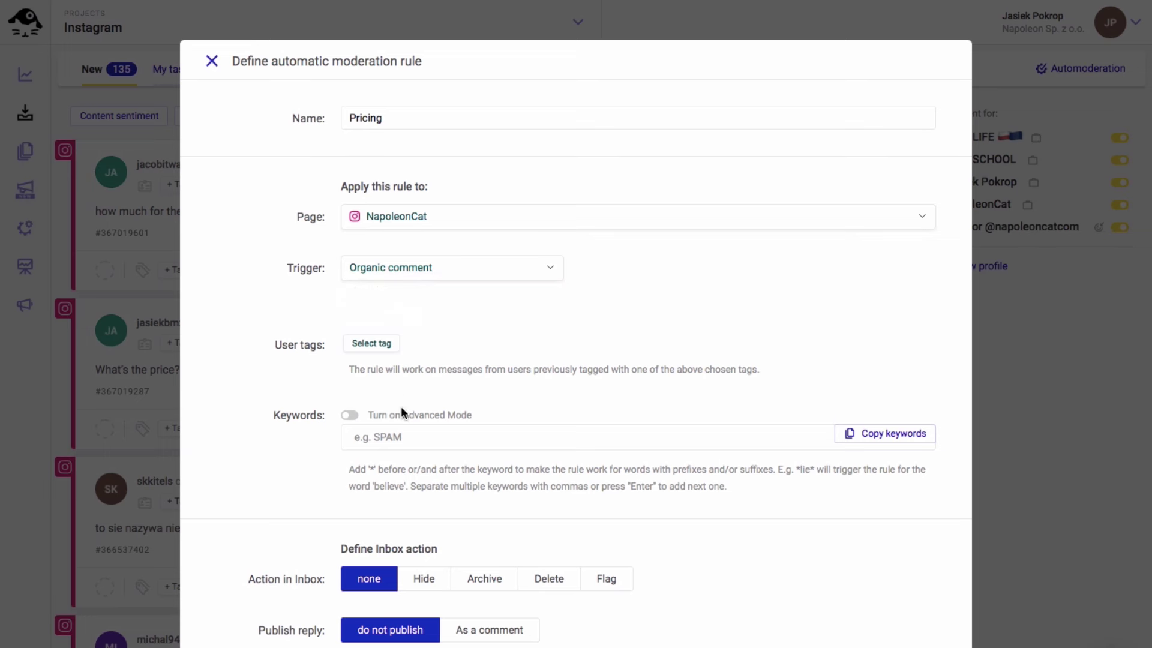
Add the keywords *price*, *pricing* and *how much* to the rule
{"action": "left_click", "coordinate": [401, 437]}
{"action": "type", "text": "*price*"}
{"action": "key", "text": "Return"}
{"action": "type", "text": "*pricing*"}
{"action": "key", "text": "Return"}
{"action": "type", "text": "*how much*"}
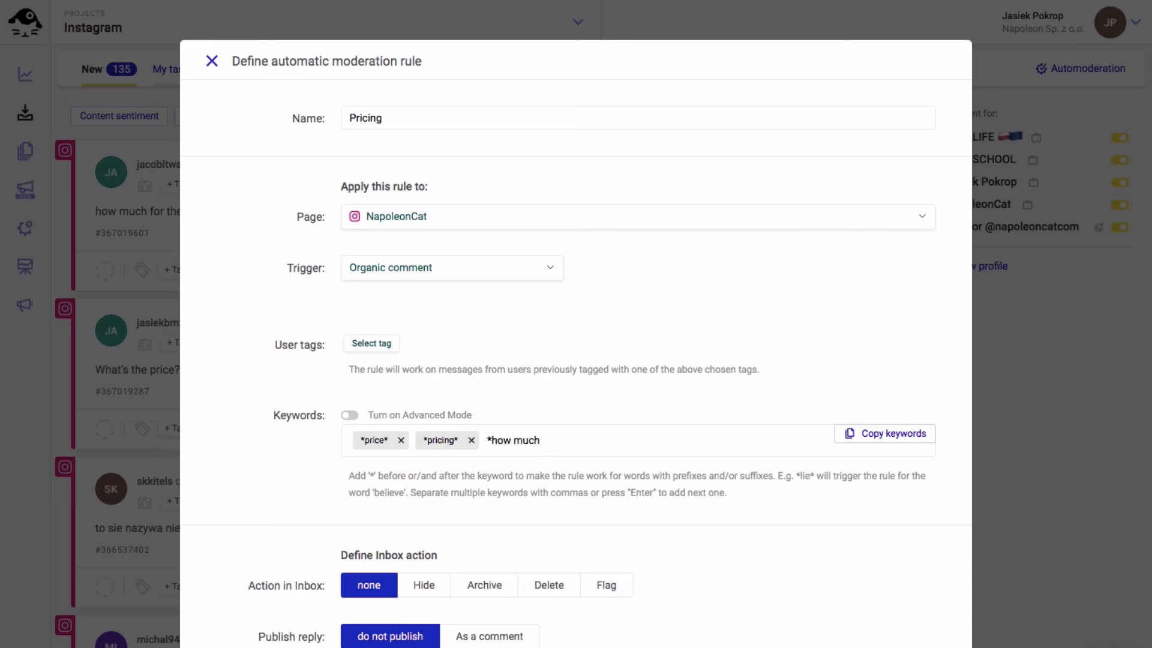
{"action": "key", "text": "Return"}
{"action": "scroll", "coordinate": [530, 357], "scroll_direction": "down", "scroll_amount": 6}
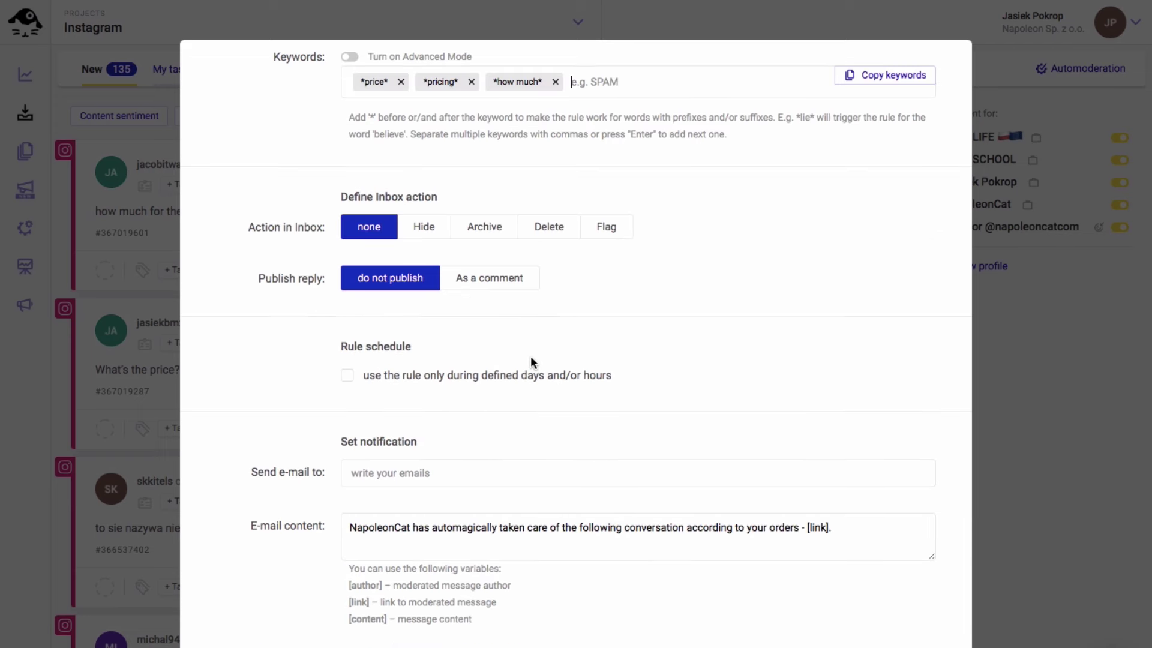
Make the rule reply as a comment with two pasted pricing replies randomized
{"action": "left_click", "coordinate": [484, 279]}
{"action": "type", "text": ", The starting price is $21 😉Free 2-week trial. No credit card required!"}
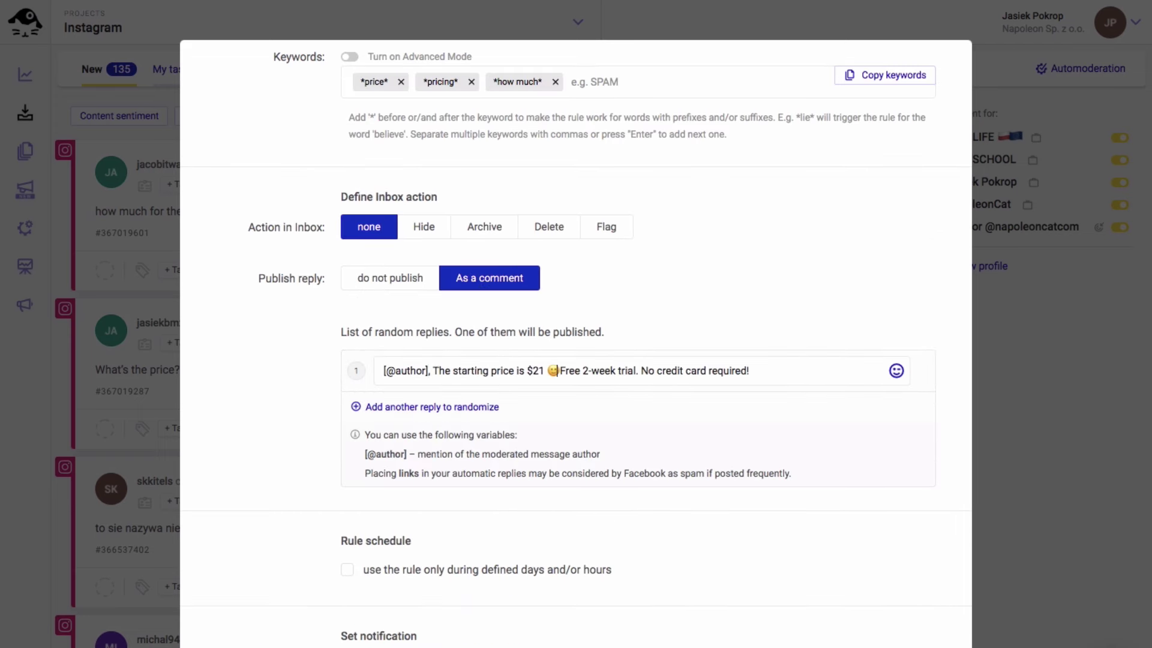
{"action": "left_click", "coordinate": [443, 407]}
{"action": "type", "text": ","}
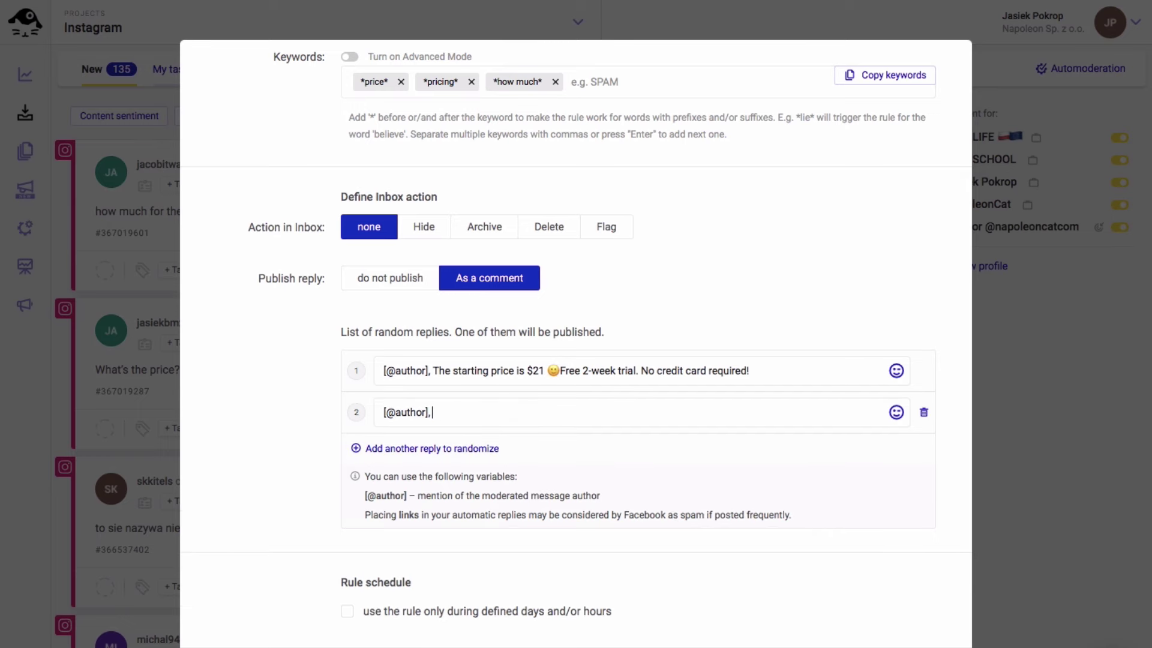
{"action": "type", "text": "Prices start at $21 😀Free 2-week trial, no credit card required. You can upgrade or downgrade at any point in time."}
{"action": "scroll", "coordinate": [418, 314], "scroll_direction": "down", "scroll_amount": 5}
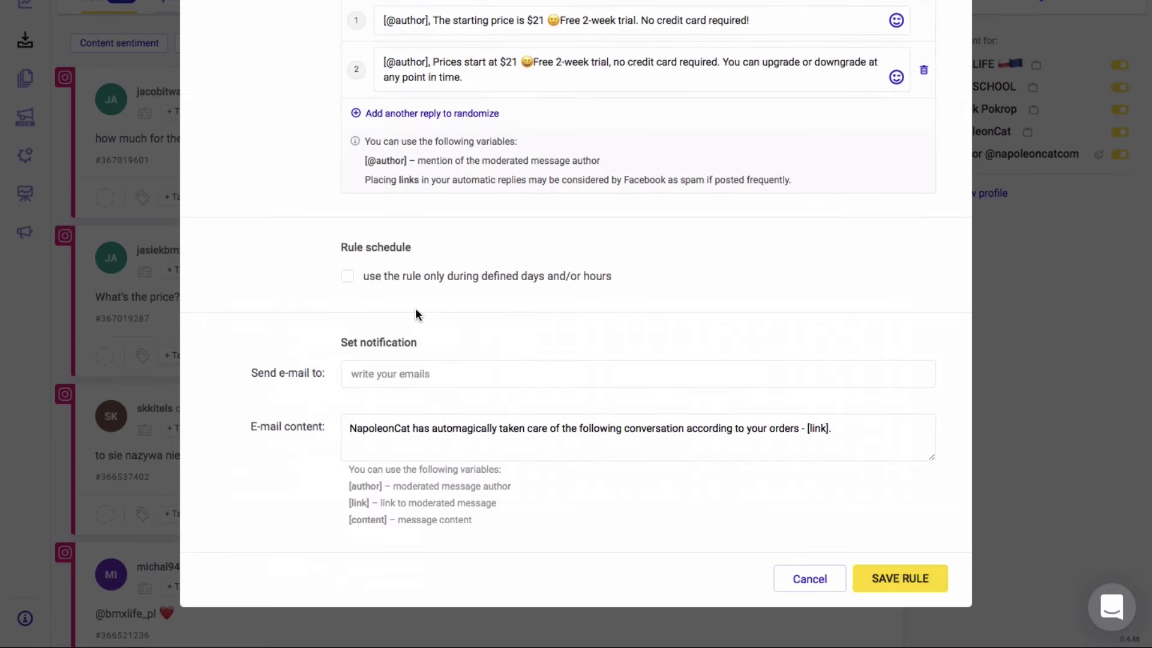
Leave the day-and-hour schedule off, add the notification e-mail address, and save the rule
{"action": "left_click", "coordinate": [347, 276]}
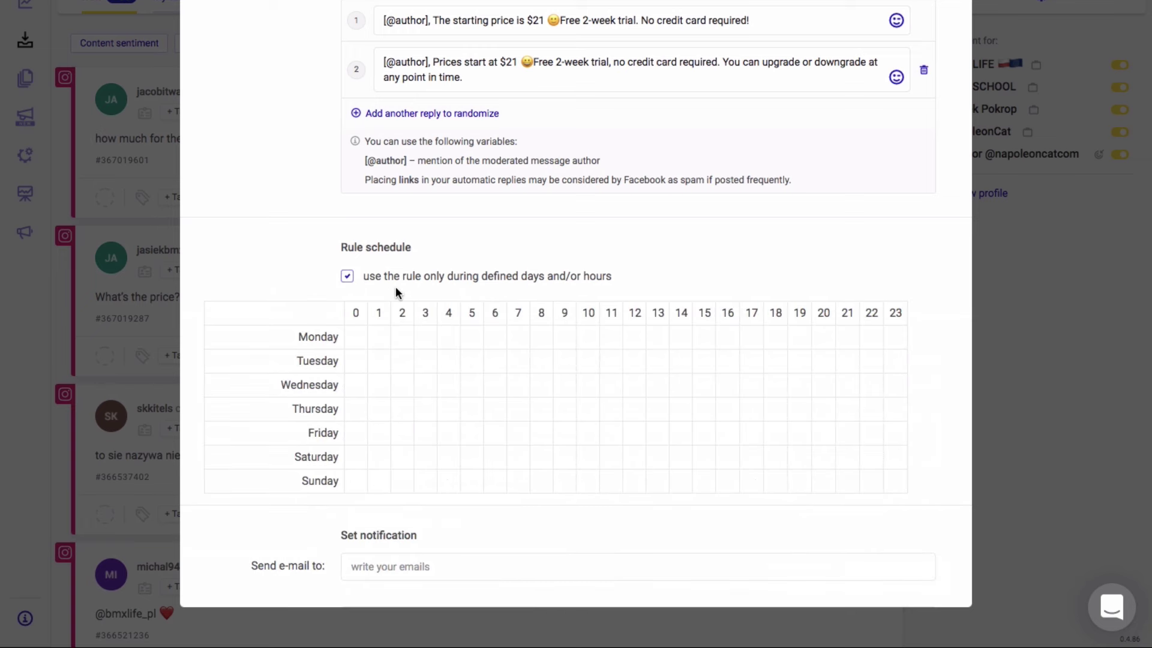
{"action": "left_click", "coordinate": [347, 278]}
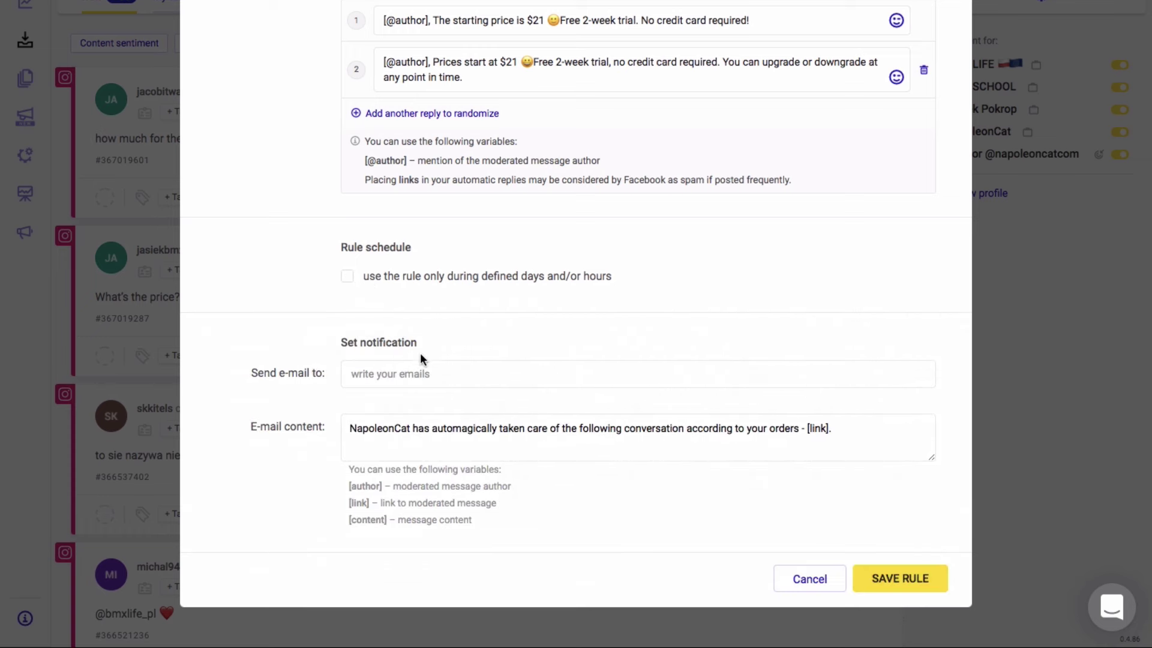
{"action": "key", "text": "Return"}
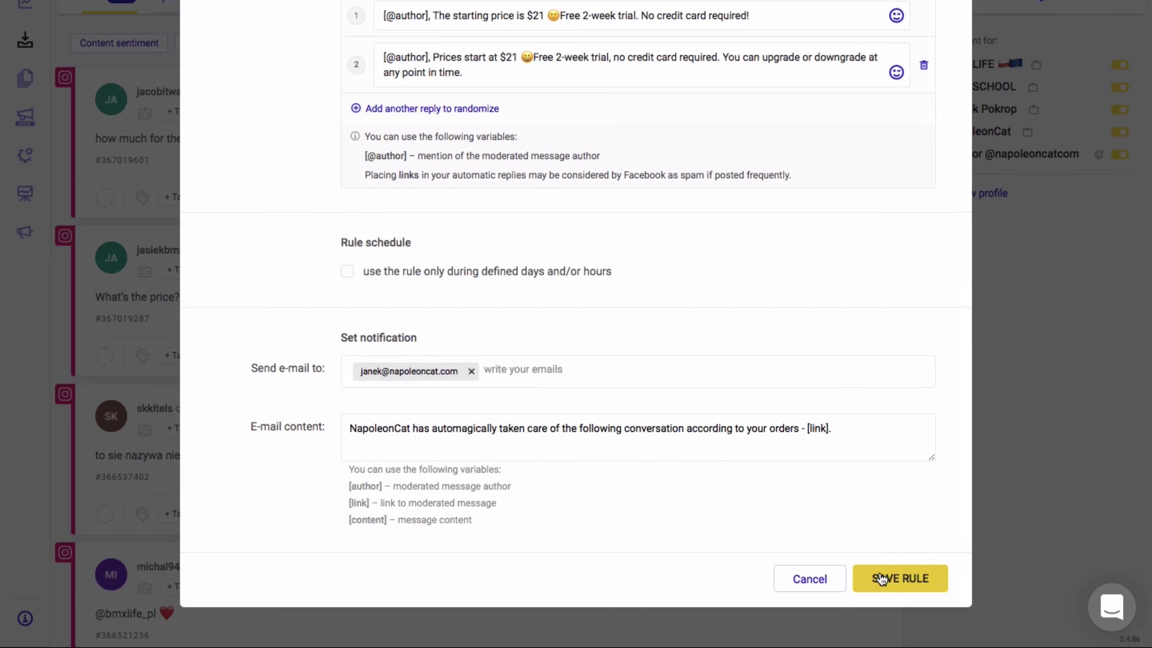
{"action": "left_click", "coordinate": [880, 579]}
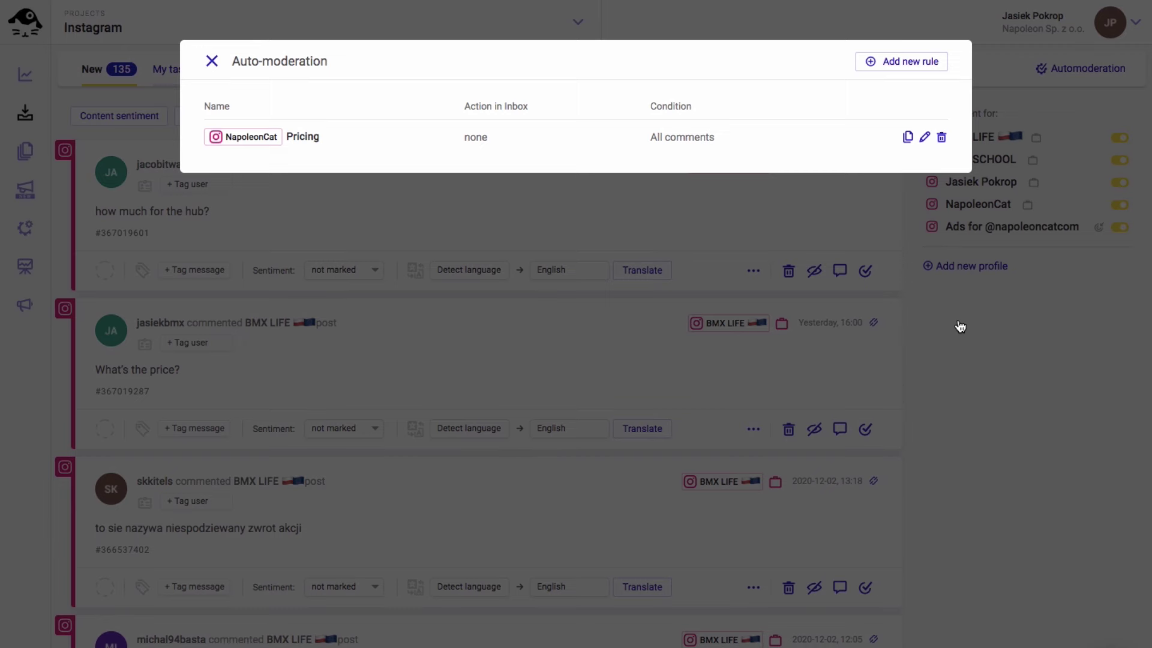
Create a rule named 'Hide comments' for the NapoleonCat page, triggered by organic comments
{"action": "left_click", "coordinate": [886, 62]}
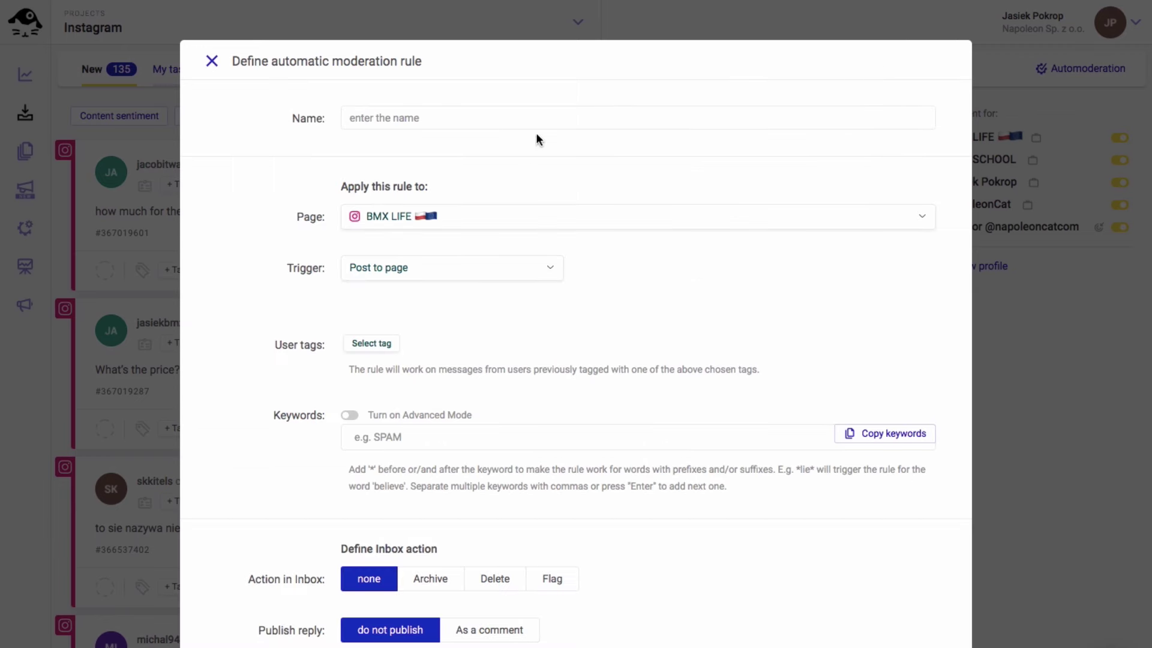
{"action": "left_click", "coordinate": [447, 122]}
{"action": "type", "text": "Hide comments"}
{"action": "left_click", "coordinate": [459, 219]}
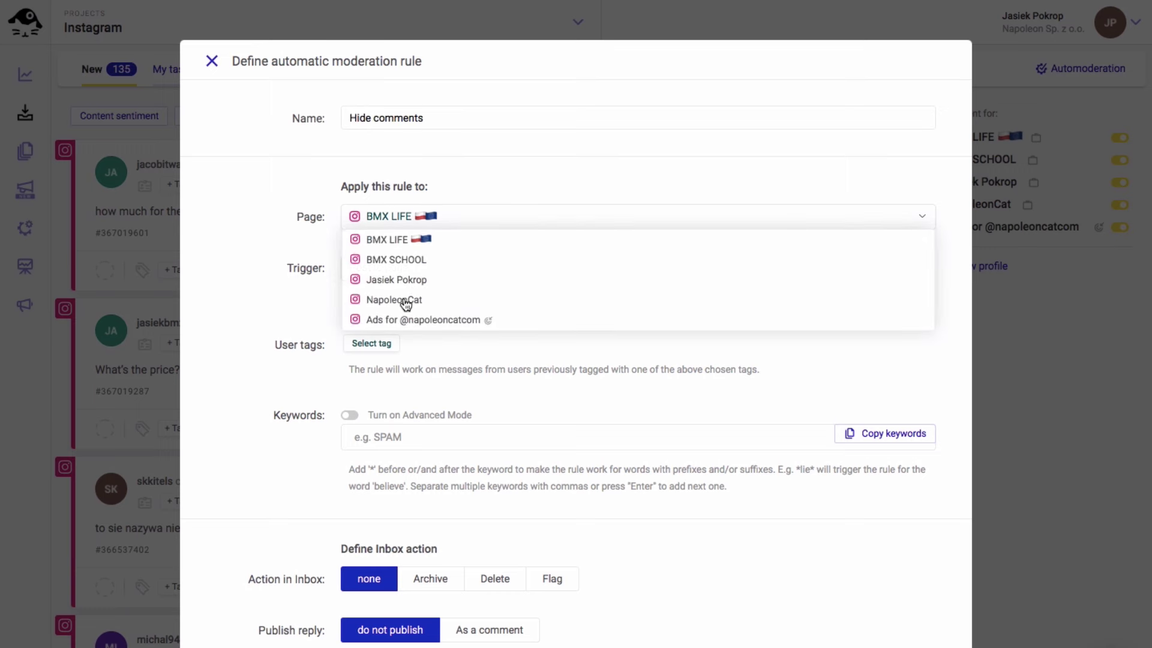
{"action": "left_click", "coordinate": [404, 301]}
{"action": "left_click", "coordinate": [418, 274]}
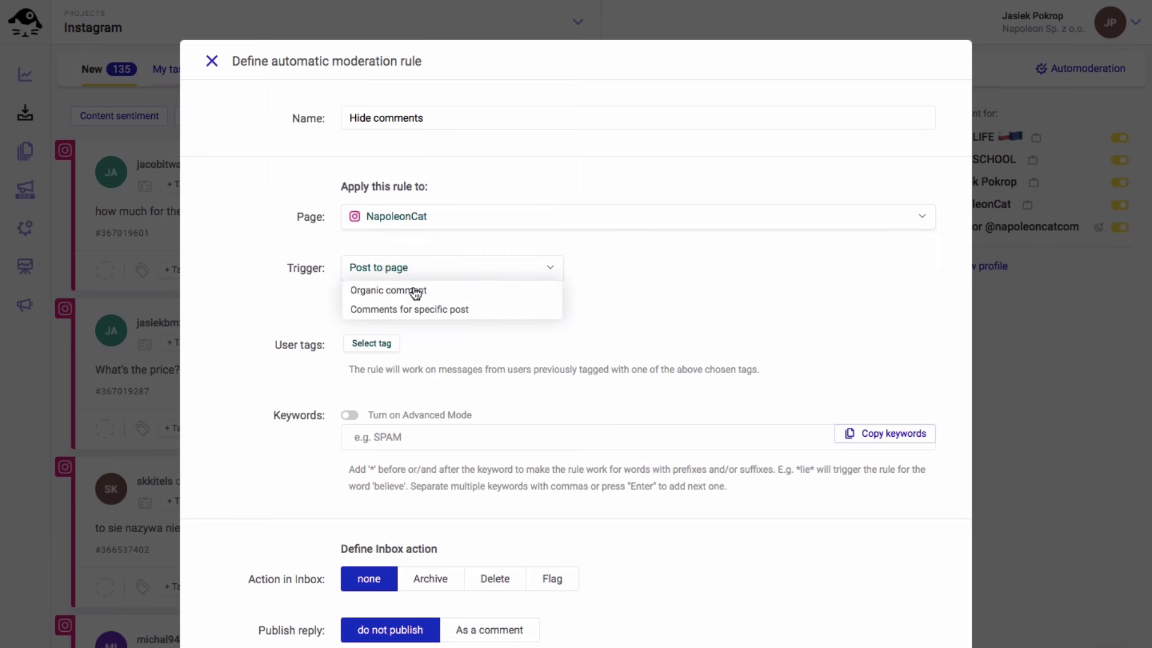
{"action": "left_click", "coordinate": [415, 291]}
Add the keywords *bad word 1* and *bad word 2*
{"action": "scroll", "coordinate": [420, 341], "scroll_direction": "down", "scroll_amount": 3}
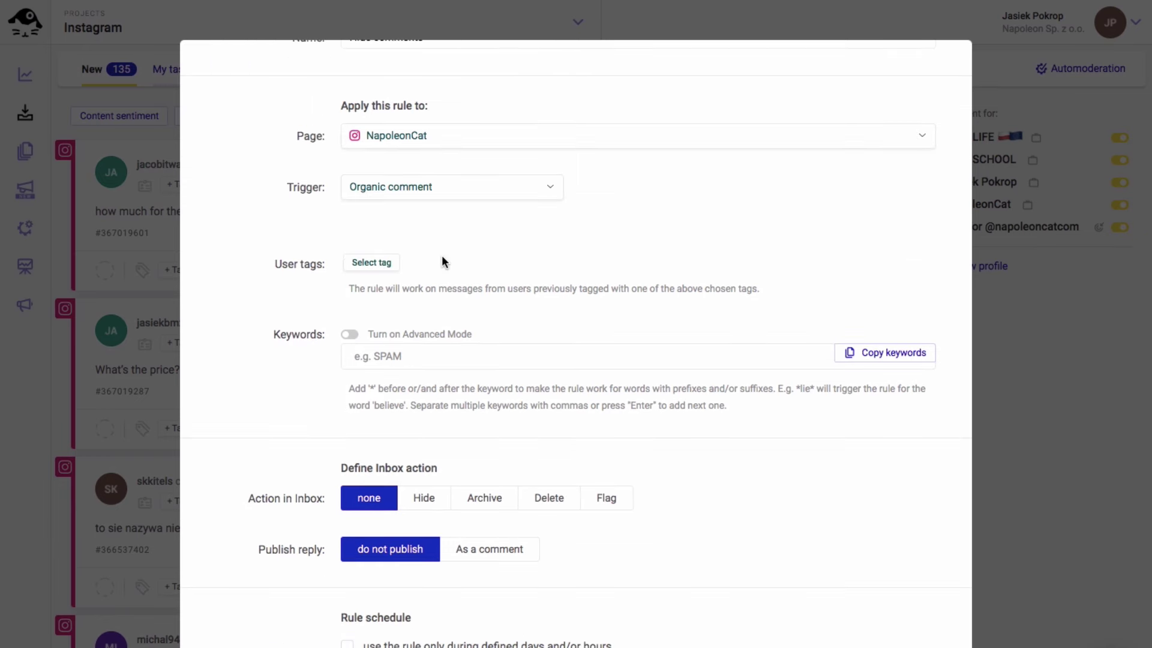
{"action": "left_click", "coordinate": [386, 358]}
{"action": "type", "text": "*bad word 1*"}
{"action": "key", "text": "Return"}
{"action": "type", "text": "*bad "}
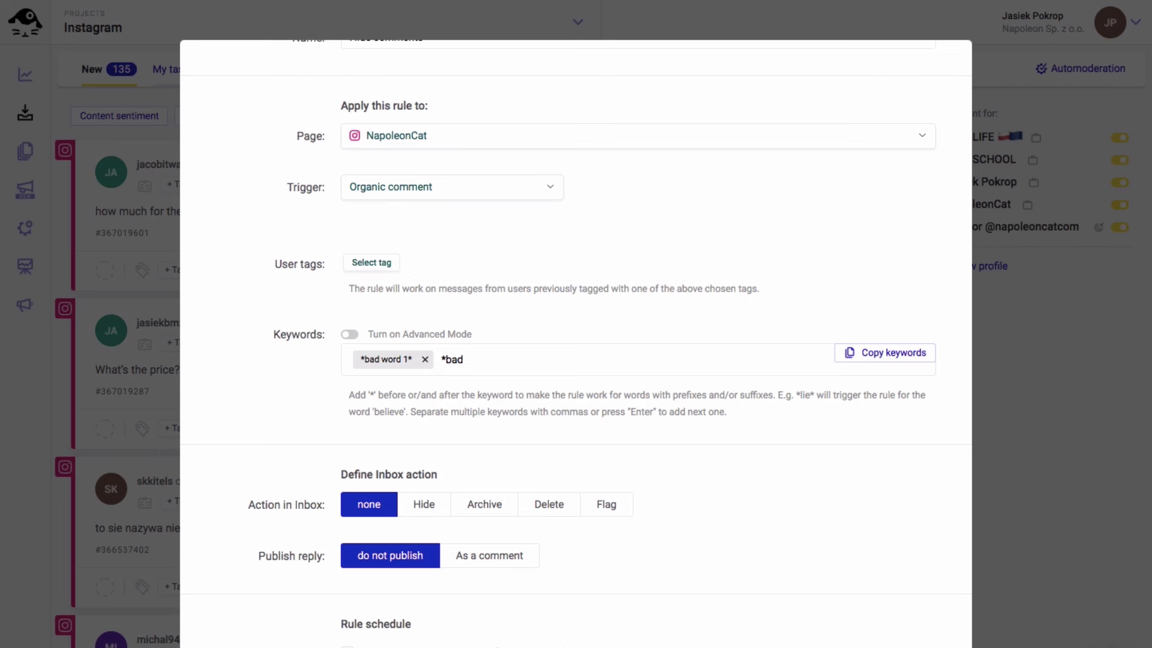
{"action": "type", "text": "word 2*"}
{"action": "key", "text": "Return"}
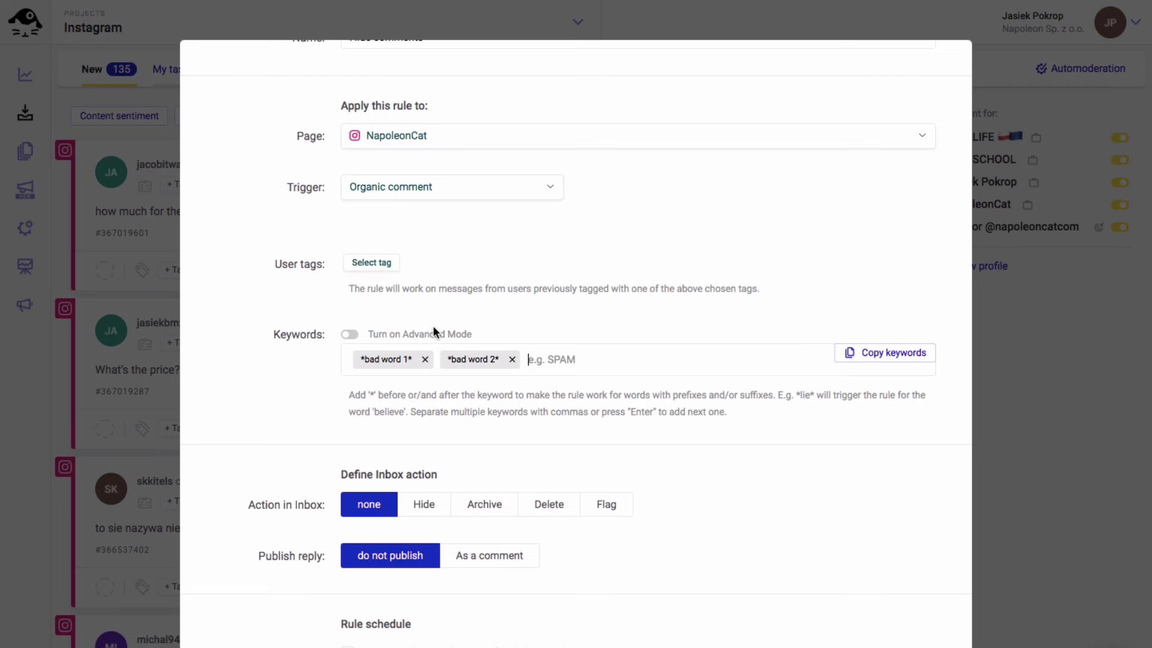
Set the action to Hide, enter the notification e-mail address, and save the rule
{"action": "scroll", "coordinate": [453, 340], "scroll_direction": "down", "scroll_amount": 3}
{"action": "scroll", "coordinate": [453, 340], "scroll_direction": "down", "scroll_amount": 2}
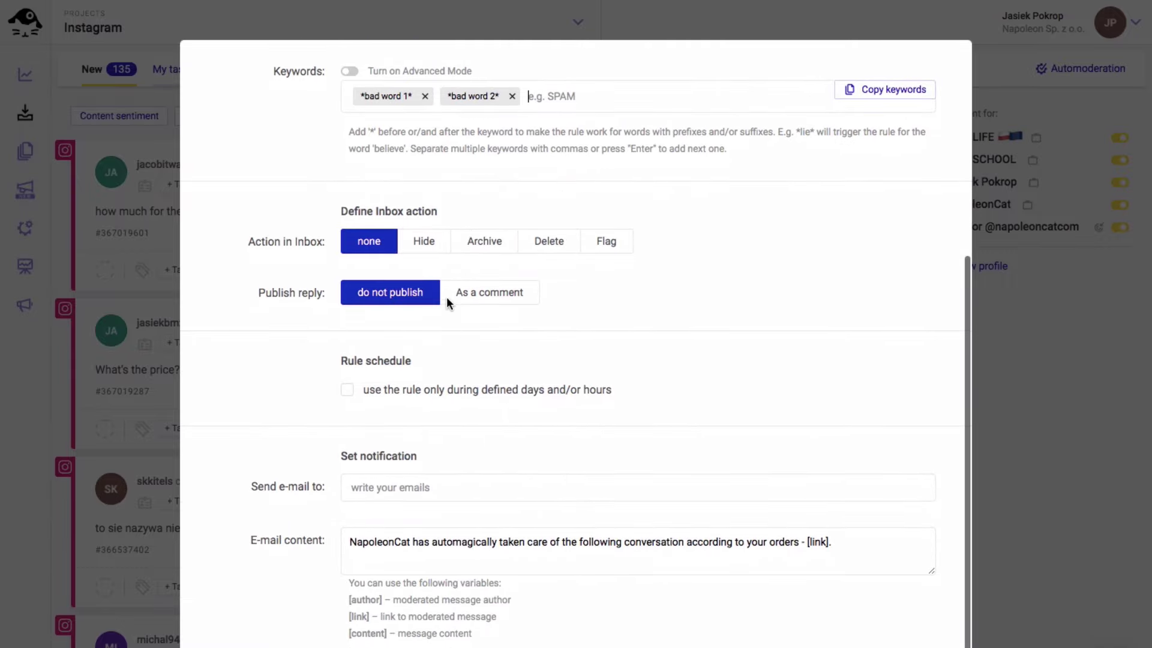
{"action": "left_click", "coordinate": [425, 252]}
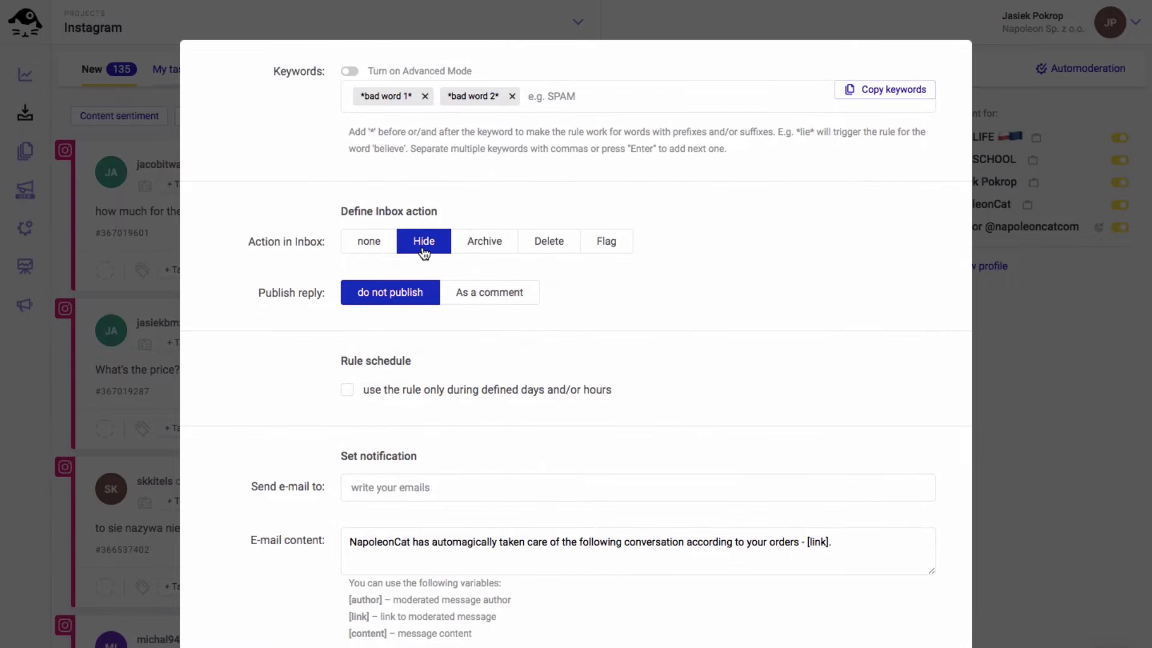
{"action": "scroll", "coordinate": [495, 340], "scroll_direction": "down", "scroll_amount": 1}
{"action": "left_click", "coordinate": [424, 445]}
{"action": "scroll", "coordinate": [424, 445], "scroll_direction": "down", "scroll_amount": 2}
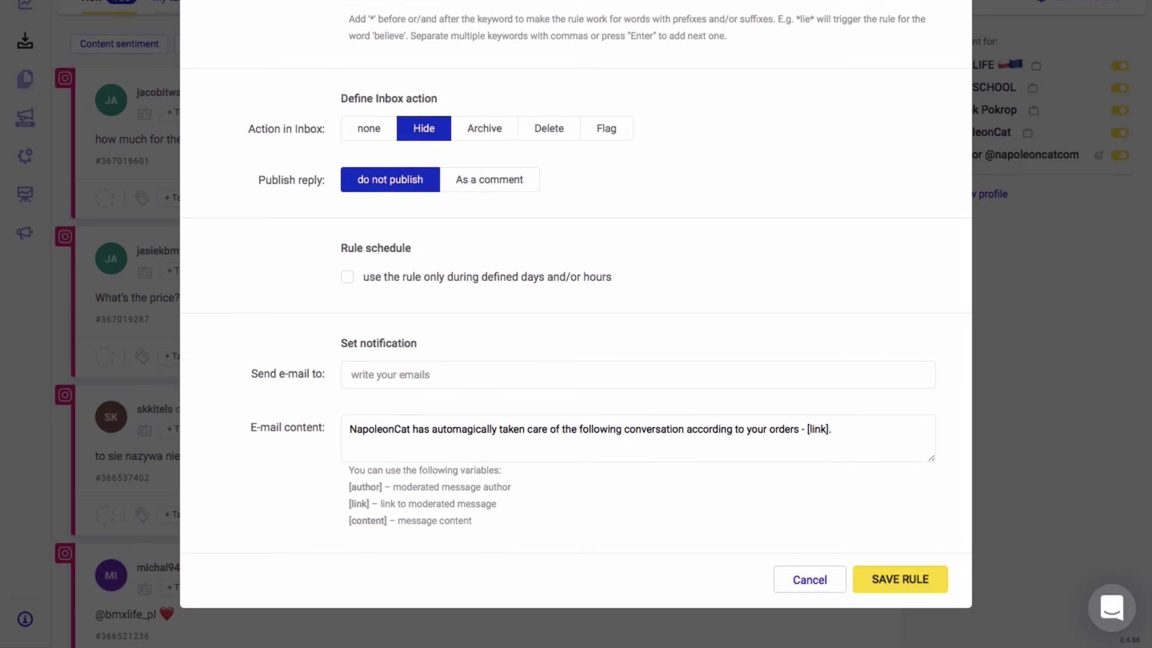
{"action": "key", "text": "Home"}
{"action": "key", "text": "Delete"}
{"action": "key", "text": "Delete"}
{"action": "key", "text": "Delete"}
{"action": "left_click", "coordinate": [883, 578]}
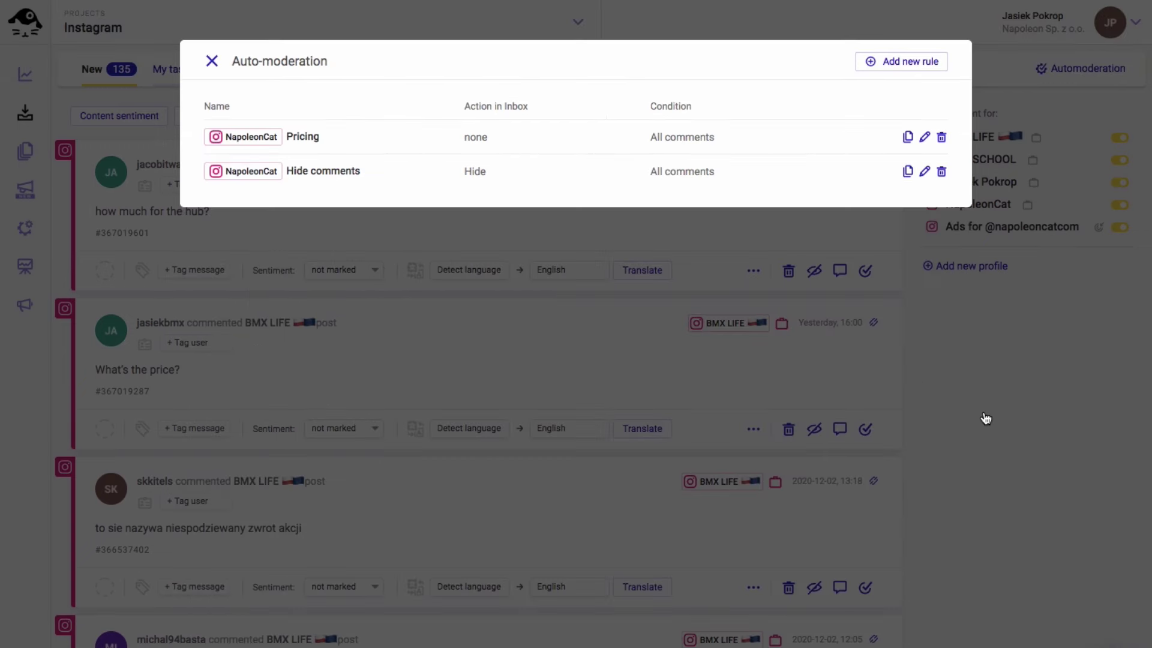
Create a rule named 'Delete comments' for the NapoleonCat page, triggered by organic comments
{"action": "left_click", "coordinate": [890, 65]}
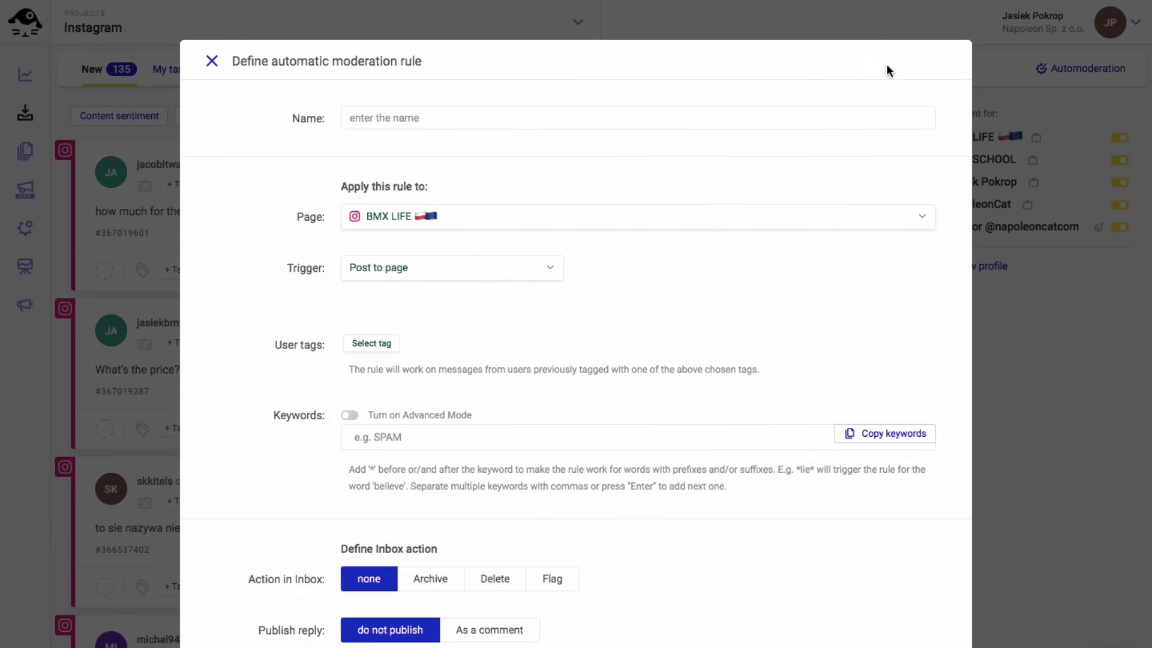
{"action": "left_click", "coordinate": [469, 121]}
{"action": "type", "text": "Delete comments"}
{"action": "left_click", "coordinate": [442, 216]}
{"action": "left_click", "coordinate": [420, 306]}
{"action": "left_click", "coordinate": [417, 267]}
{"action": "left_click", "coordinate": [423, 321]}
Add the keywords *bad word 1* and *bad word 2*
{"action": "scroll", "coordinate": [423, 321], "scroll_direction": "down", "scroll_amount": 2}
{"action": "left_click", "coordinate": [420, 354]}
{"action": "type", "text": "*bad word 1*"}
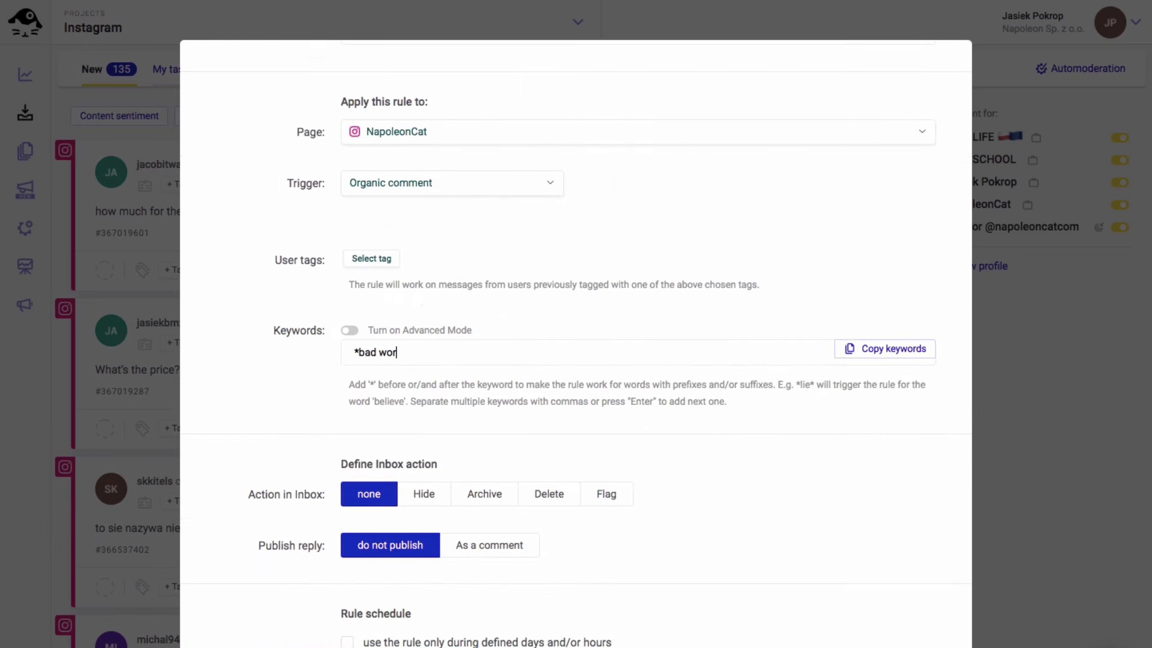
{"action": "key", "text": "Return"}
{"action": "type", "text": "*bad word 2*"}
{"action": "key", "text": "Return"}
Set the action to Delete and add the notification e-mail recipient
{"action": "scroll", "coordinate": [469, 387], "scroll_direction": "down", "scroll_amount": 4}
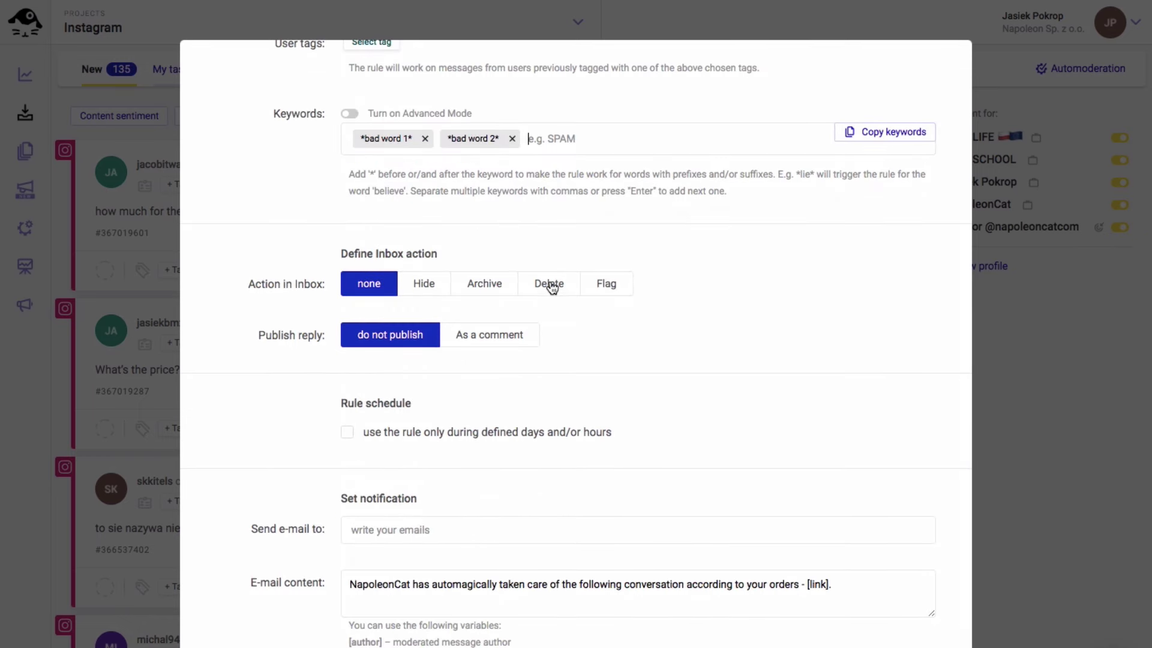
{"action": "left_click", "coordinate": [549, 284]}
{"action": "scroll", "coordinate": [546, 252], "scroll_direction": "down", "scroll_amount": 3}
{"action": "left_click", "coordinate": [423, 374]}
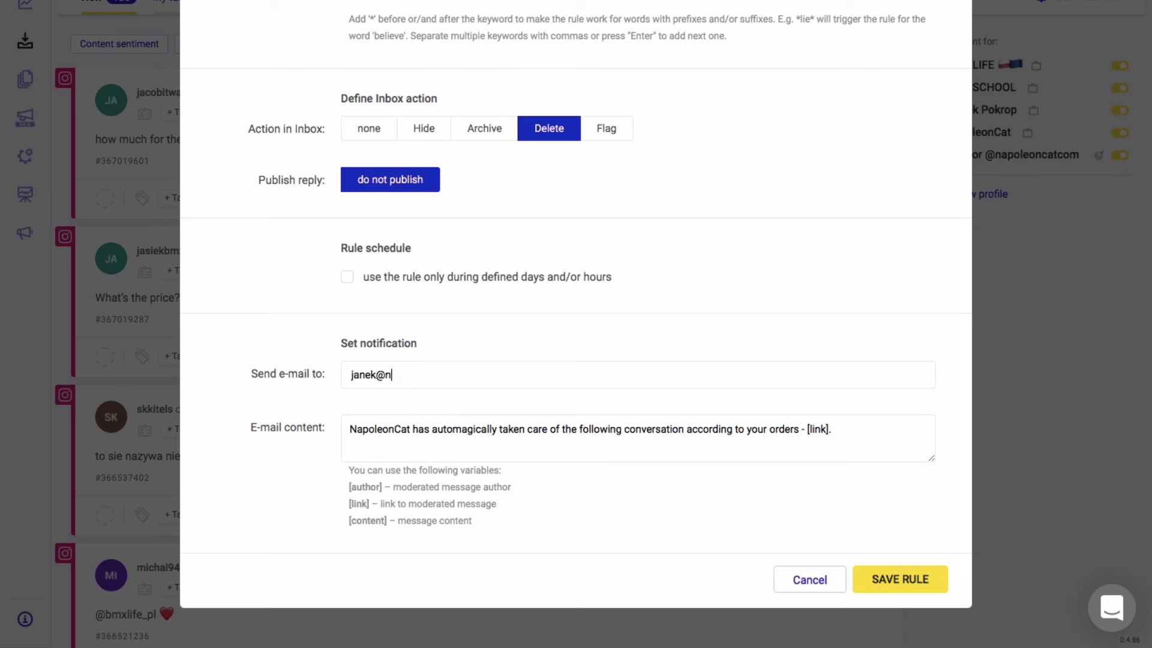
{"action": "key", "text": "Return"}
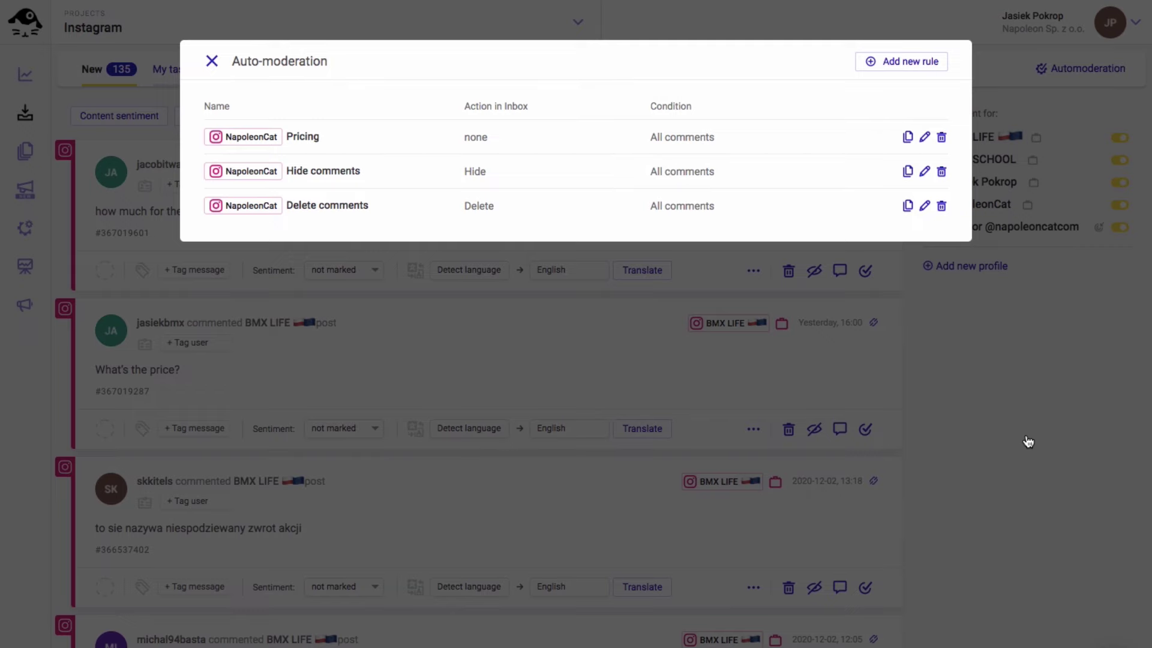
Close the auto-moderation rules and view the 'Great tool' comment's conversation in the inbox
{"action": "left_click", "coordinate": [1029, 442]}
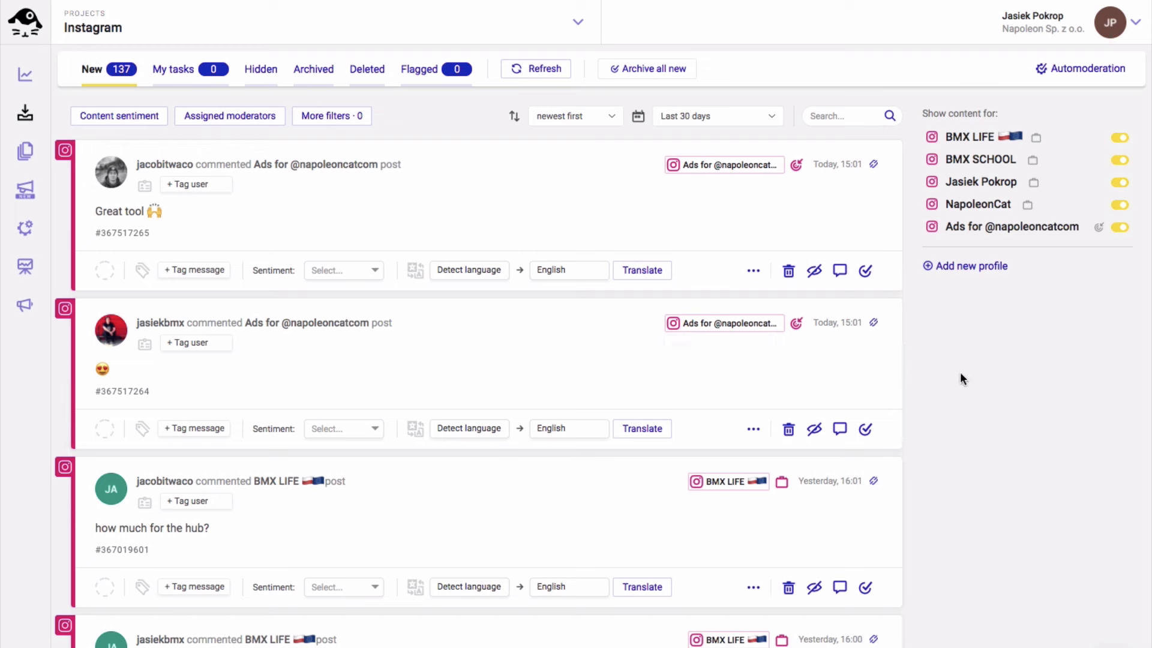
{"action": "left_click", "coordinate": [730, 212]}
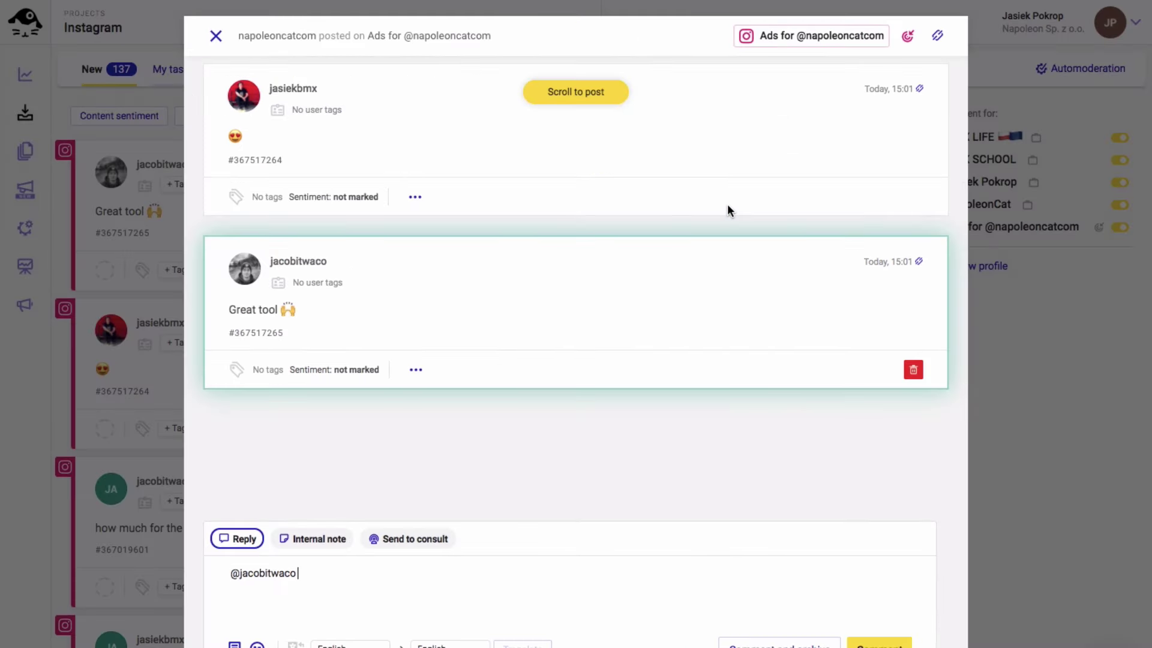
{"action": "scroll", "coordinate": [729, 209], "scroll_direction": "up", "scroll_amount": 5}
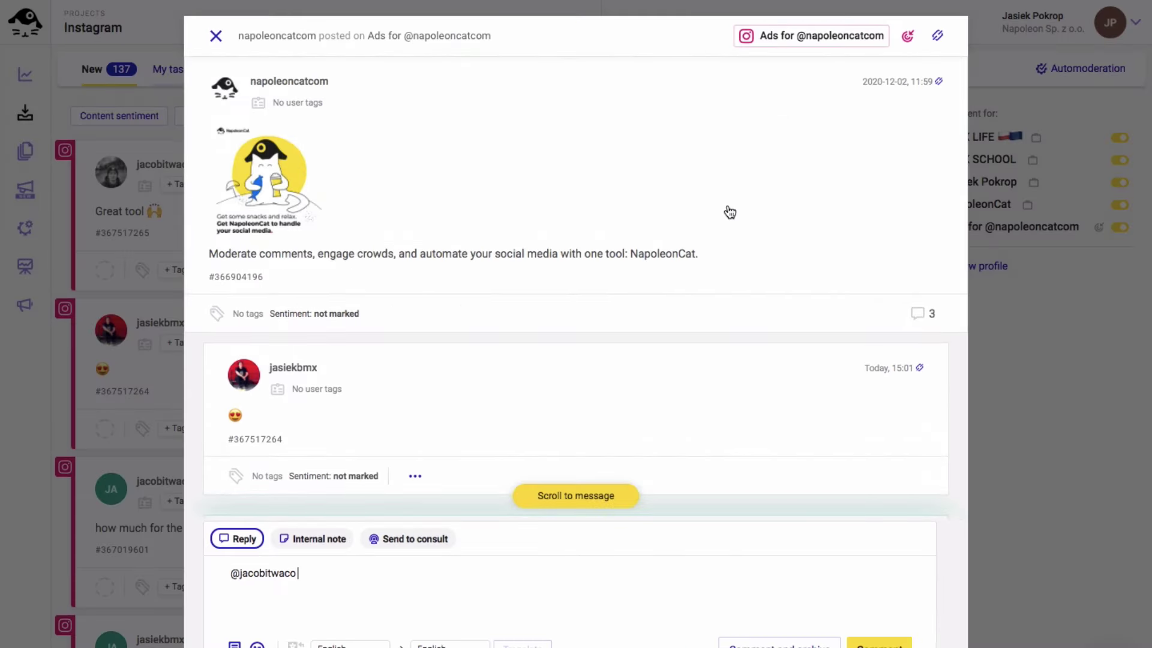
{"action": "scroll", "coordinate": [730, 212], "scroll_direction": "down", "scroll_amount": 5}
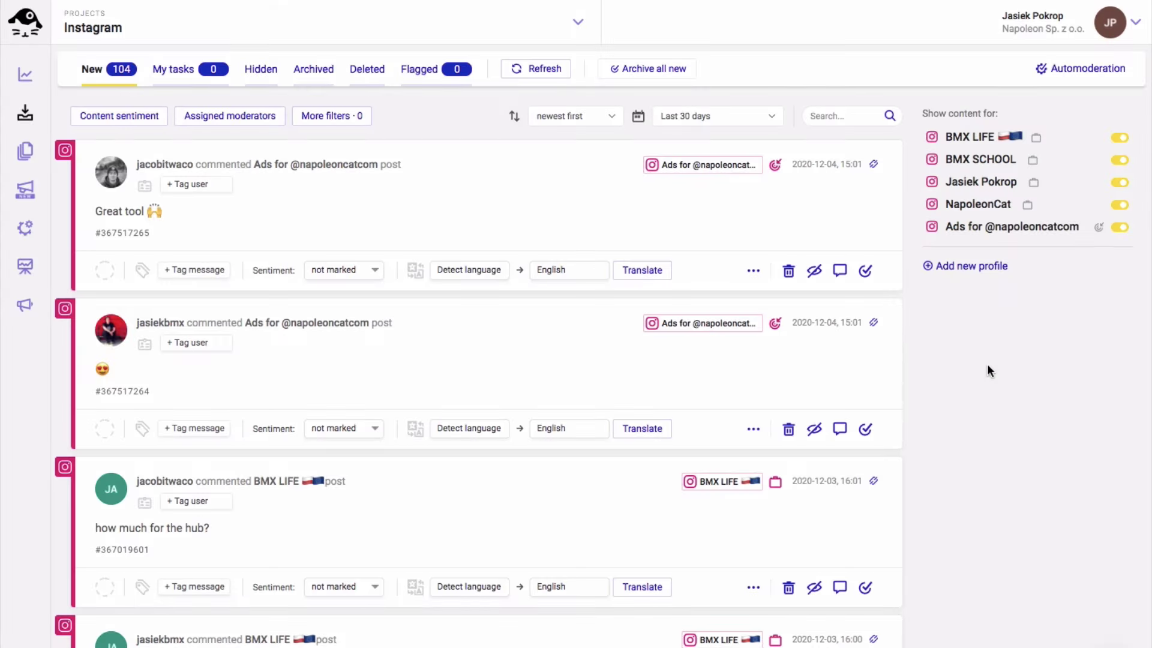
{"action": "left_click", "coordinate": [22, 78]}
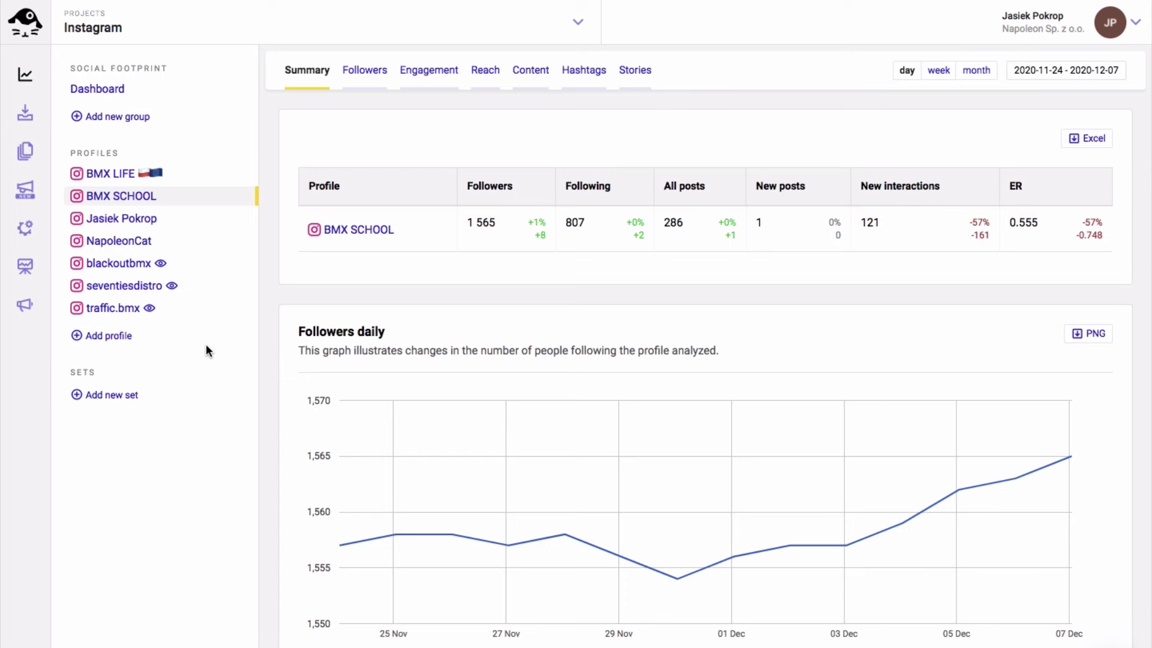
Switch analytics to BMX LIFE for the last 7 days and show 3 Dec's follower count (8470)
{"action": "left_click", "coordinate": [114, 173]}
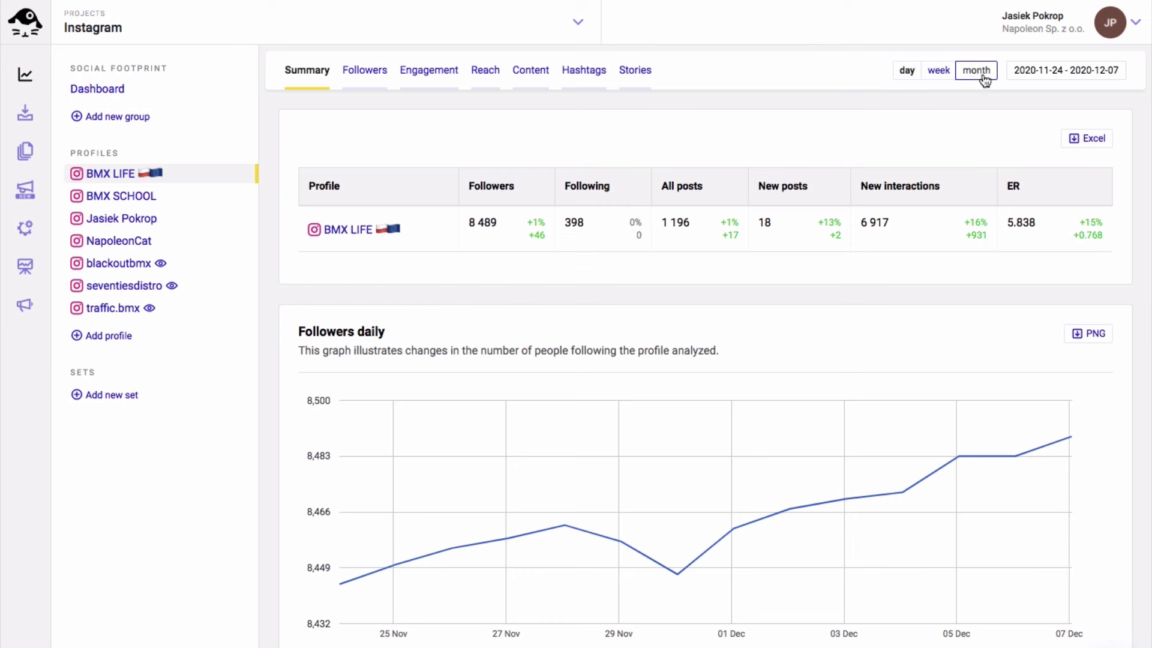
{"action": "left_click", "coordinate": [1041, 71]}
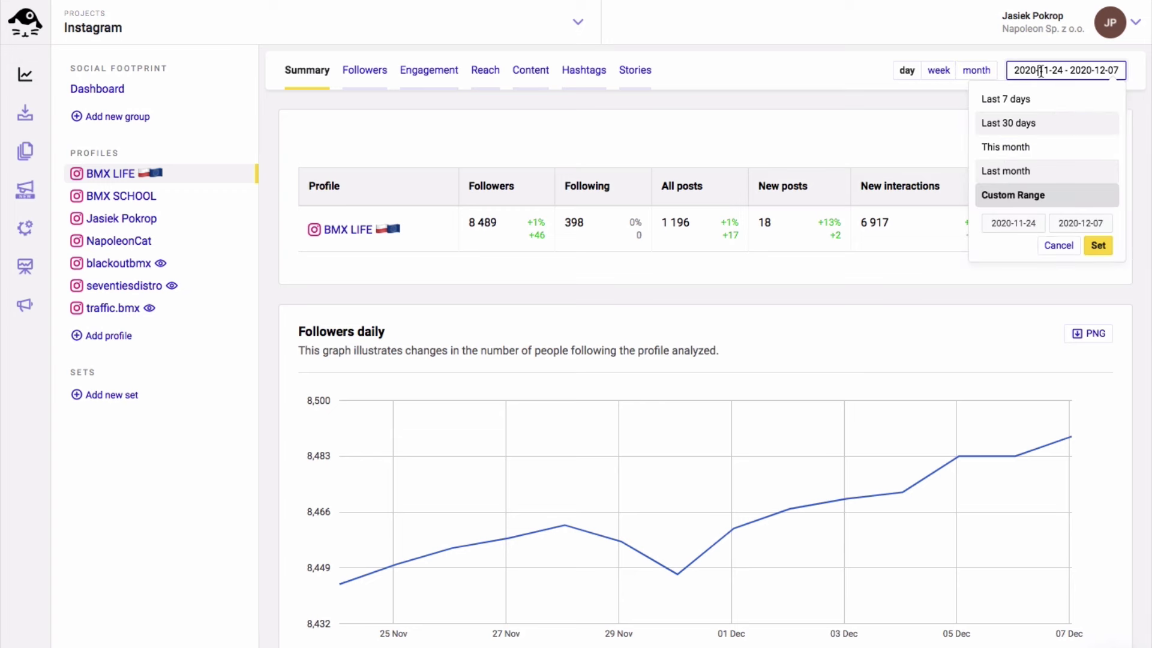
{"action": "left_click", "coordinate": [1011, 98]}
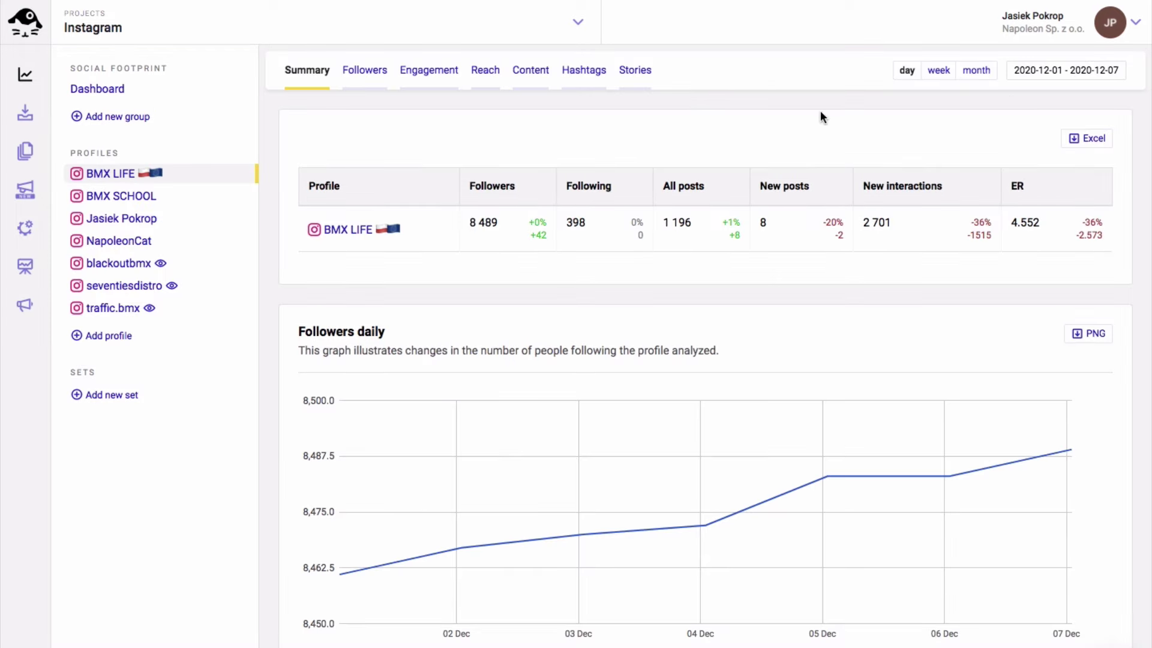
{"action": "scroll", "coordinate": [842, 112], "scroll_direction": "down", "scroll_amount": 1}
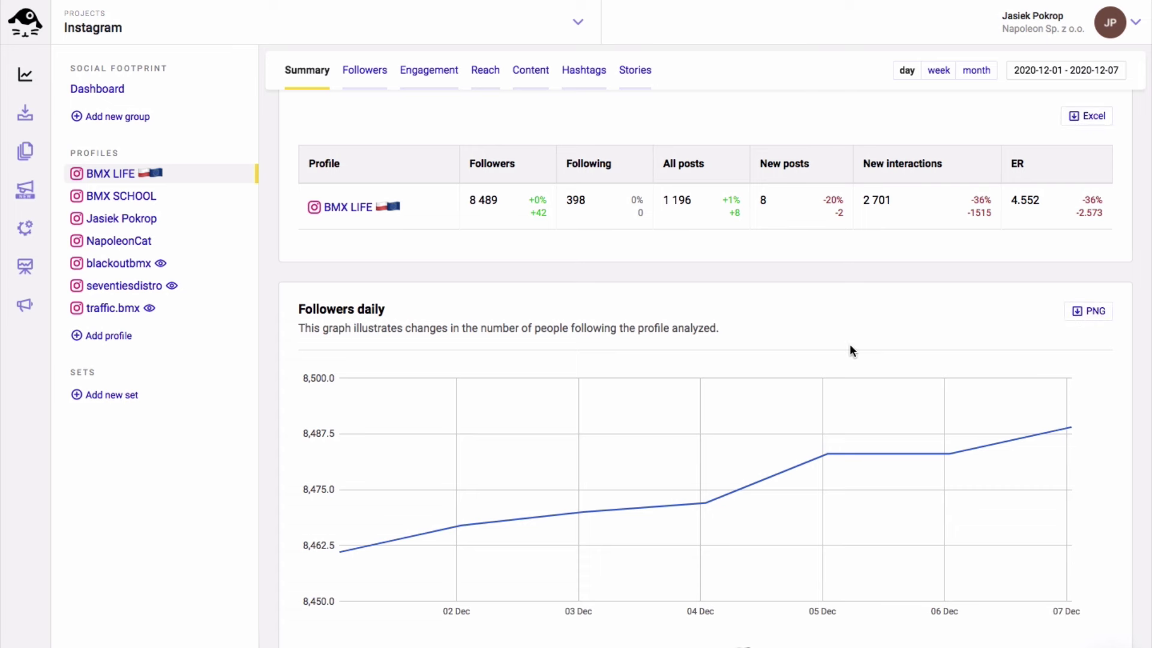
{"action": "left_click", "coordinate": [578, 514]}
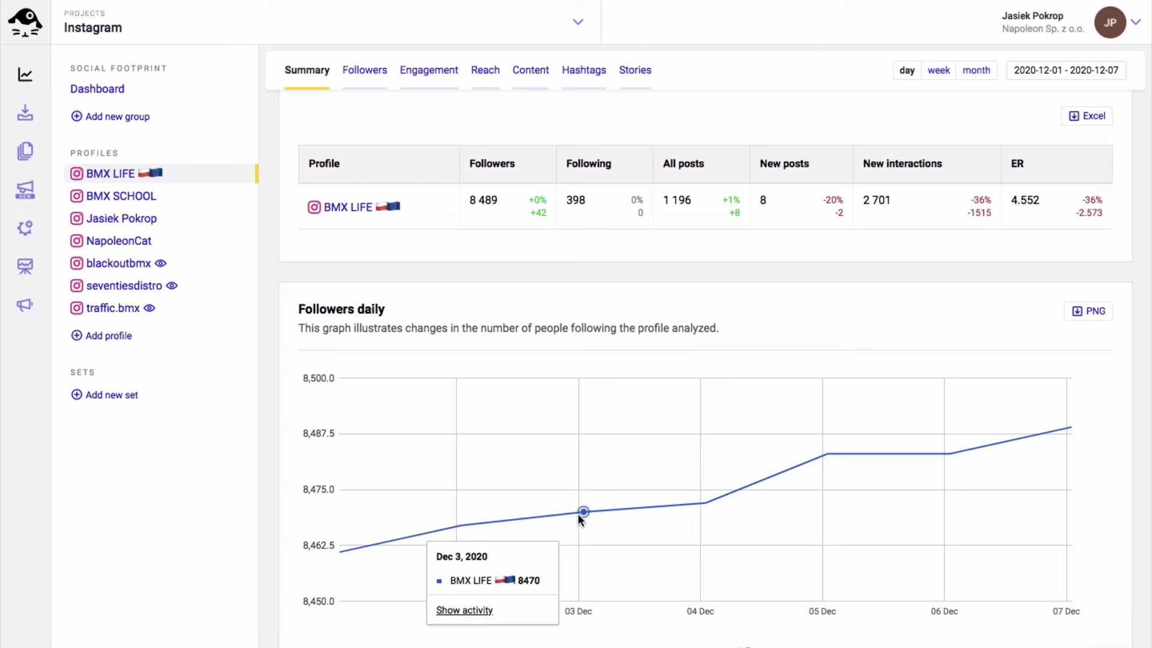
{"action": "scroll", "coordinate": [576, 504], "scroll_direction": "up", "scroll_amount": 1}
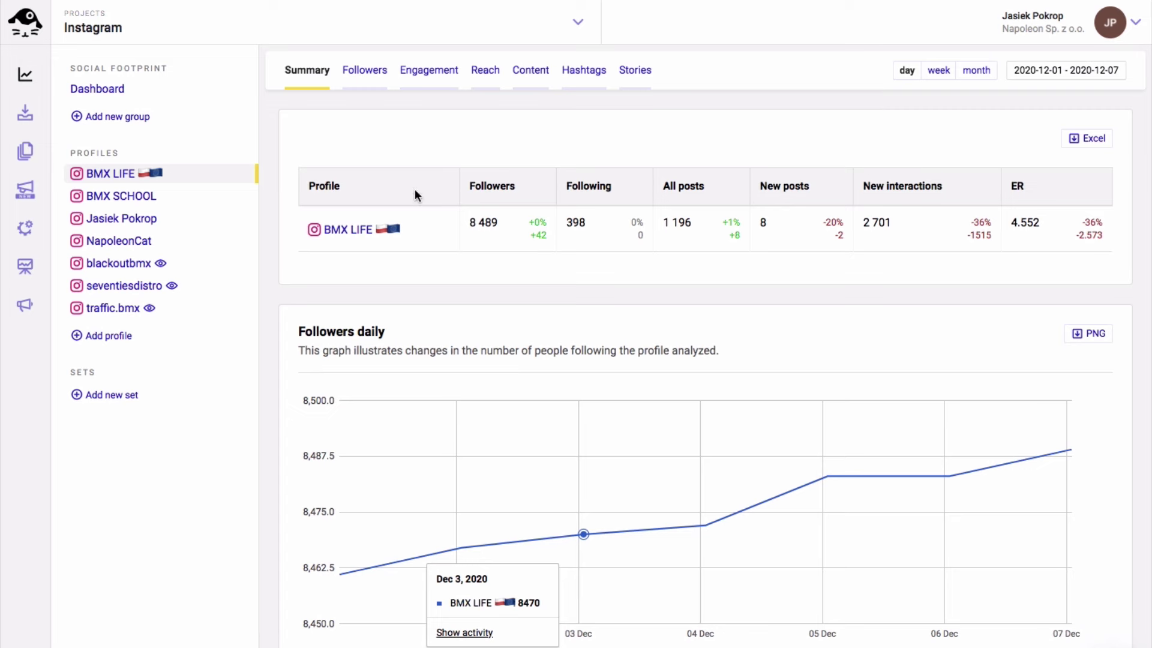
Open BMX LIFE's Followers tab and scroll through the country, worldmap, city, age and gender charts
{"action": "left_click", "coordinate": [377, 72]}
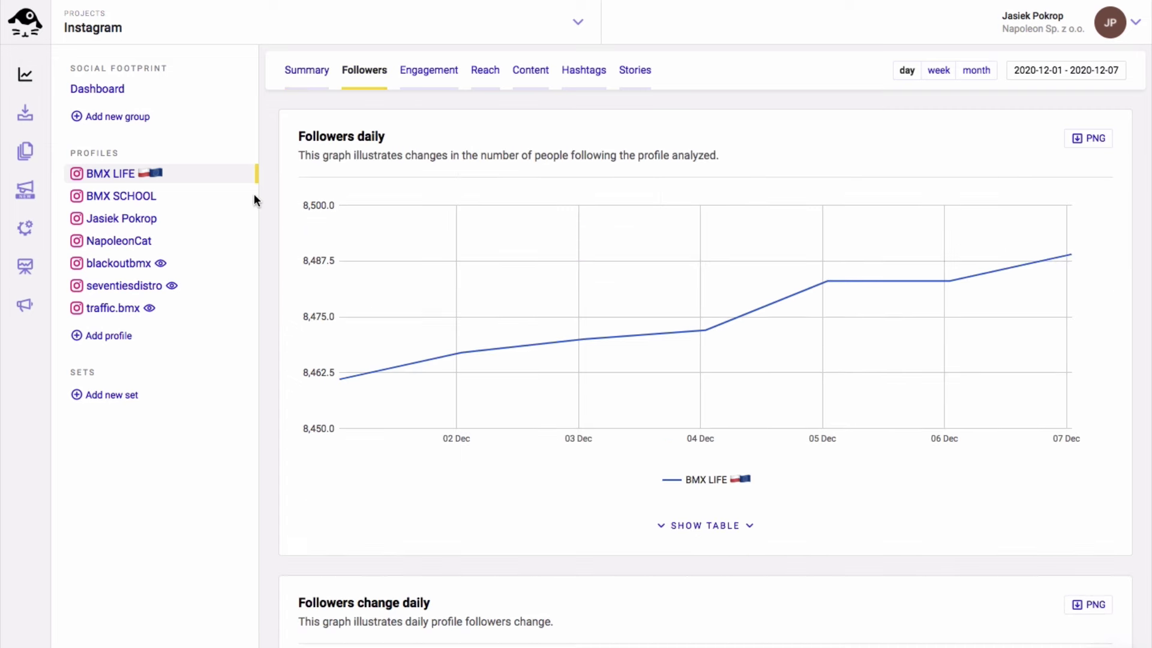
{"action": "scroll", "coordinate": [272, 195], "scroll_direction": "down", "scroll_amount": 5}
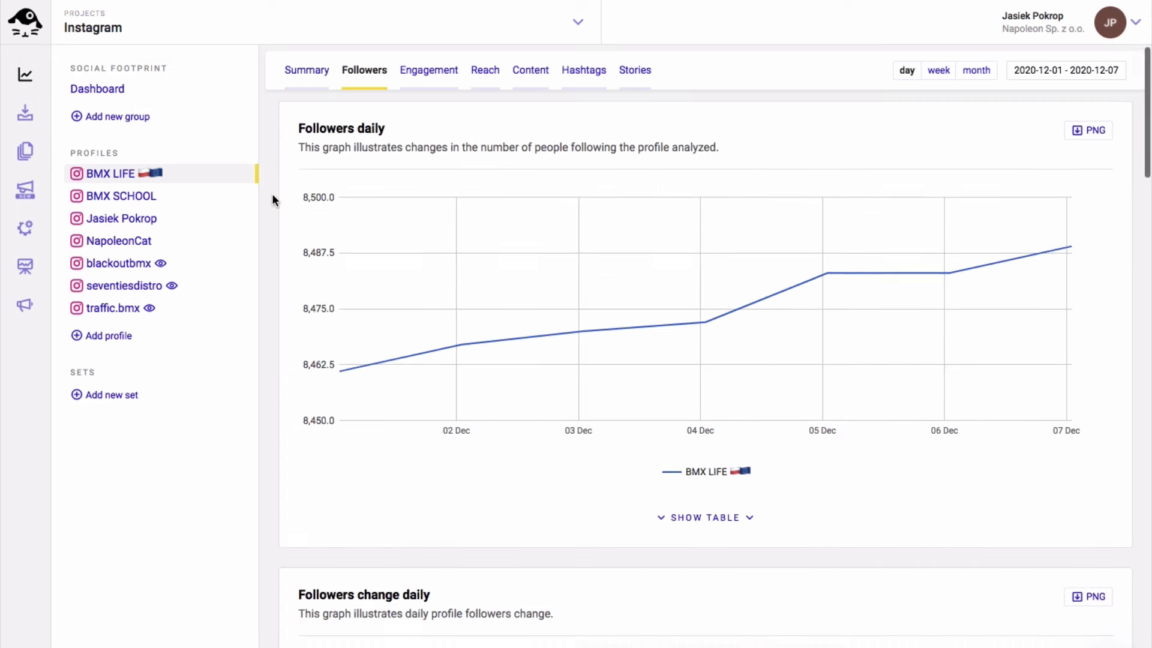
{"action": "scroll", "coordinate": [272, 193], "scroll_direction": "down", "scroll_amount": 1}
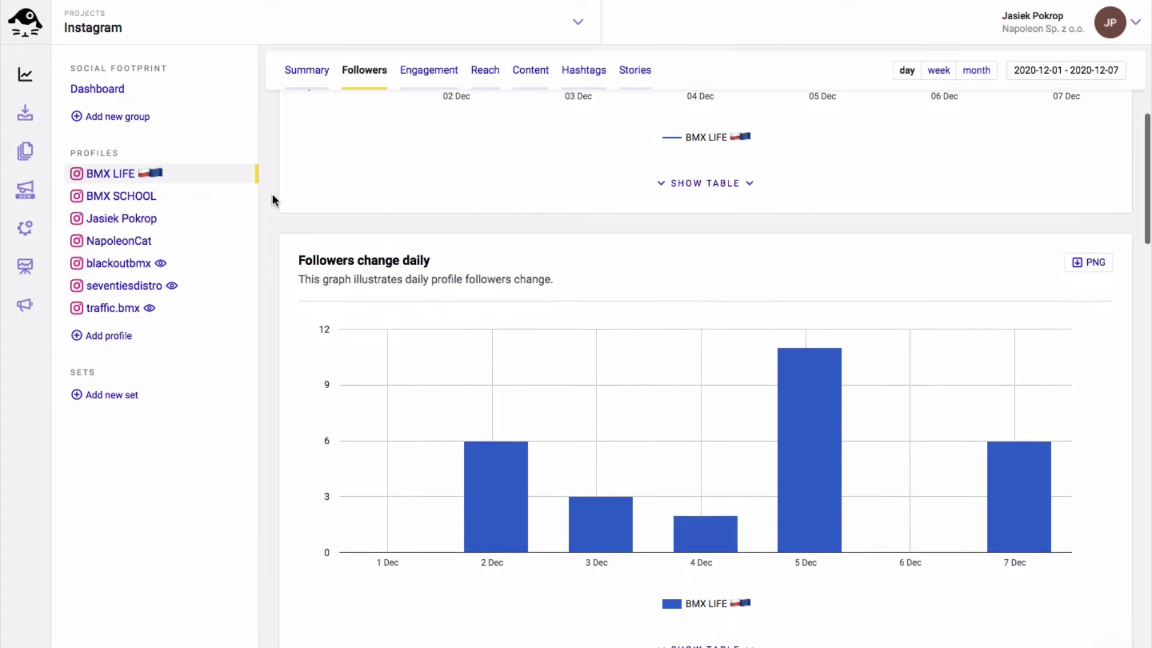
{"action": "scroll", "coordinate": [272, 193], "scroll_direction": "down", "scroll_amount": 1}
{"action": "scroll", "coordinate": [272, 197], "scroll_direction": "down", "scroll_amount": 6}
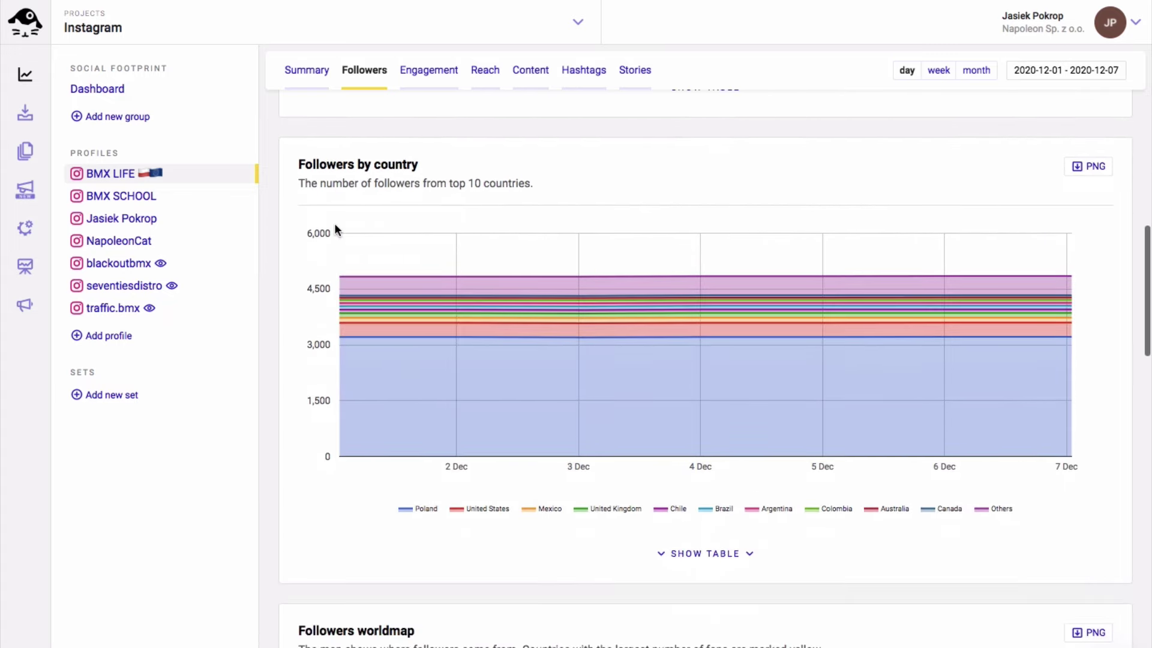
{"action": "mouse_move", "coordinate": [458, 276]}
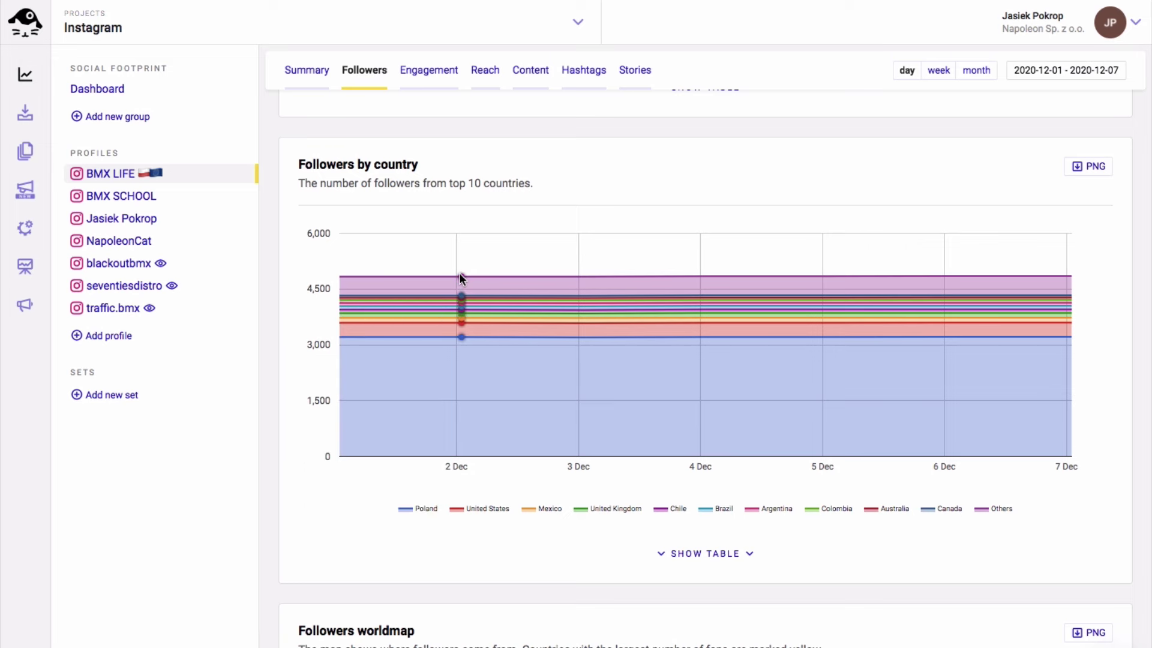
{"action": "scroll", "coordinate": [460, 276], "scroll_direction": "down", "scroll_amount": 4}
{"action": "scroll", "coordinate": [460, 277], "scroll_direction": "down", "scroll_amount": 4}
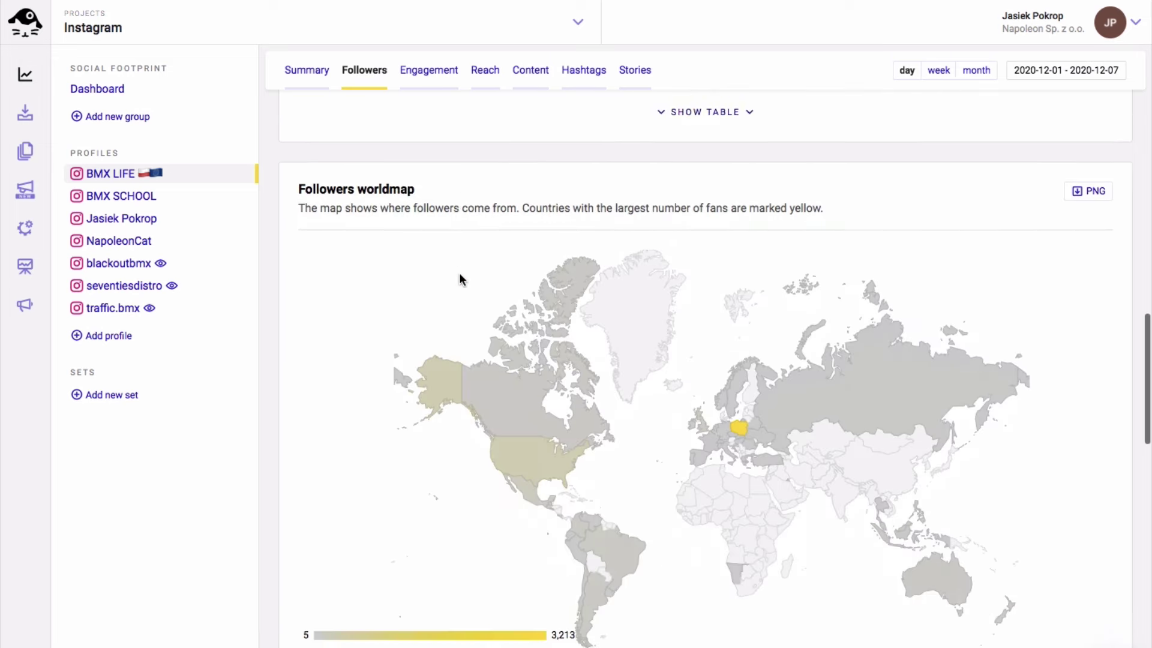
{"action": "scroll", "coordinate": [460, 279], "scroll_direction": "down", "scroll_amount": 8}
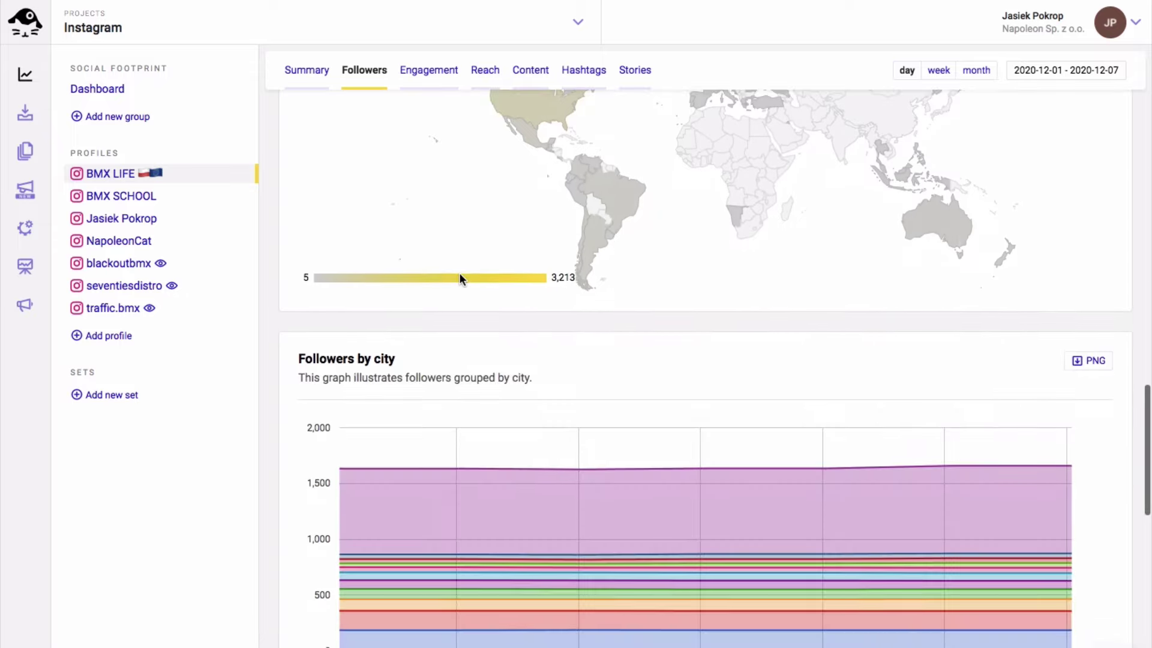
{"action": "scroll", "coordinate": [460, 279], "scroll_direction": "down", "scroll_amount": 6}
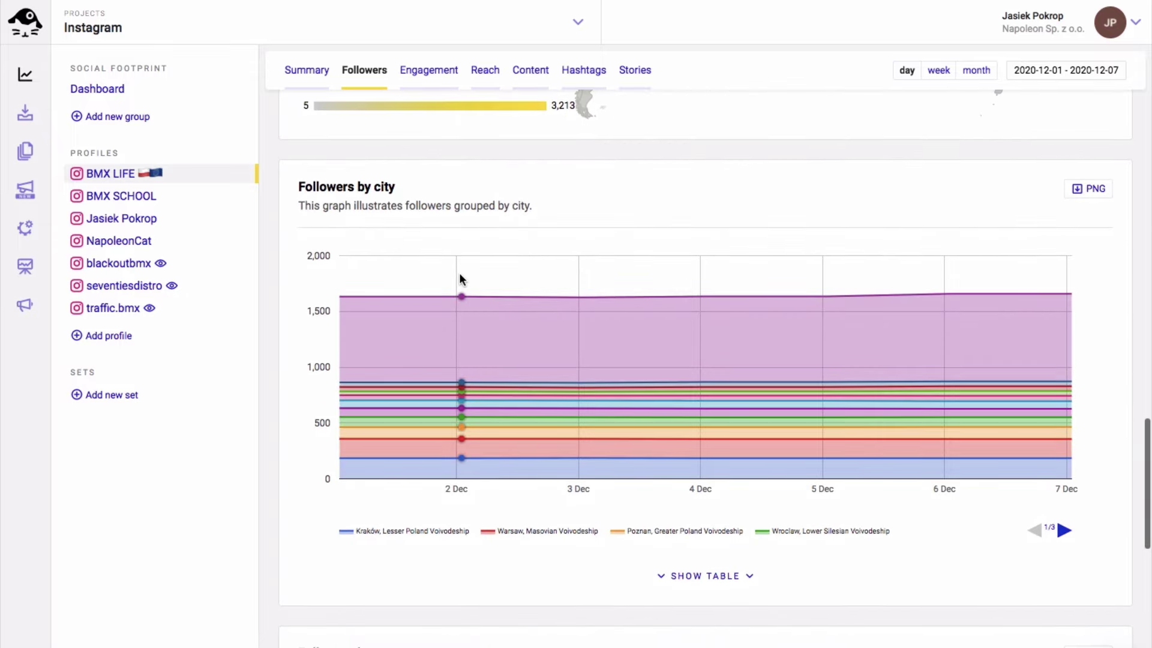
{"action": "scroll", "coordinate": [460, 279], "scroll_direction": "down", "scroll_amount": 7}
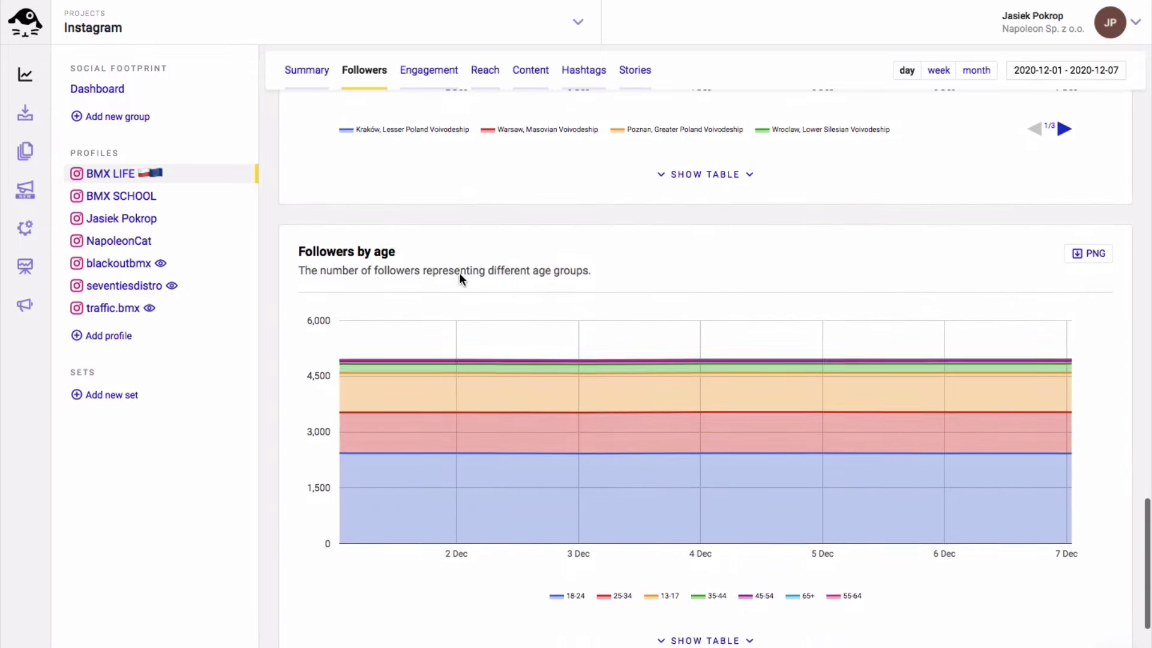
{"action": "scroll", "coordinate": [459, 279], "scroll_direction": "down", "scroll_amount": 1}
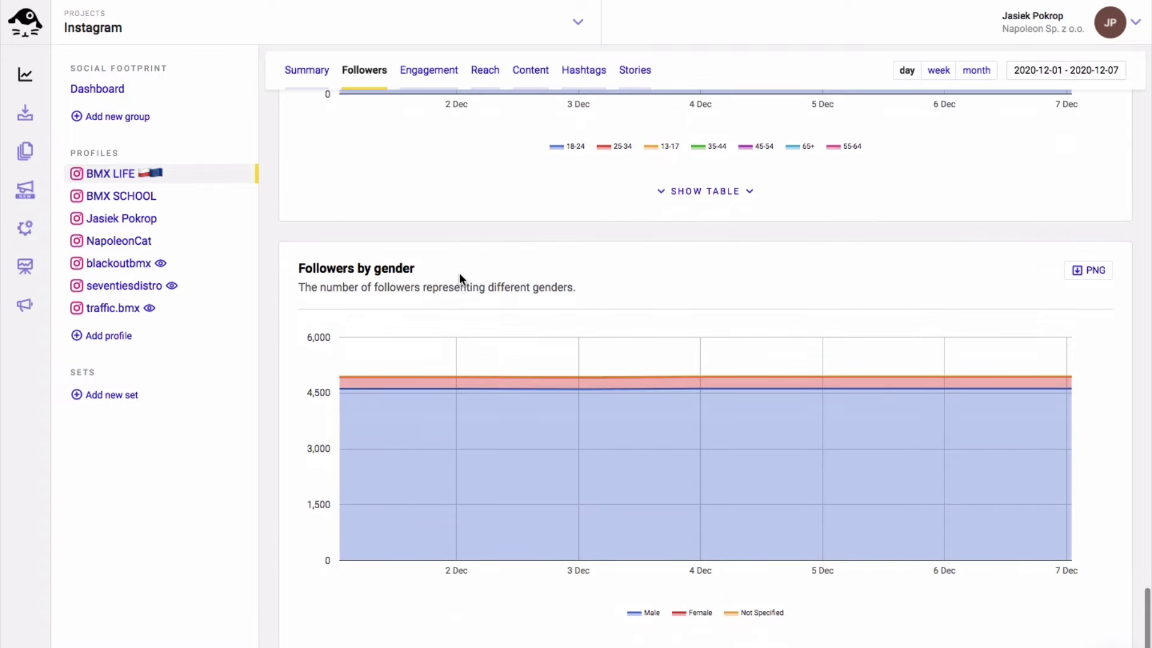
Scroll through BMX LIFE's Engagement statistics charts
{"action": "left_click", "coordinate": [438, 80]}
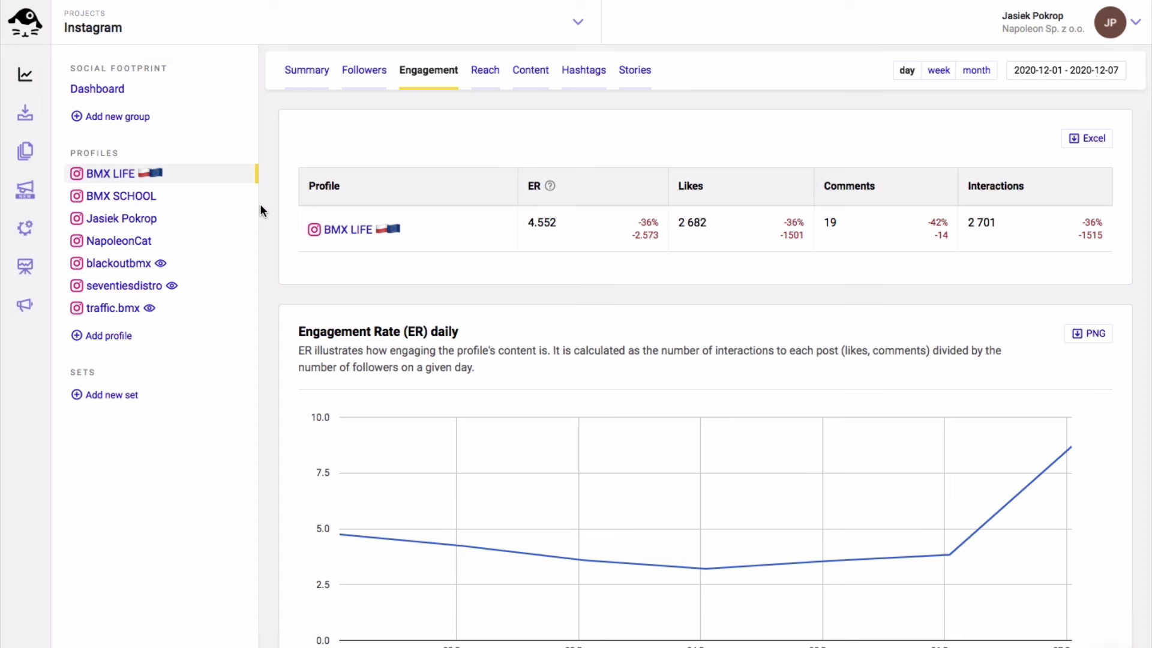
{"action": "scroll", "coordinate": [261, 210], "scroll_direction": "down", "scroll_amount": 8}
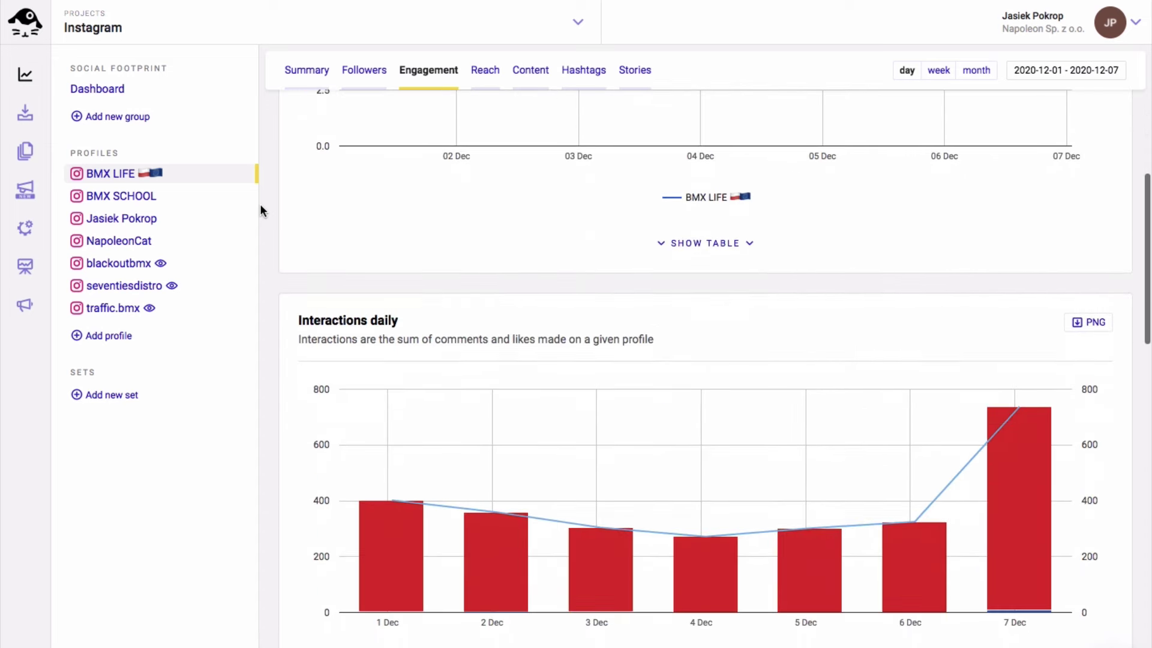
{"action": "scroll", "coordinate": [260, 205], "scroll_direction": "down", "scroll_amount": 3}
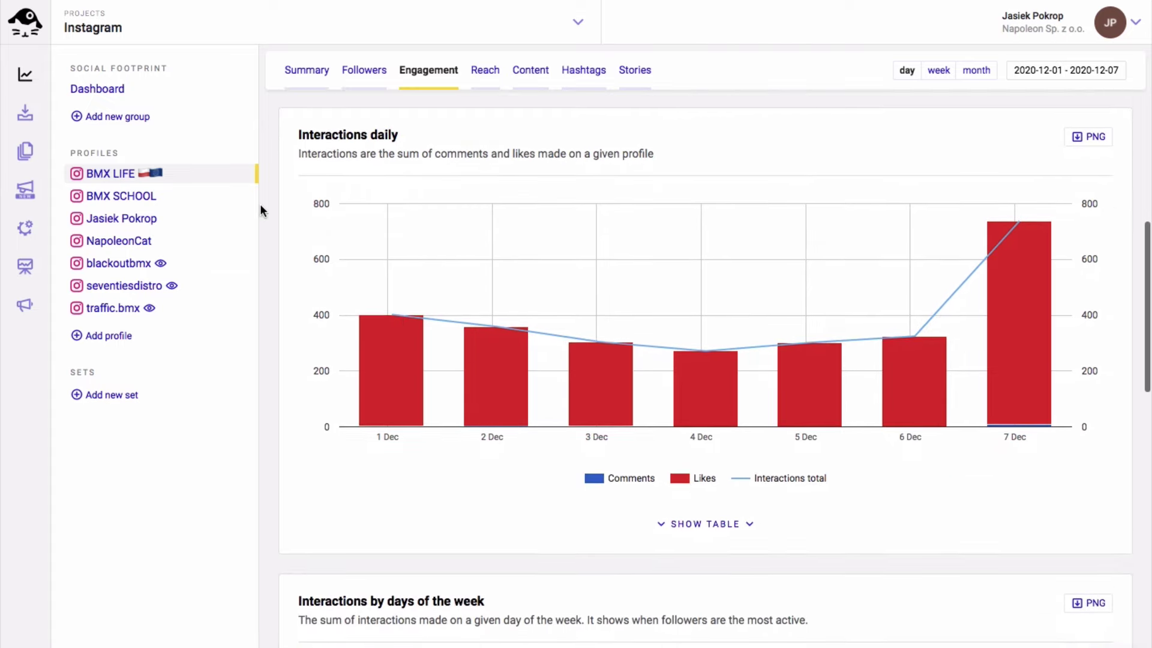
{"action": "scroll", "coordinate": [261, 205], "scroll_direction": "down", "scroll_amount": 8}
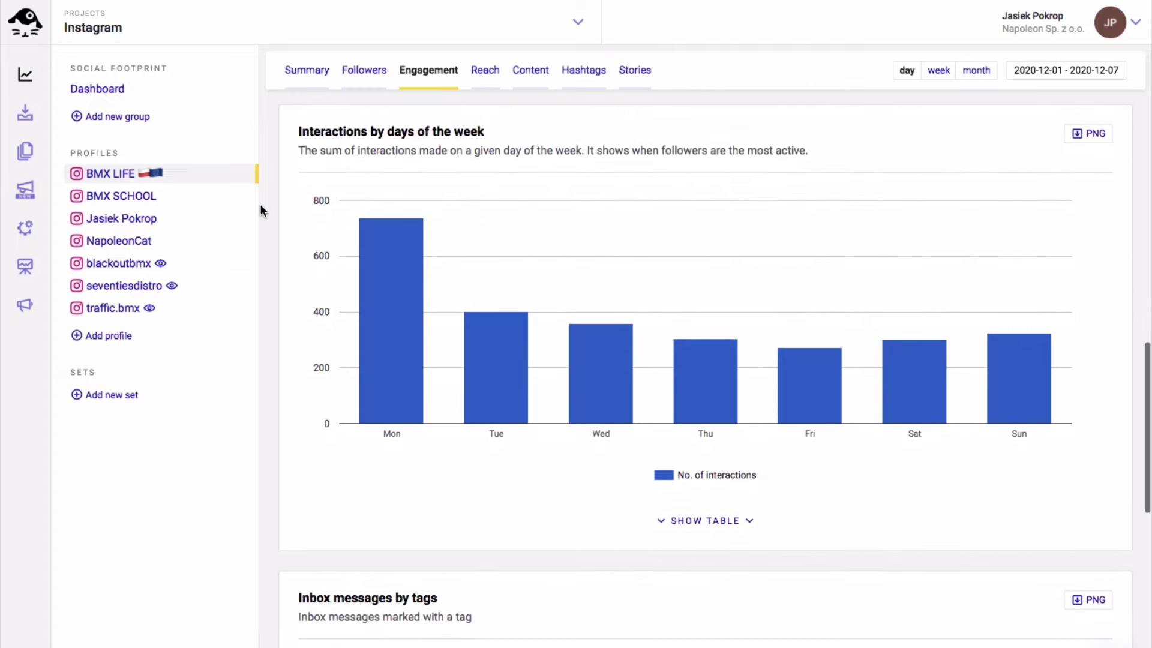
{"action": "scroll", "coordinate": [260, 206], "scroll_direction": "down", "scroll_amount": 12}
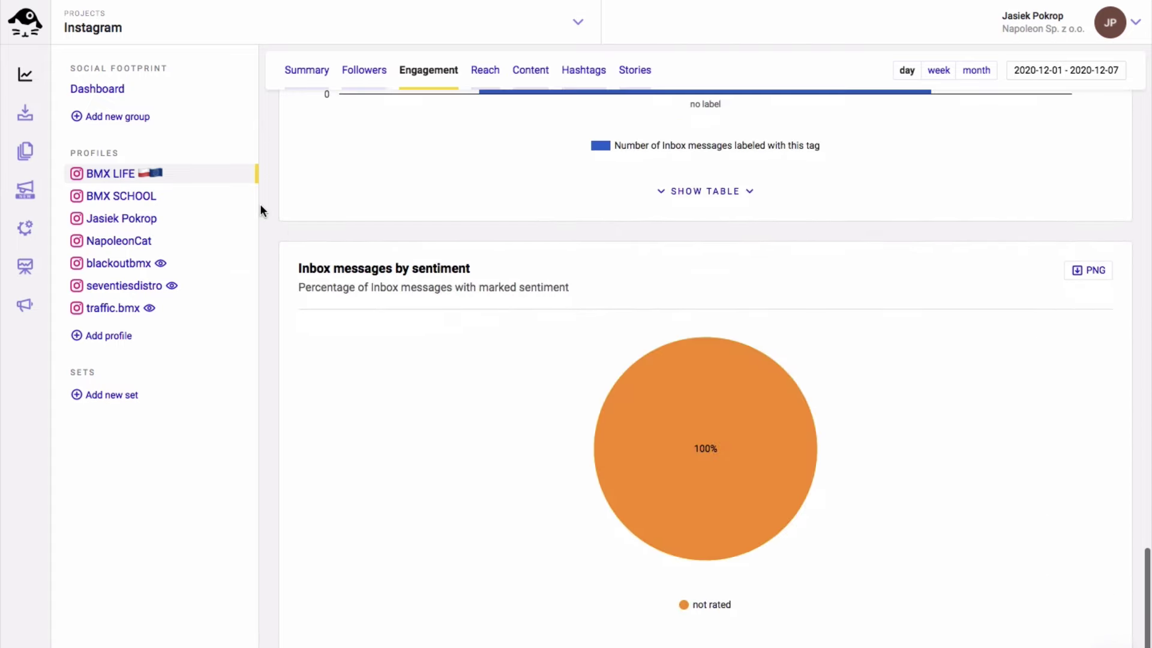
Review BMX LIFE's Reach statistics down to the daily Call-to-Action clicks chart
{"action": "left_click", "coordinate": [481, 75]}
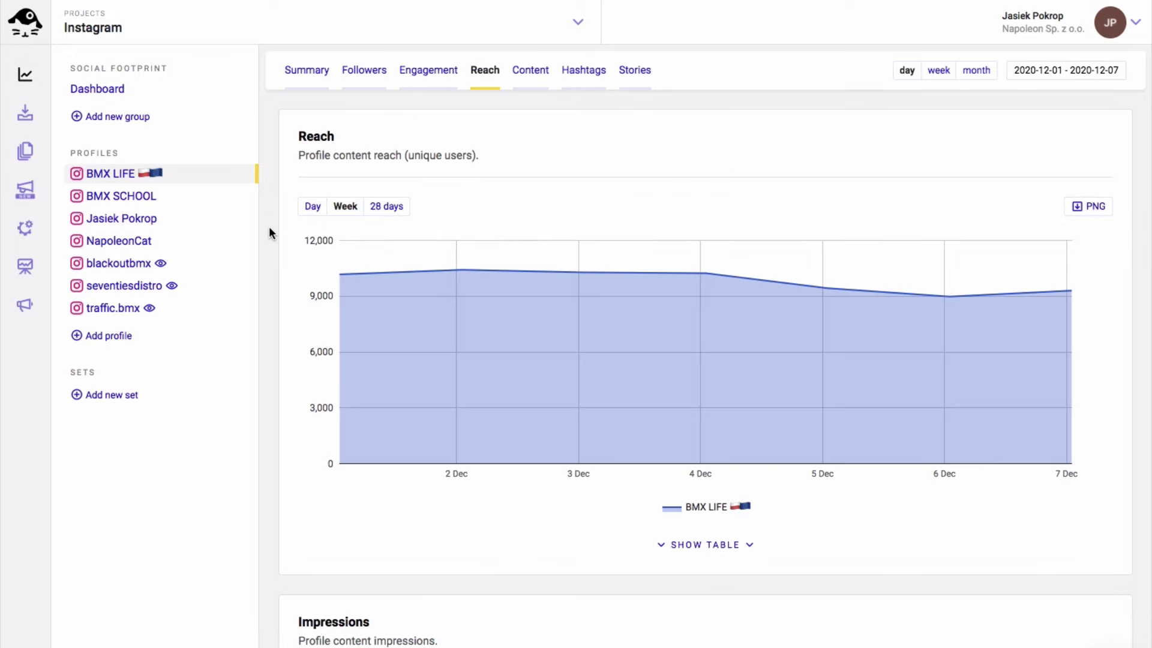
{"action": "scroll", "coordinate": [269, 233], "scroll_direction": "down", "scroll_amount": 7}
{"action": "scroll", "coordinate": [269, 228], "scroll_direction": "down", "scroll_amount": 1}
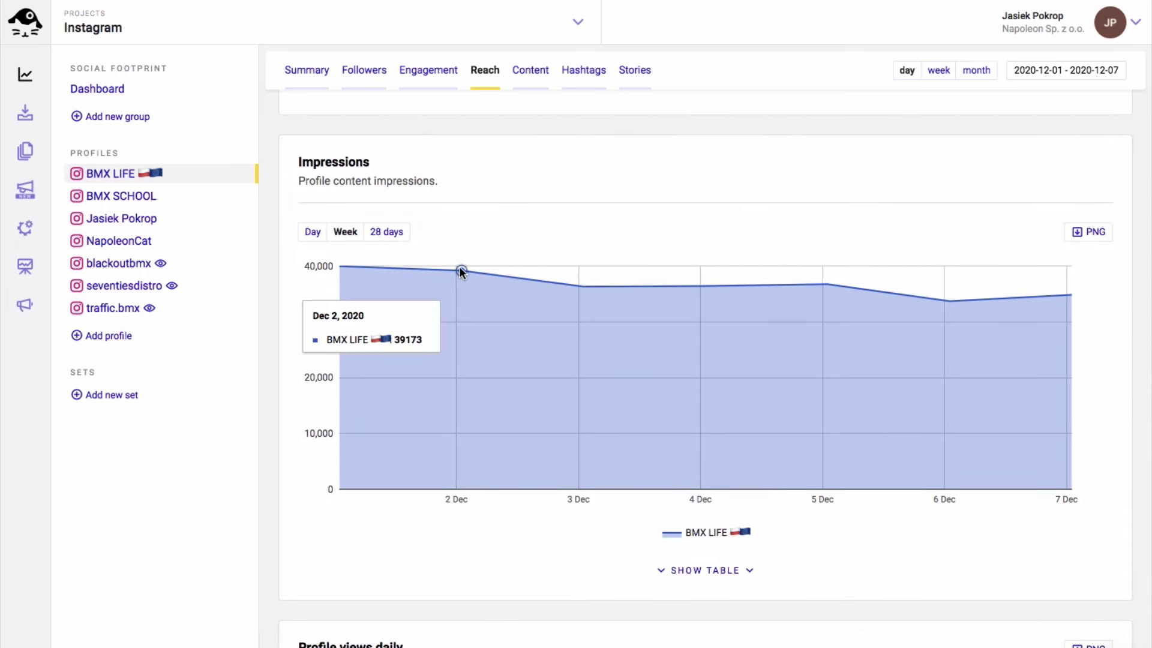
{"action": "scroll", "coordinate": [460, 268], "scroll_direction": "down", "scroll_amount": 4}
{"action": "scroll", "coordinate": [460, 269], "scroll_direction": "down", "scroll_amount": 5}
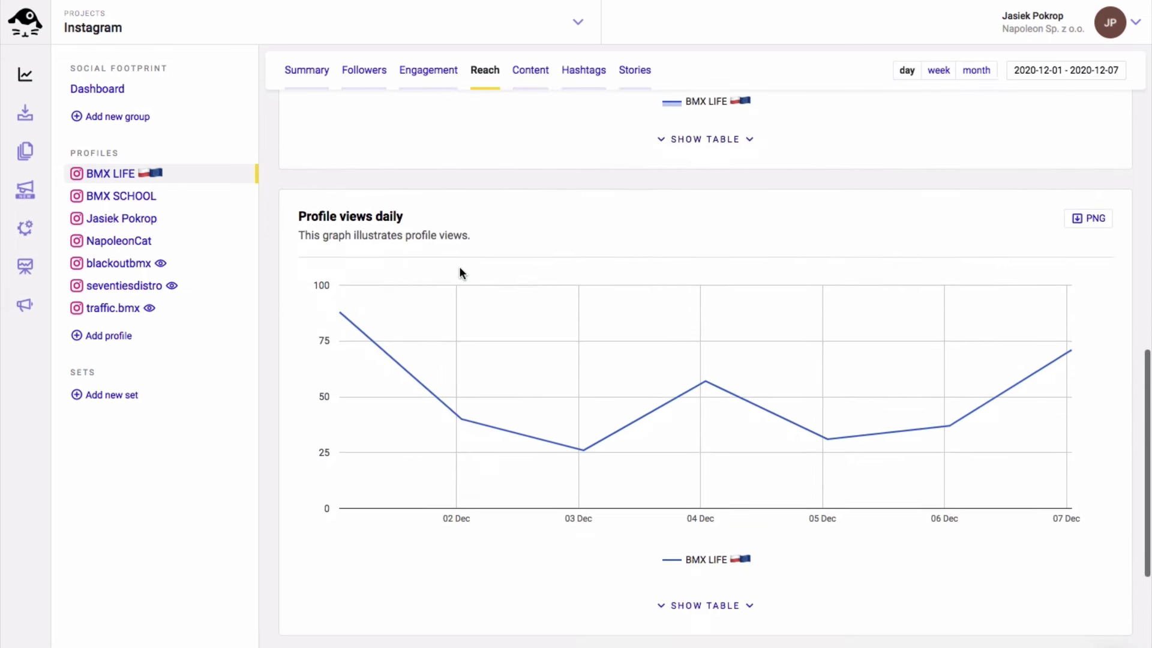
{"action": "scroll", "coordinate": [460, 270], "scroll_direction": "down", "scroll_amount": 5}
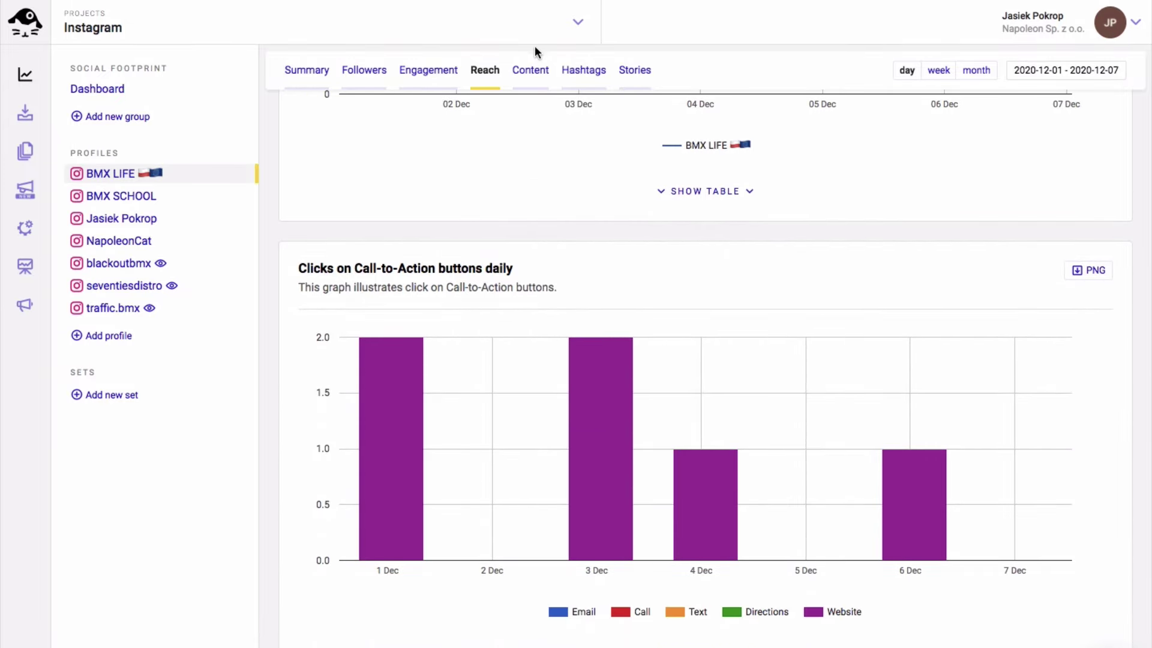
Browse BMX LIFE's Content statistics and sort Posts by engagement rate by ER, highest first
{"action": "left_click", "coordinate": [526, 83]}
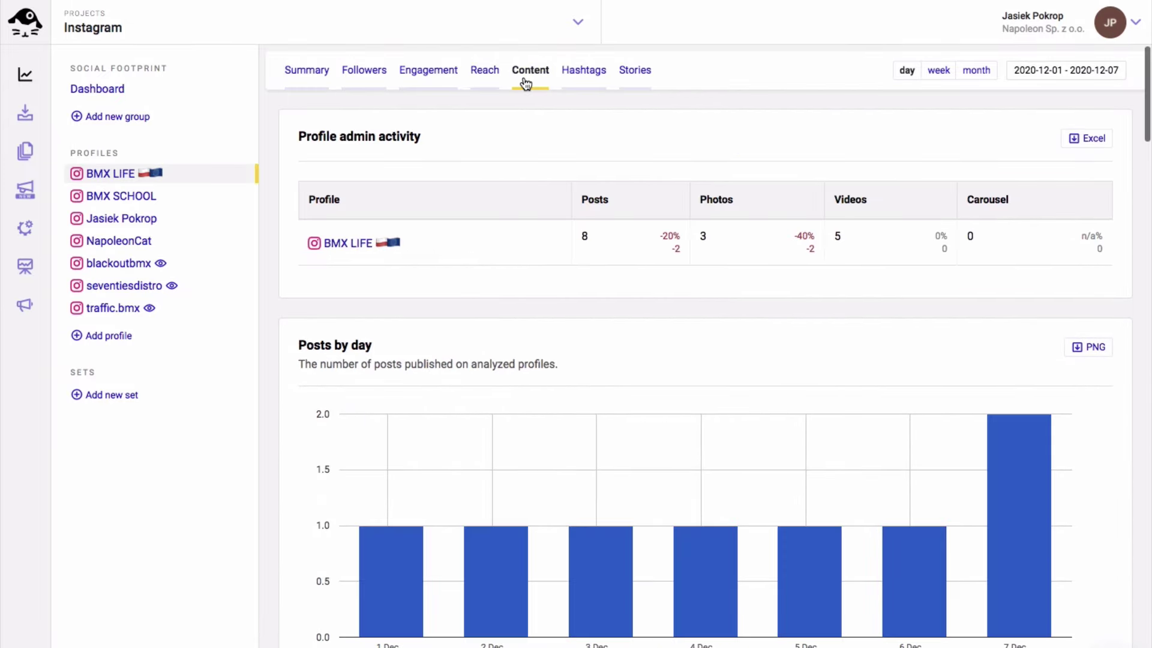
{"action": "scroll", "coordinate": [285, 282], "scroll_direction": "down", "scroll_amount": 8}
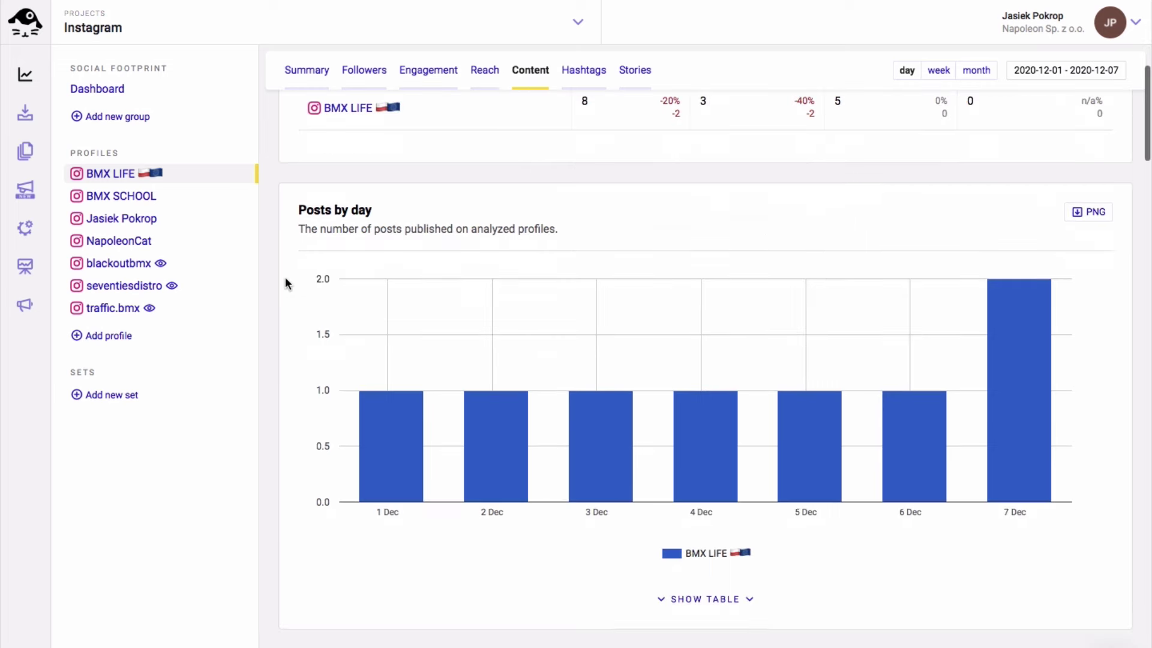
{"action": "scroll", "coordinate": [285, 283], "scroll_direction": "down", "scroll_amount": 6}
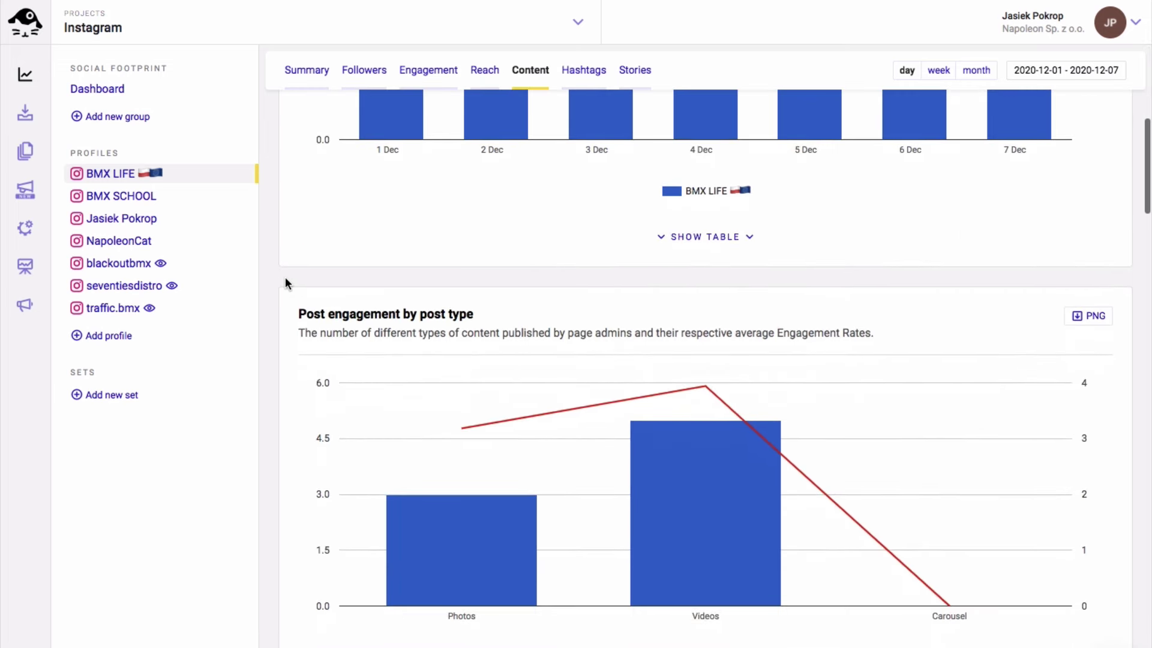
{"action": "scroll", "coordinate": [286, 282], "scroll_direction": "down", "scroll_amount": 12}
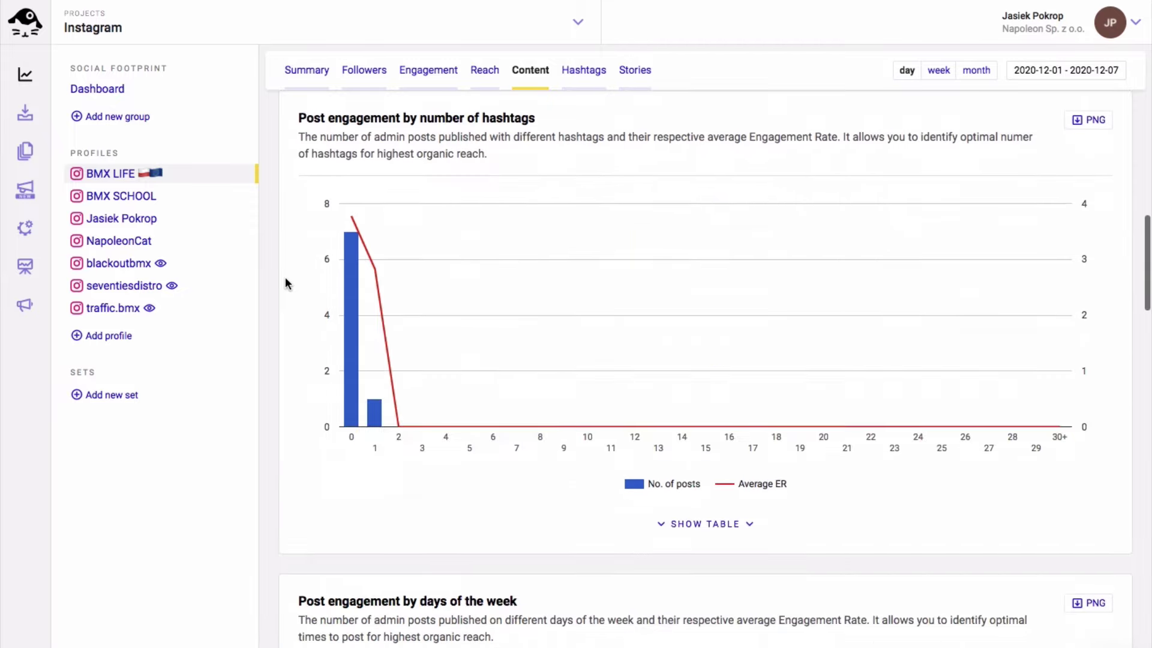
{"action": "scroll", "coordinate": [286, 282], "scroll_direction": "up", "scroll_amount": 1}
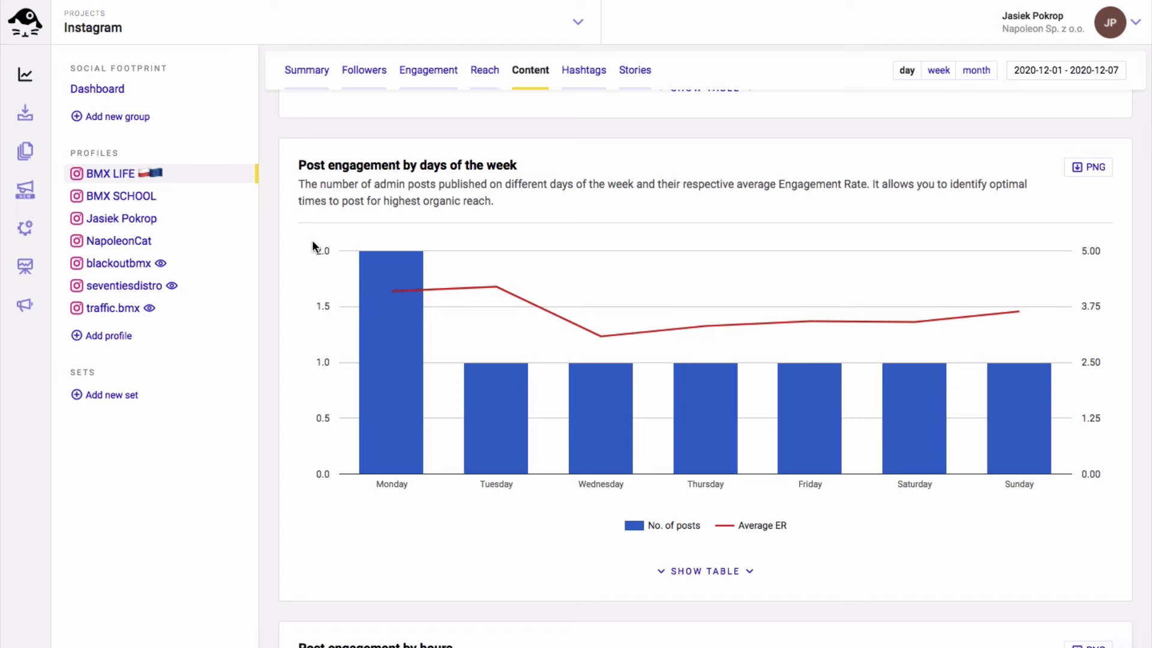
{"action": "scroll", "coordinate": [312, 245], "scroll_direction": "down", "scroll_amount": 6}
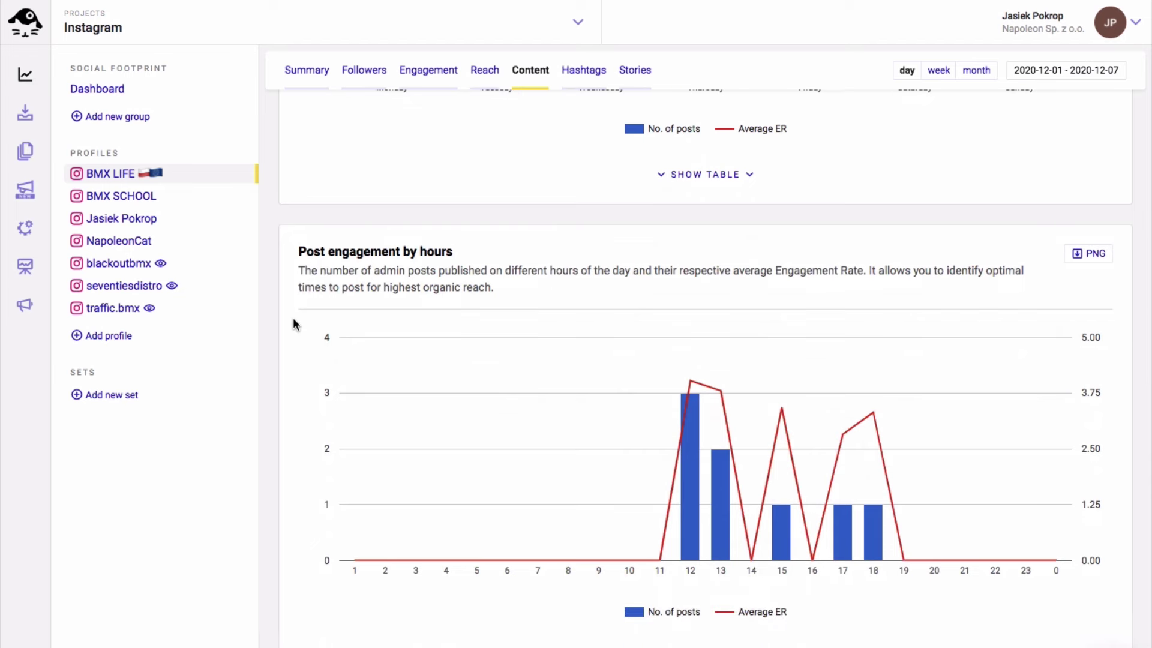
{"action": "scroll", "coordinate": [293, 319], "scroll_direction": "down", "scroll_amount": 3}
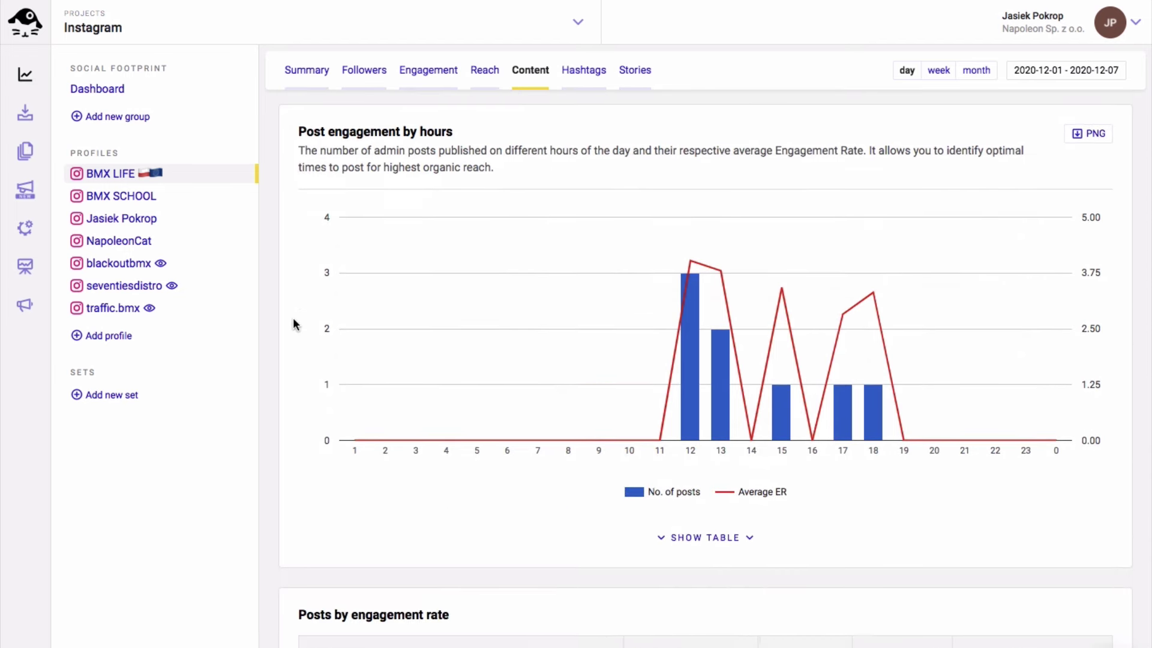
{"action": "scroll", "coordinate": [293, 321], "scroll_direction": "down", "scroll_amount": 7}
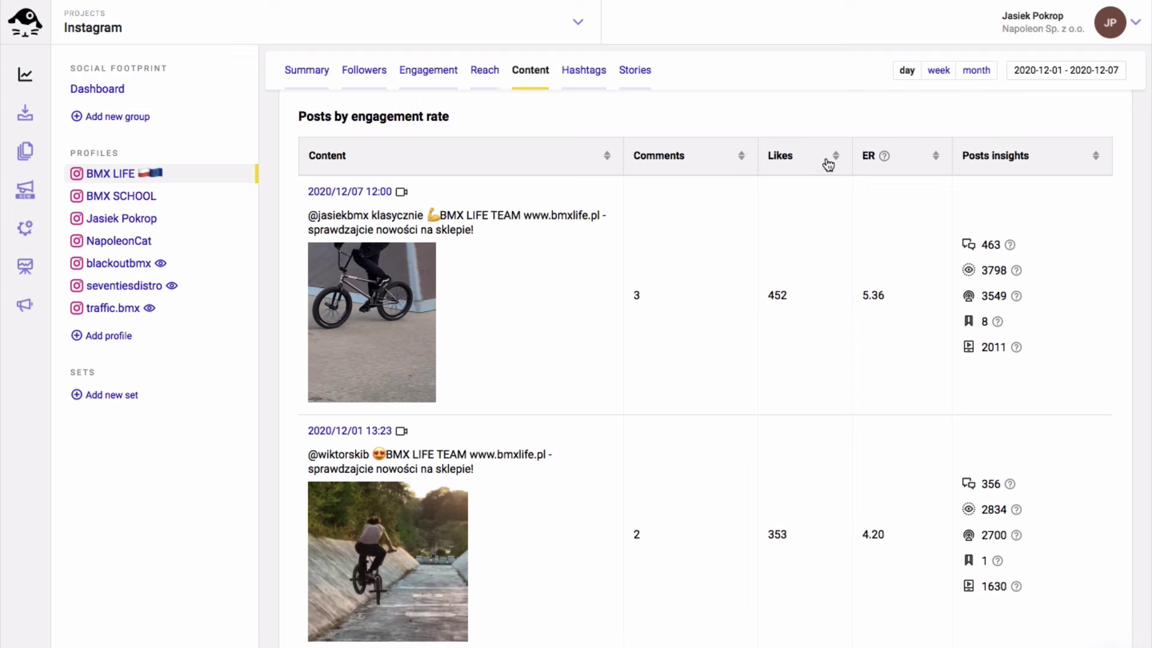
{"action": "left_click", "coordinate": [936, 157]}
{"action": "left_click", "coordinate": [937, 157]}
Show BMX SCHOOL's Hashtags statistics and scroll to the hashtag table below the cloud
{"action": "left_click", "coordinate": [571, 70]}
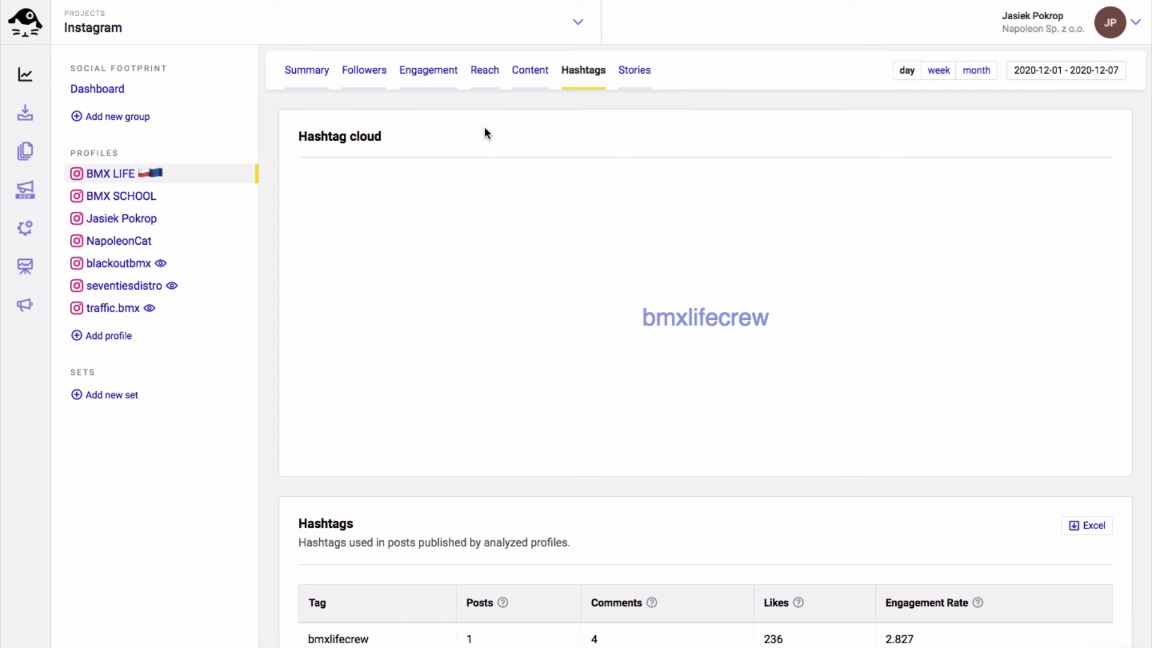
{"action": "left_click", "coordinate": [140, 196]}
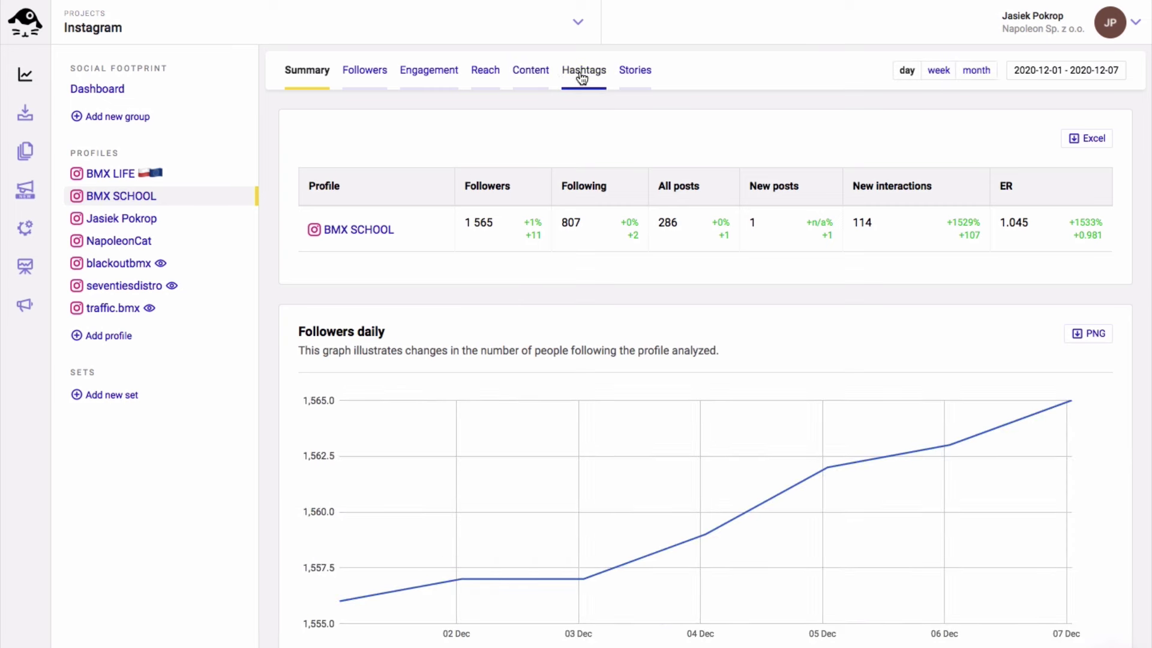
{"action": "left_click", "coordinate": [582, 72]}
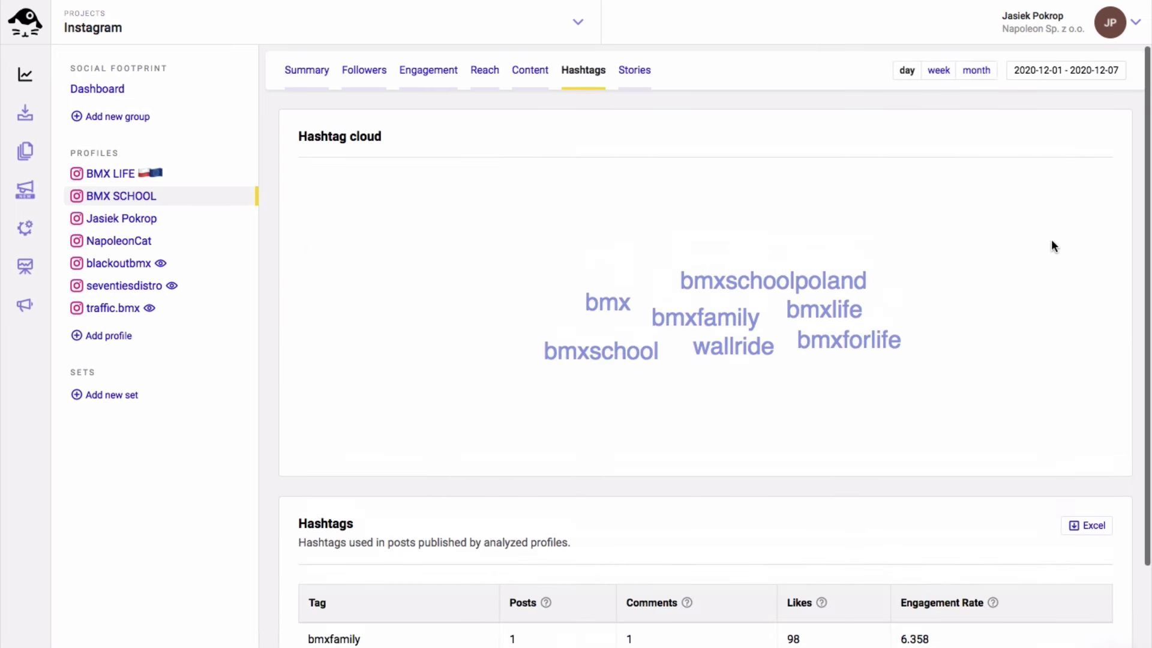
{"action": "scroll", "coordinate": [898, 319], "scroll_direction": "down", "scroll_amount": 3}
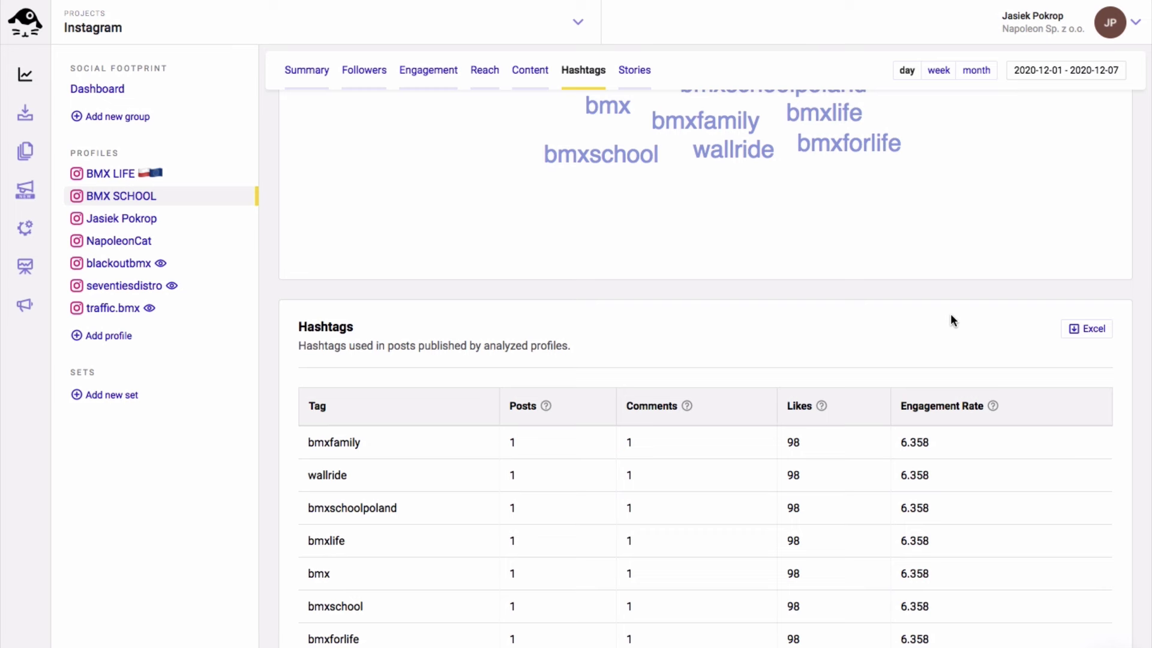
{"action": "scroll", "coordinate": [735, 298], "scroll_direction": "down", "scroll_amount": 1}
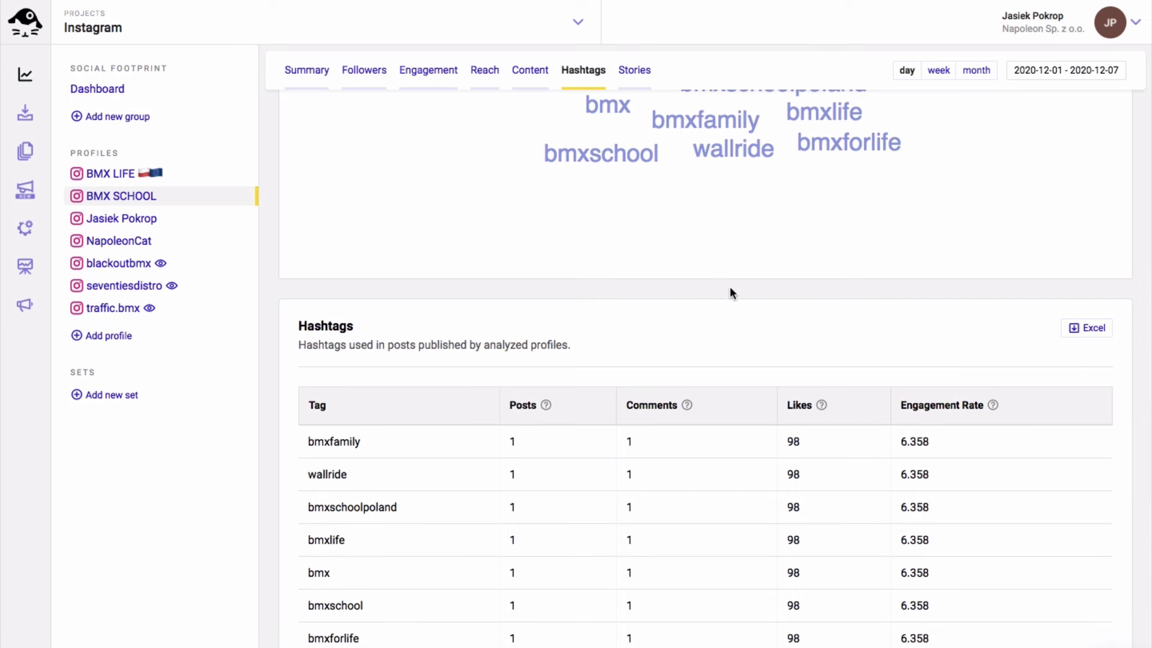
Load the next 10 BMX SCHOOL stories and sort them by tap backs, highest first
{"action": "left_click", "coordinate": [635, 75]}
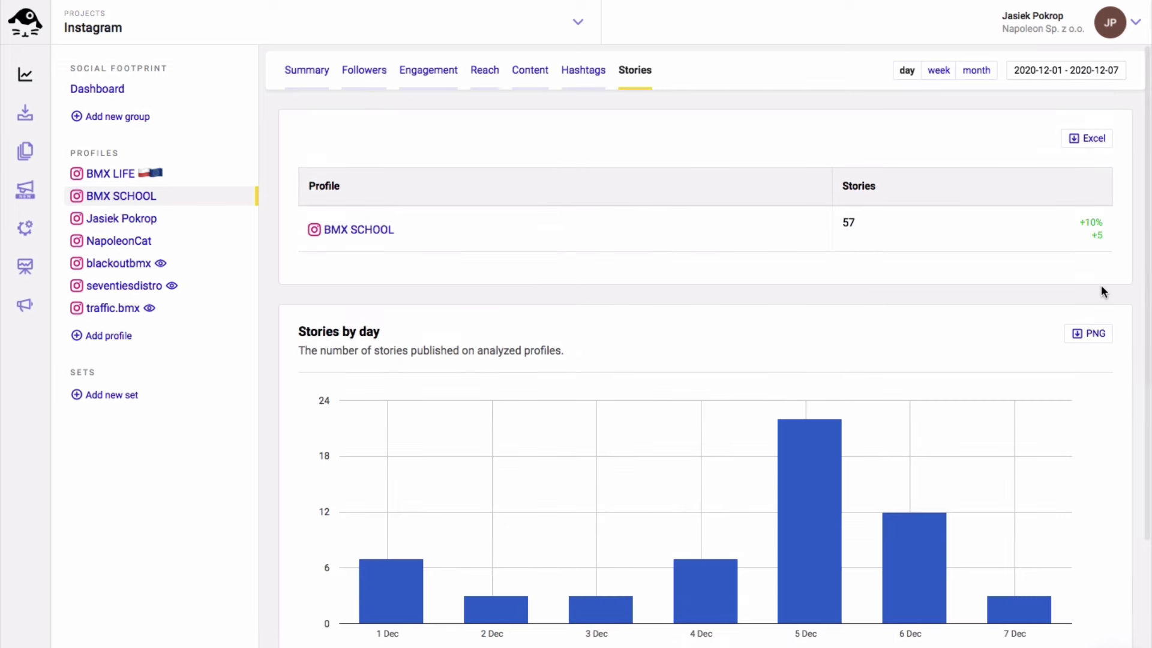
{"action": "scroll", "coordinate": [1102, 292], "scroll_direction": "down", "scroll_amount": 4}
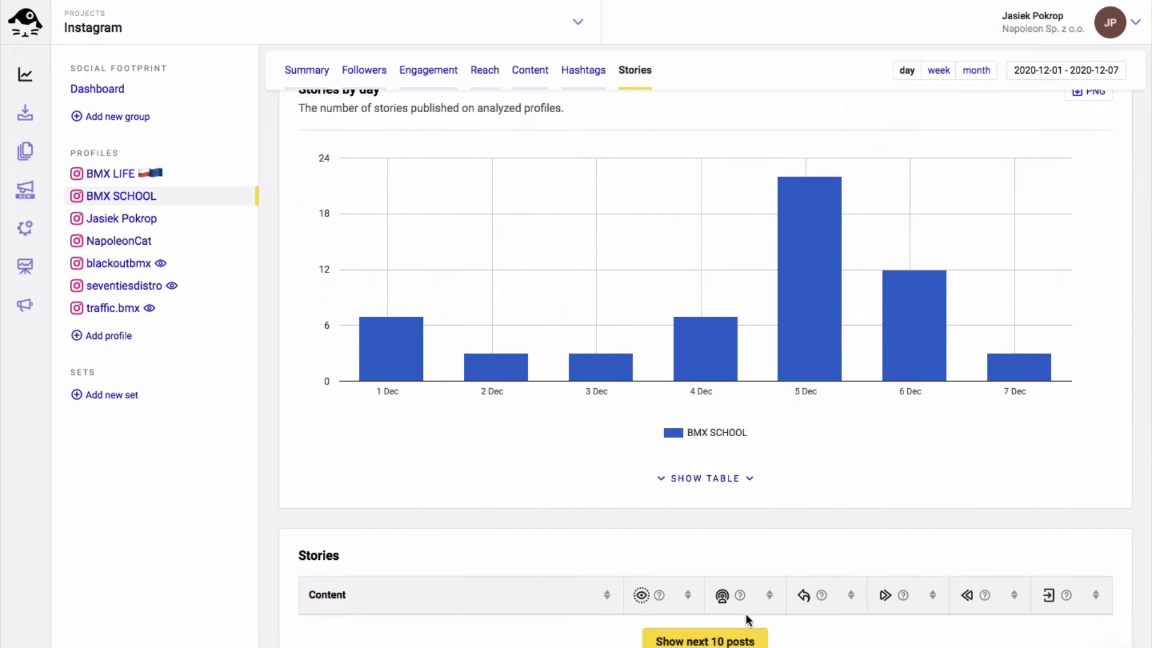
{"action": "left_click", "coordinate": [737, 639]}
{"action": "scroll", "coordinate": [989, 500], "scroll_direction": "down", "scroll_amount": 15}
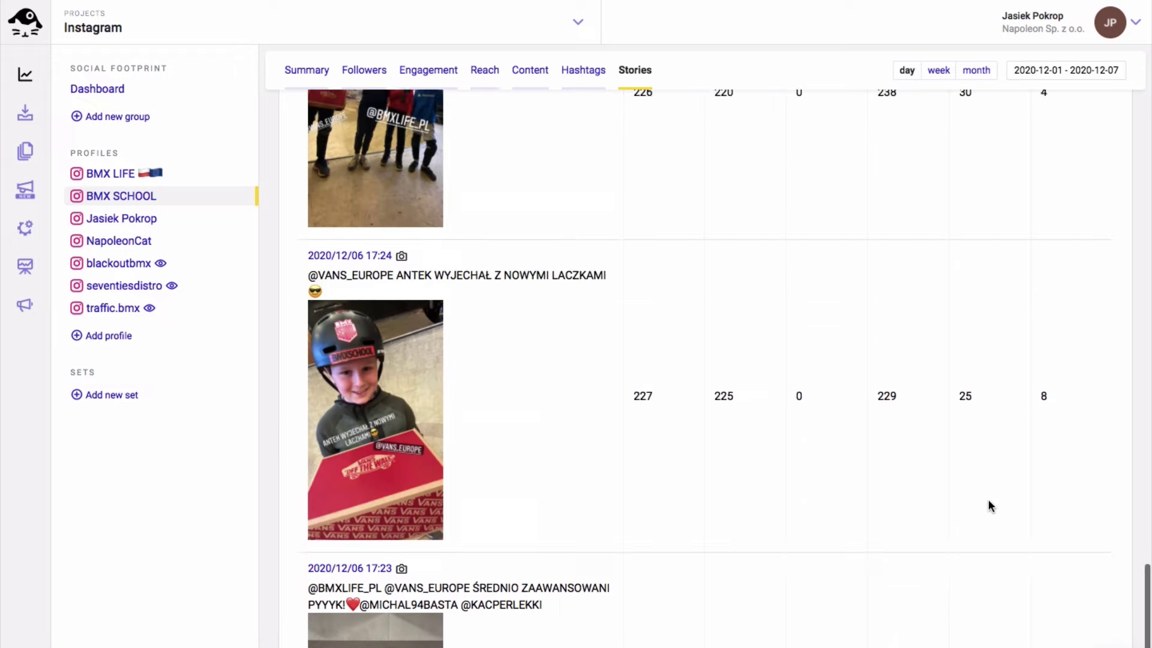
{"action": "scroll", "coordinate": [989, 501], "scroll_direction": "up", "scroll_amount": 12}
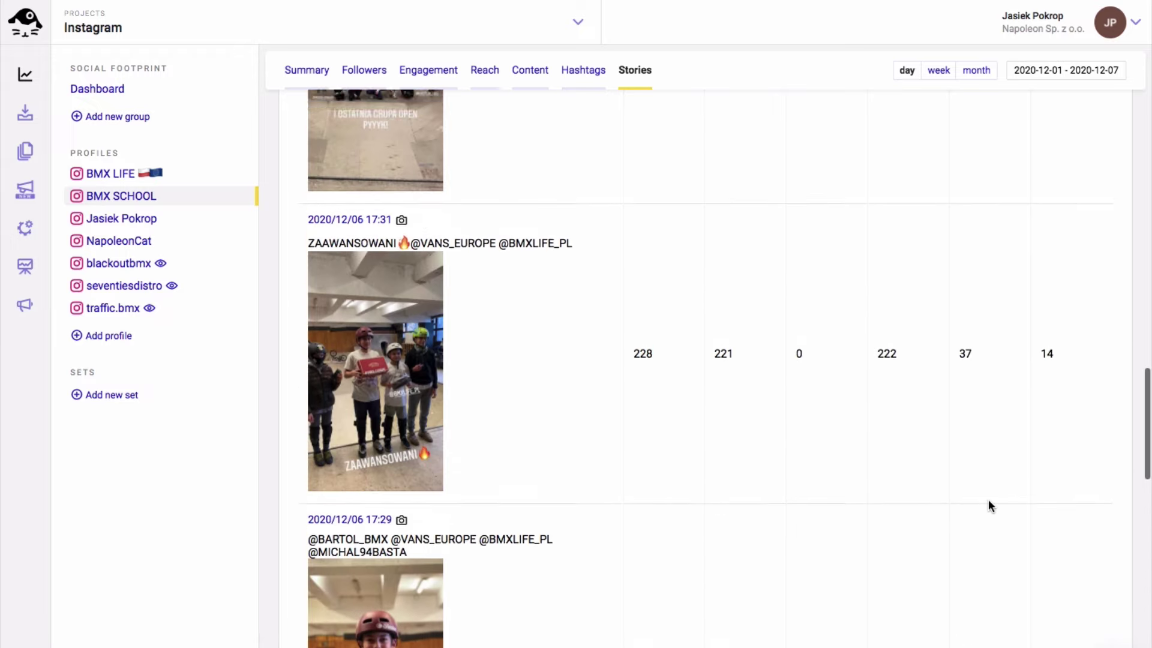
{"action": "scroll", "coordinate": [988, 501], "scroll_direction": "up", "scroll_amount": 6}
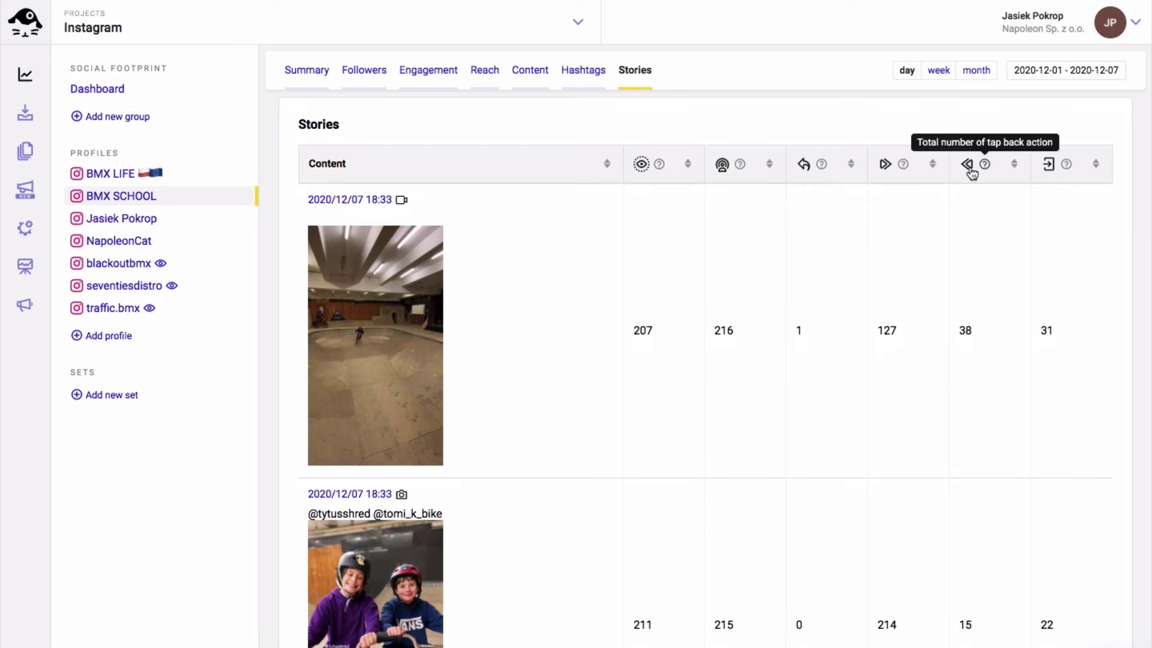
{"action": "left_click", "coordinate": [1014, 164]}
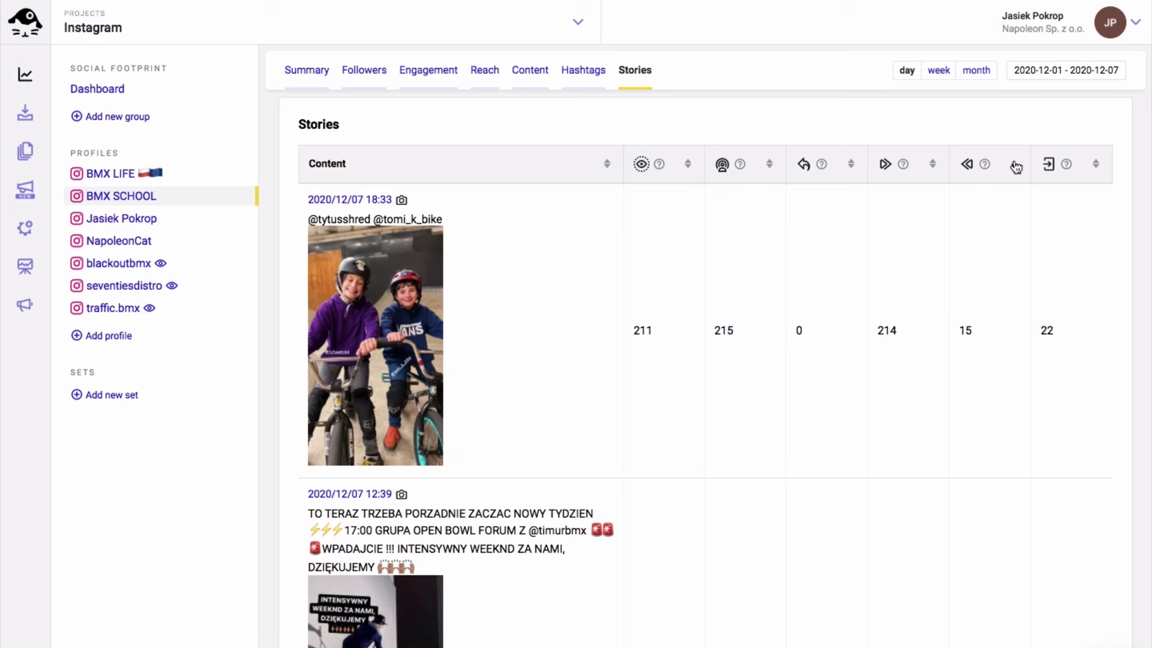
{"action": "left_click", "coordinate": [1016, 166]}
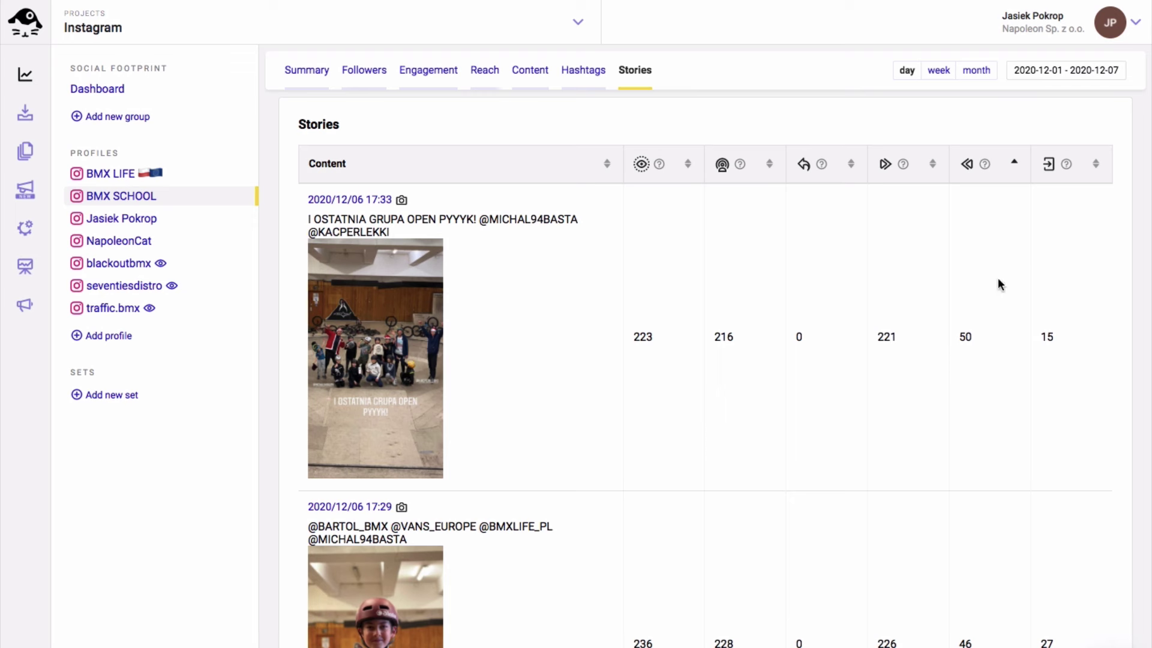
{"action": "scroll", "coordinate": [999, 277], "scroll_direction": "down", "scroll_amount": 1}
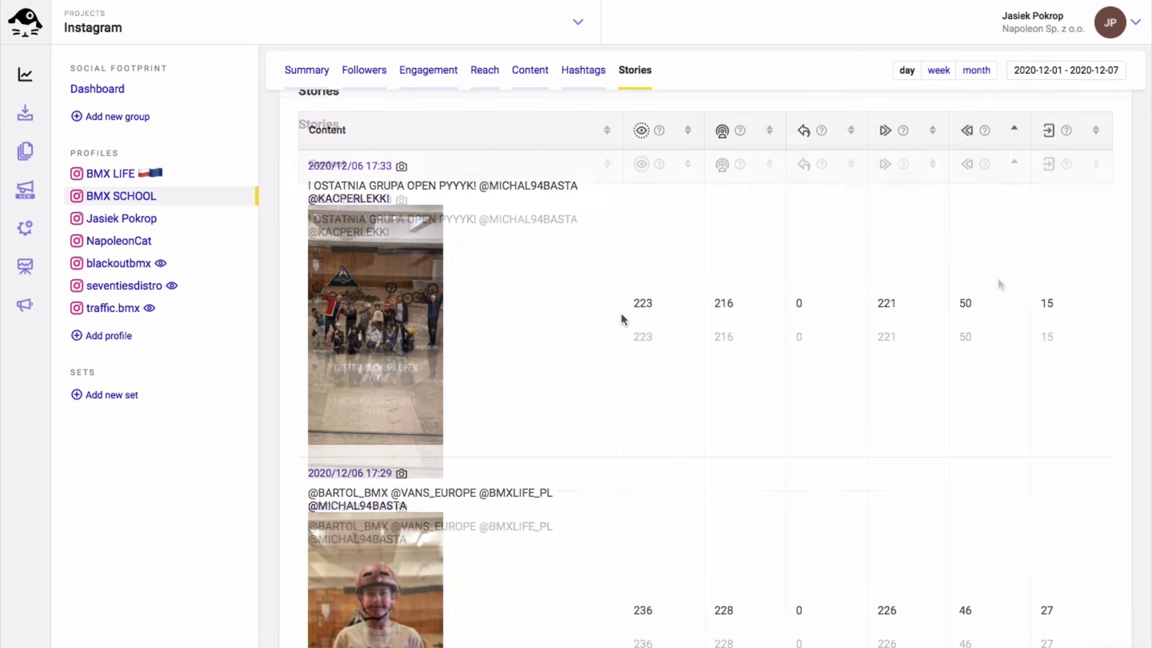
Open traffic.bmx's statistics and browse its Followers and Engagement charts
{"action": "left_click", "coordinate": [129, 309]}
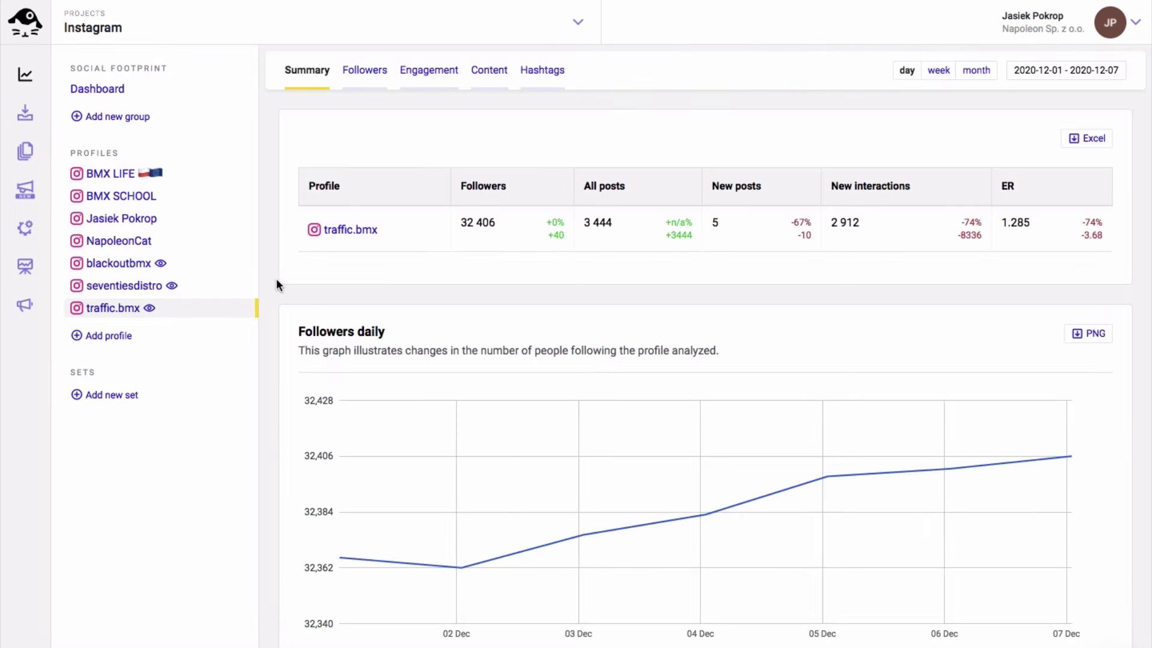
{"action": "scroll", "coordinate": [276, 282], "scroll_direction": "down", "scroll_amount": 2}
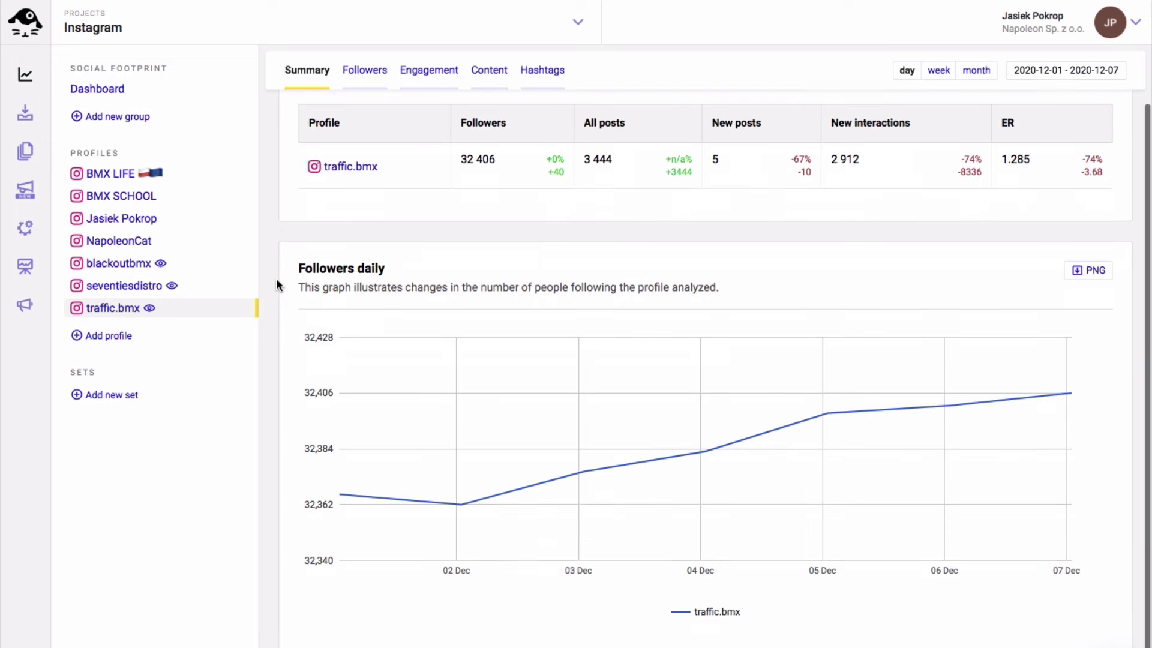
{"action": "scroll", "coordinate": [277, 276], "scroll_direction": "up", "scroll_amount": 2}
{"action": "left_click", "coordinate": [366, 73]}
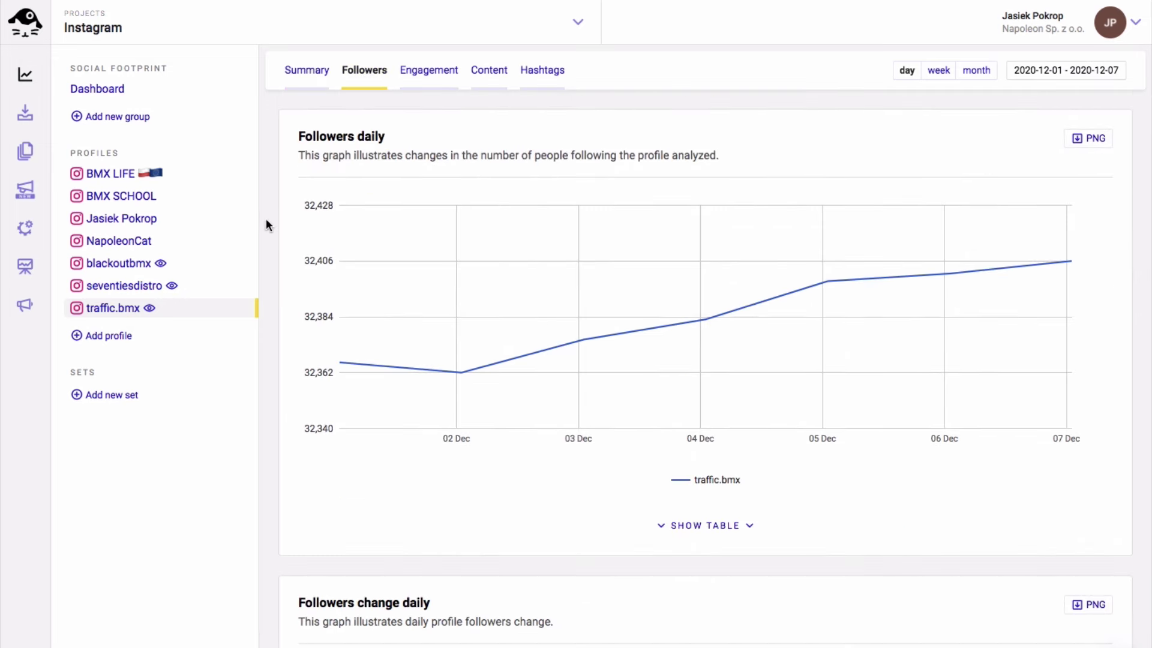
{"action": "scroll", "coordinate": [261, 237], "scroll_direction": "down", "scroll_amount": 6}
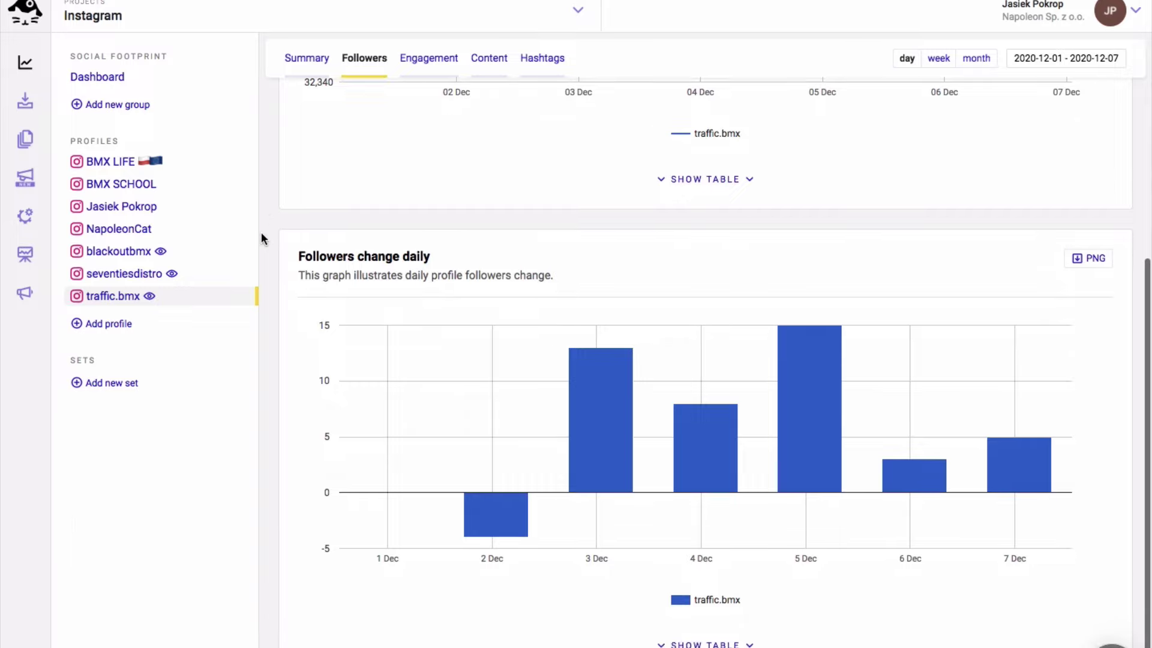
{"action": "scroll", "coordinate": [261, 237], "scroll_direction": "up", "scroll_amount": 6}
{"action": "left_click", "coordinate": [419, 70]}
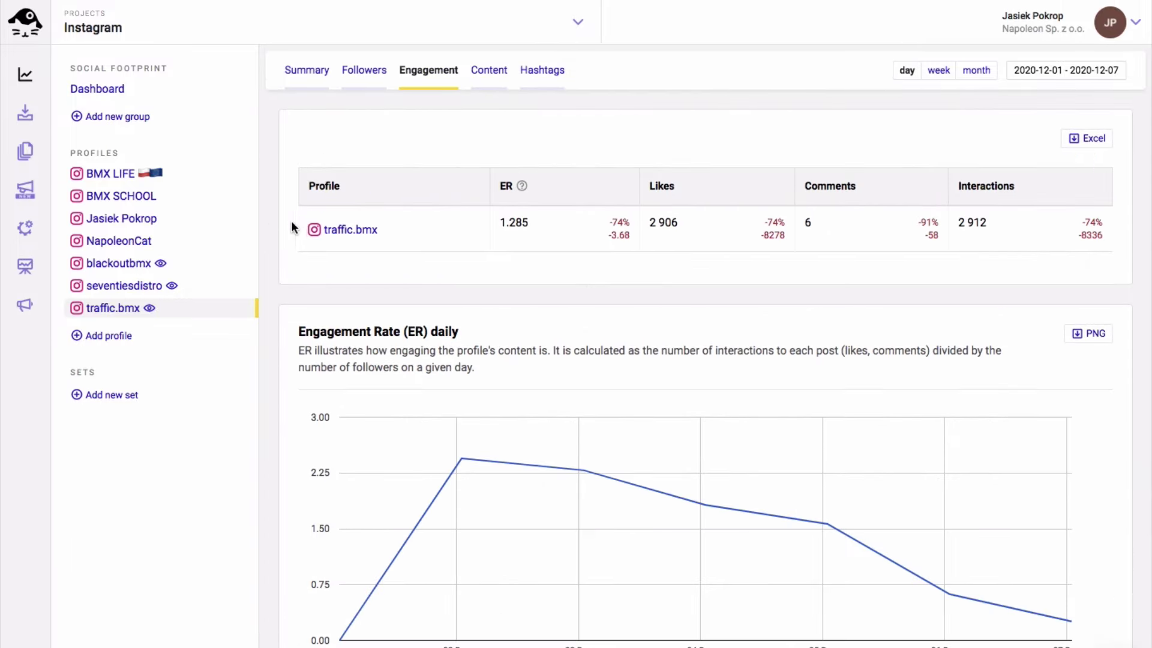
{"action": "scroll", "coordinate": [276, 259], "scroll_direction": "down", "scroll_amount": 15}
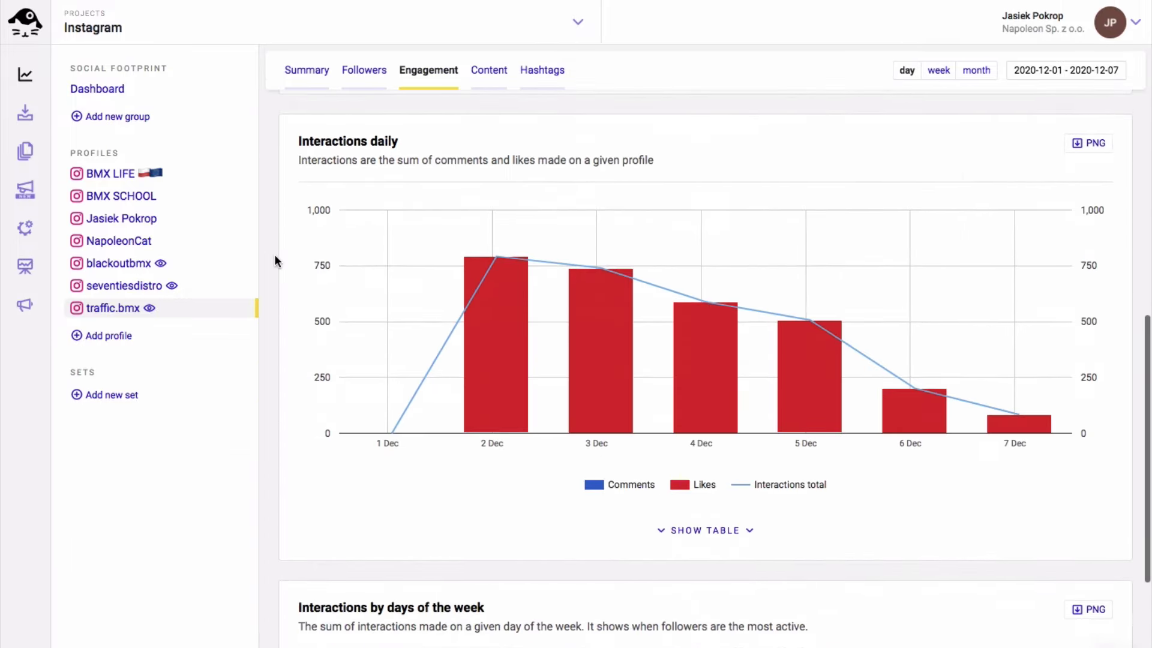
Sort traffic.bmx's Content posts by engagement rate, highest first
{"action": "left_click", "coordinate": [489, 71]}
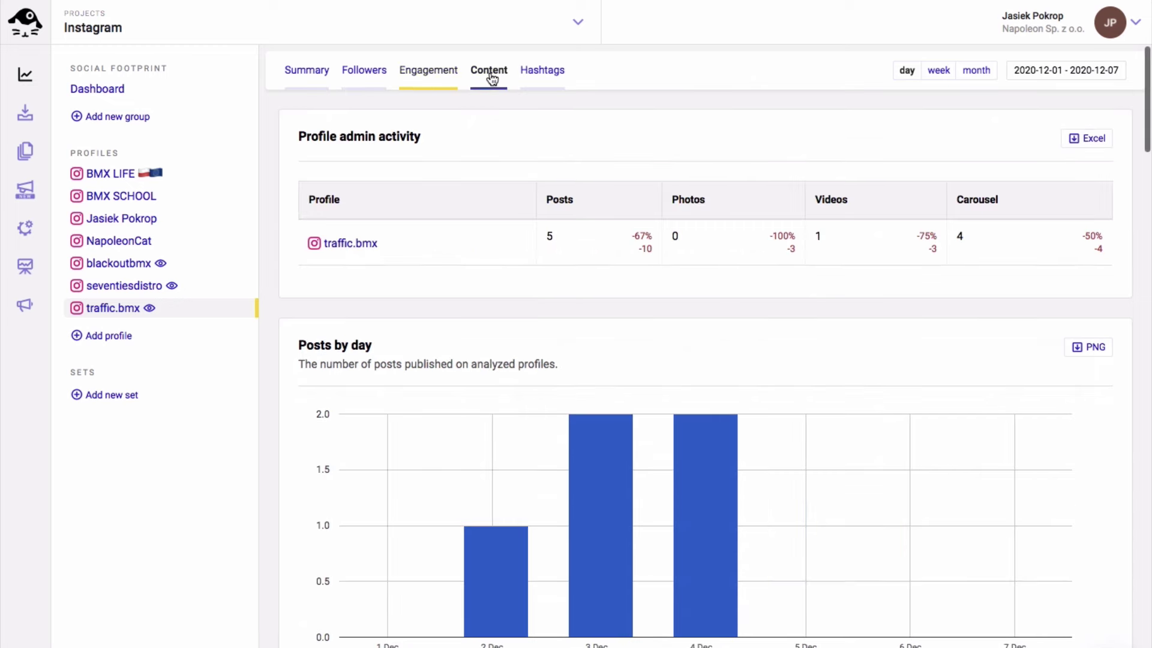
{"action": "scroll", "coordinate": [276, 299], "scroll_direction": "down", "scroll_amount": 8}
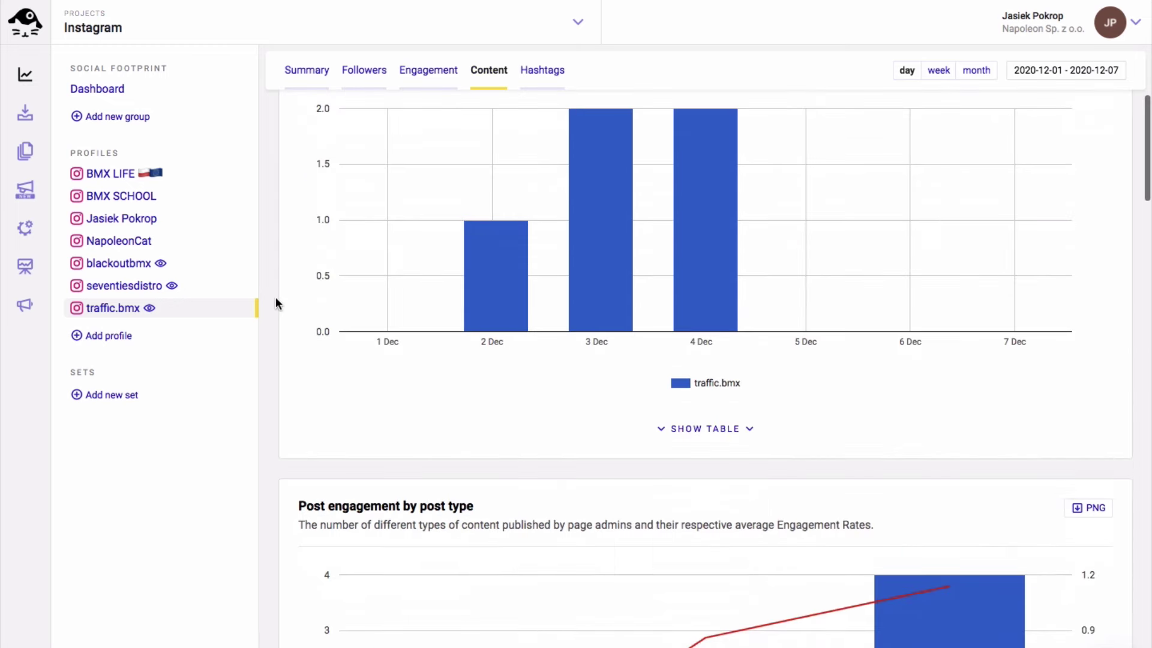
{"action": "scroll", "coordinate": [276, 303], "scroll_direction": "down", "scroll_amount": 1}
{"action": "scroll", "coordinate": [276, 300], "scroll_direction": "down", "scroll_amount": 13}
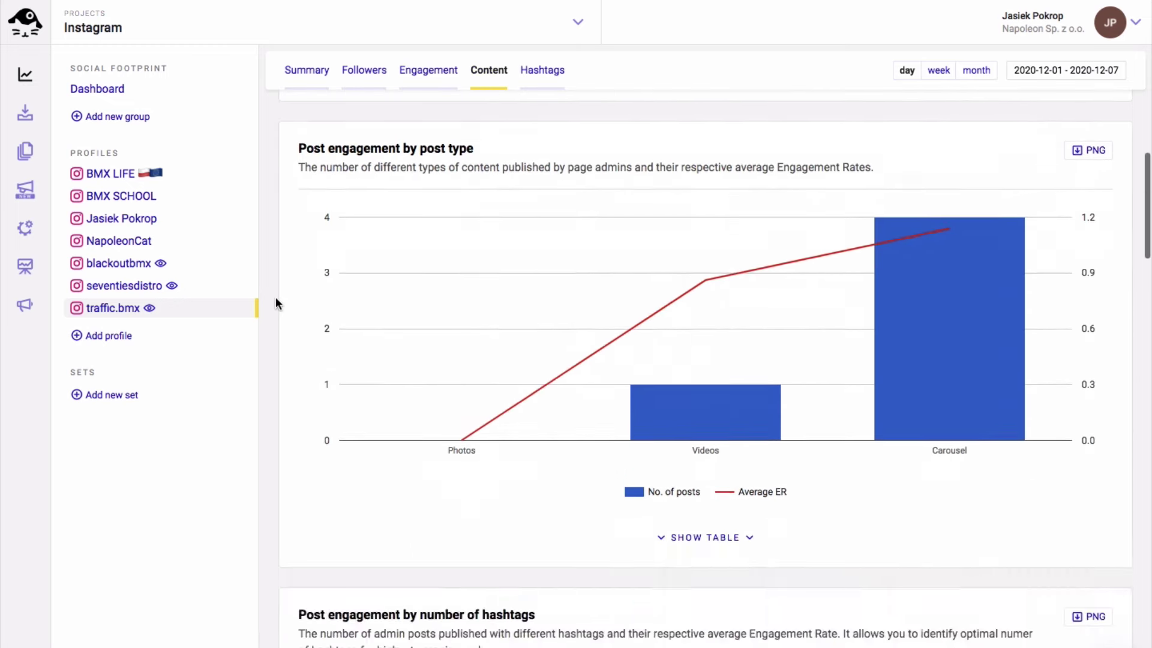
{"action": "scroll", "coordinate": [275, 296], "scroll_direction": "down", "scroll_amount": 4}
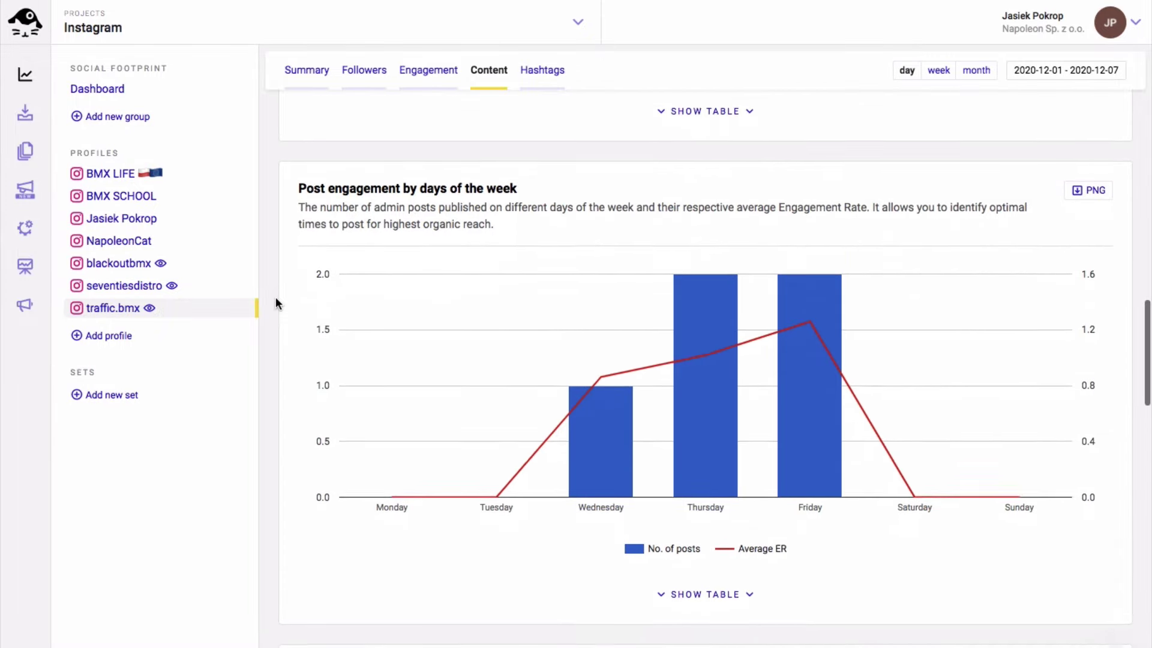
{"action": "scroll", "coordinate": [275, 296], "scroll_direction": "down", "scroll_amount": 7}
{"action": "scroll", "coordinate": [275, 299], "scroll_direction": "down", "scroll_amount": 5}
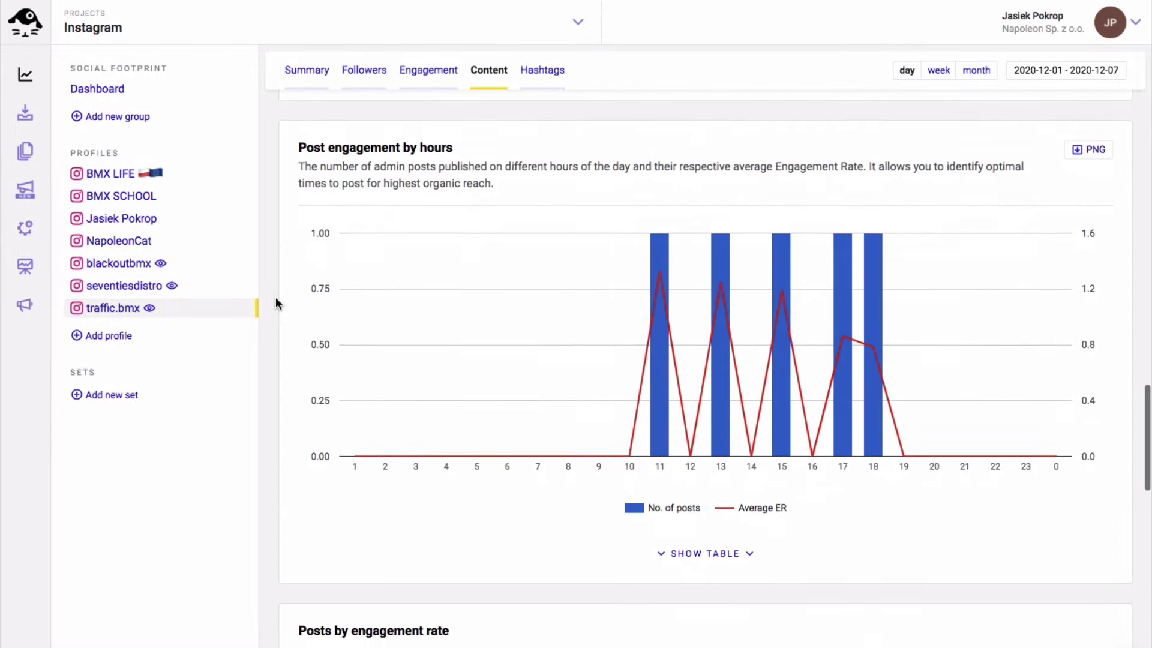
{"action": "scroll", "coordinate": [275, 297], "scroll_direction": "down", "scroll_amount": 5}
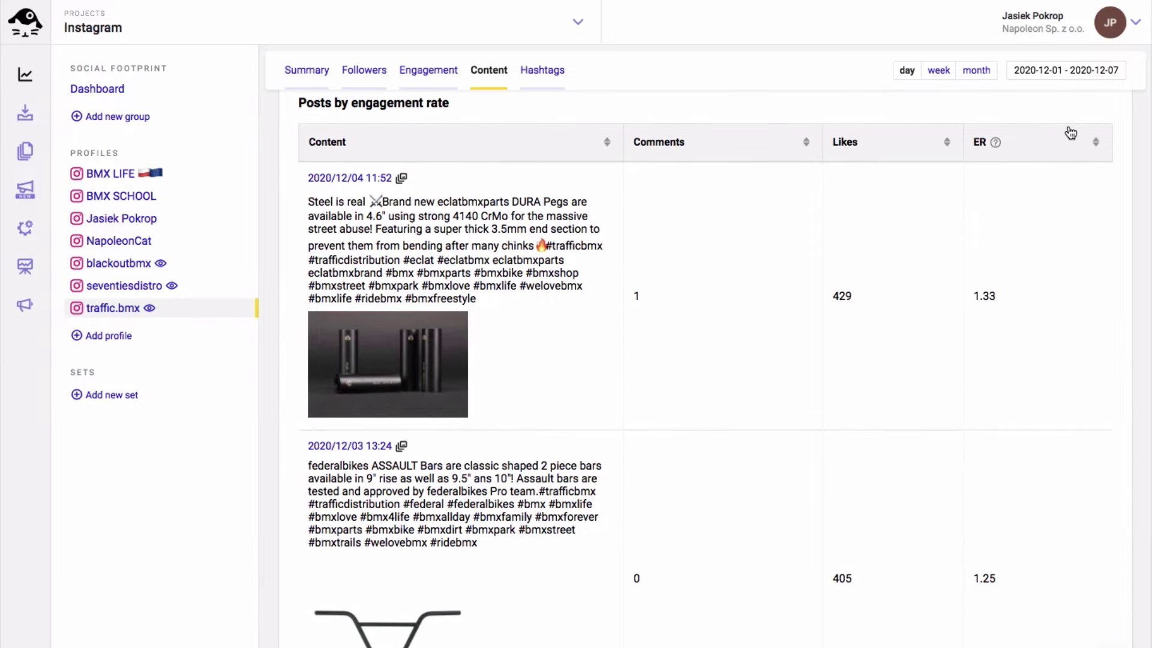
{"action": "left_click", "coordinate": [1097, 144]}
{"action": "left_click", "coordinate": [1099, 145]}
Scroll through traffic.bmx's hashtag cloud and Hashtags table, then return to the top
{"action": "left_click", "coordinate": [543, 86]}
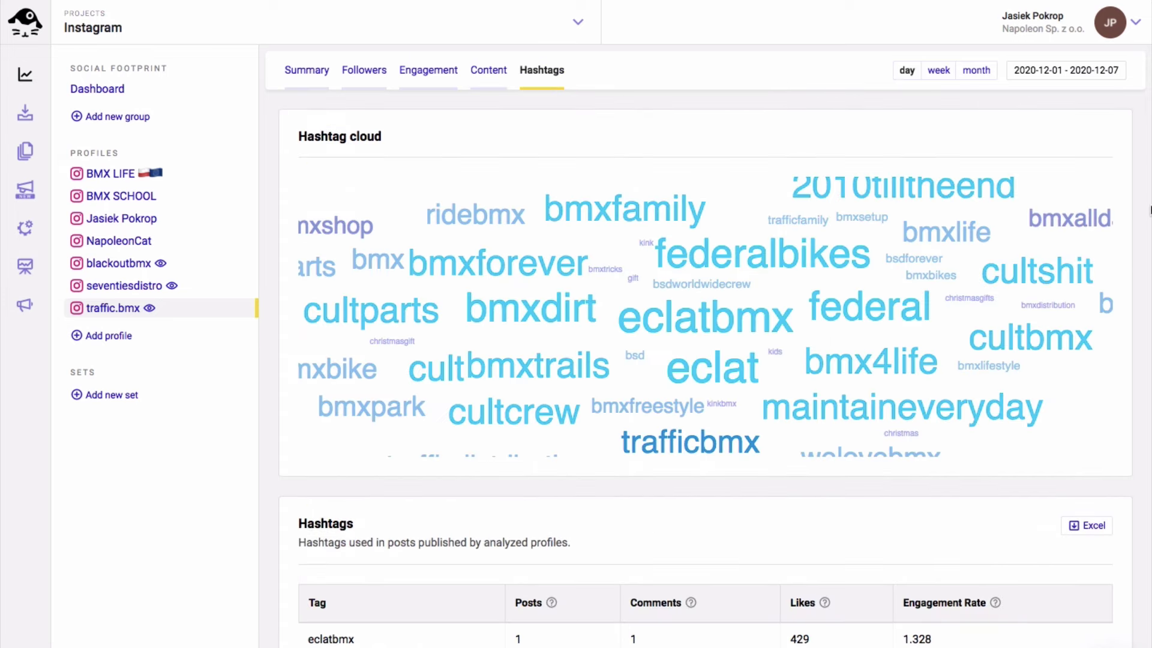
{"action": "scroll", "coordinate": [1151, 210], "scroll_direction": "down", "scroll_amount": 8}
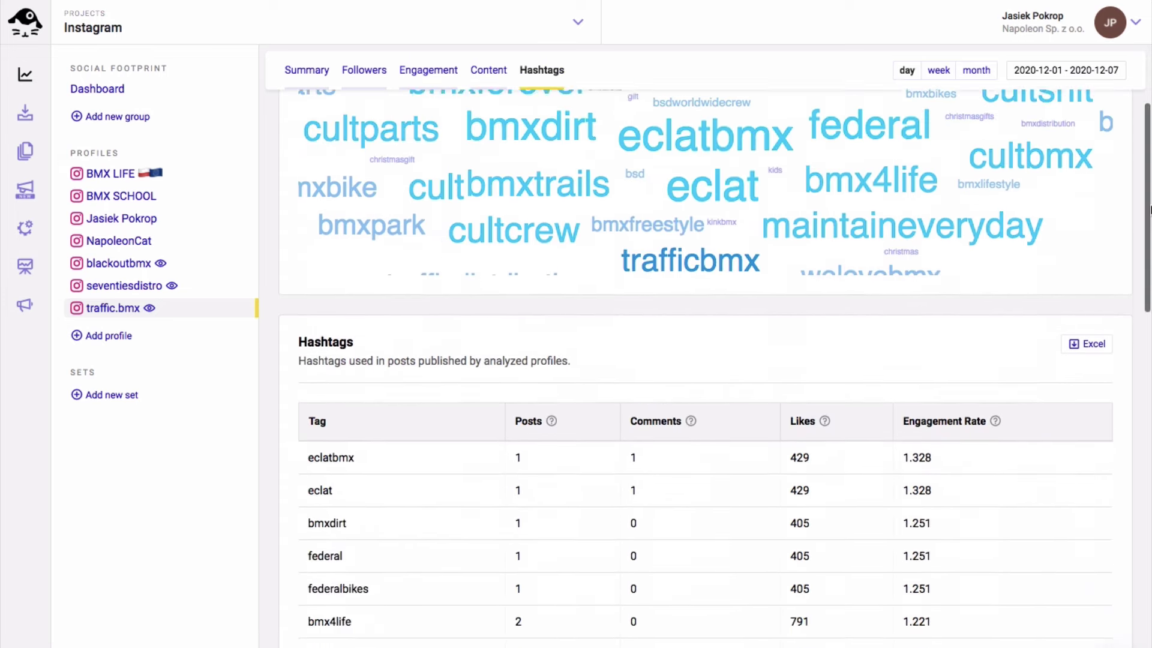
{"action": "scroll", "coordinate": [1151, 210], "scroll_direction": "down", "scroll_amount": 8}
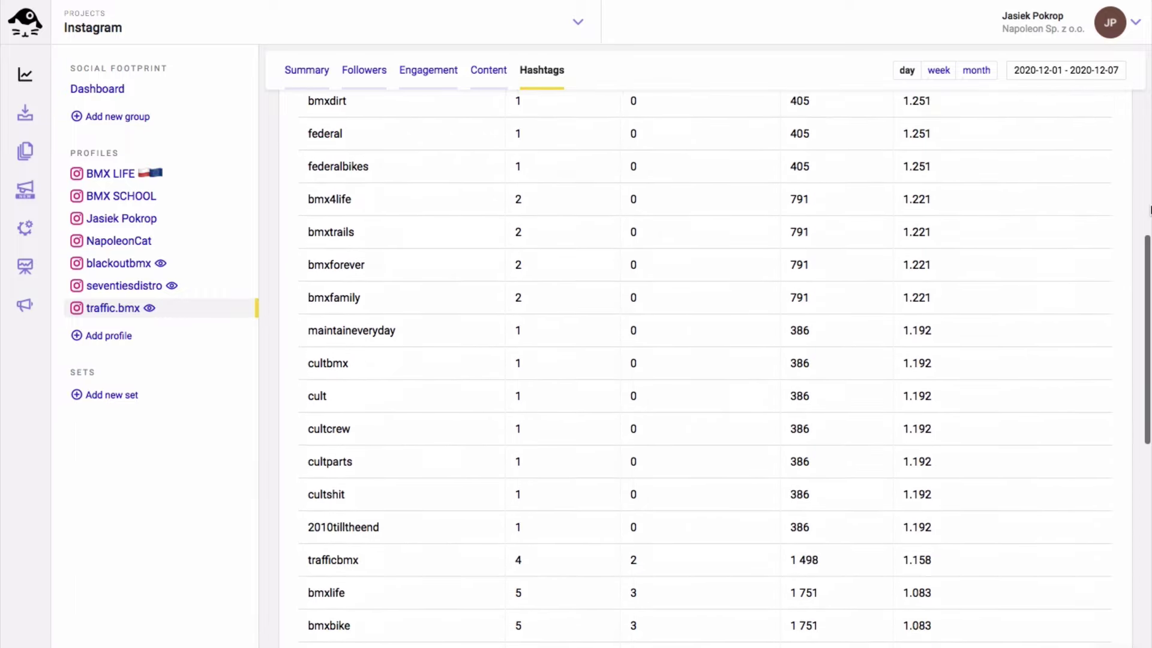
{"action": "scroll", "coordinate": [1151, 210], "scroll_direction": "up", "scroll_amount": 15}
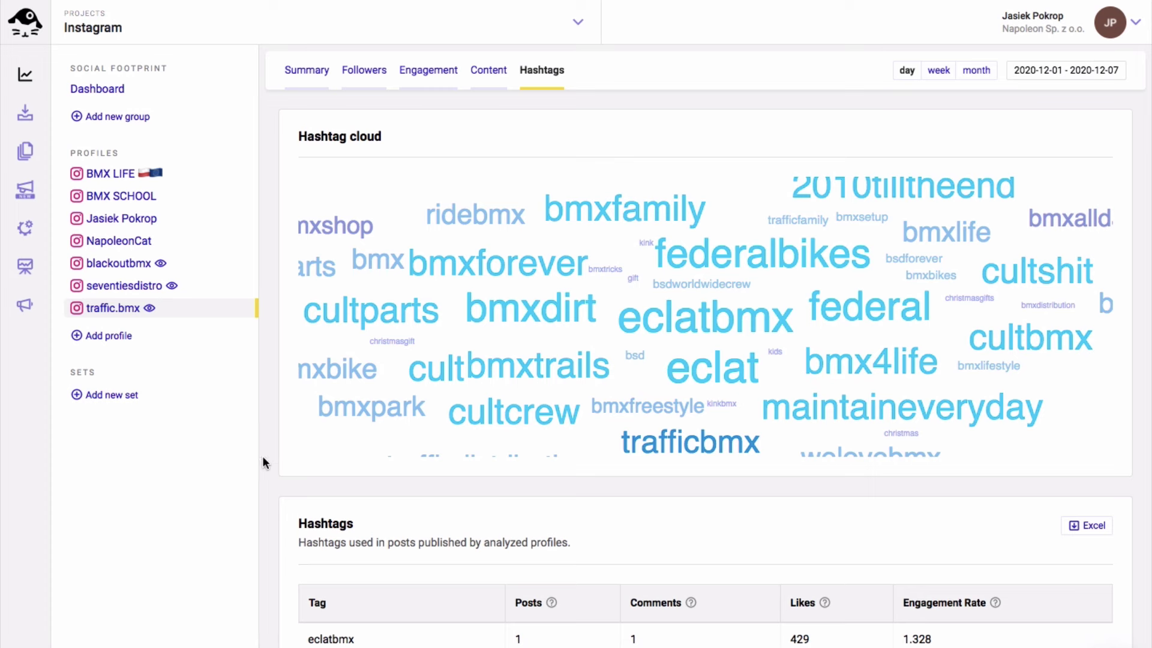
Create the 'Competitors IG' set with traffic.bmx, seventiesdistro, BMX LIFE and blackoutbmx
{"action": "left_click", "coordinate": [109, 396]}
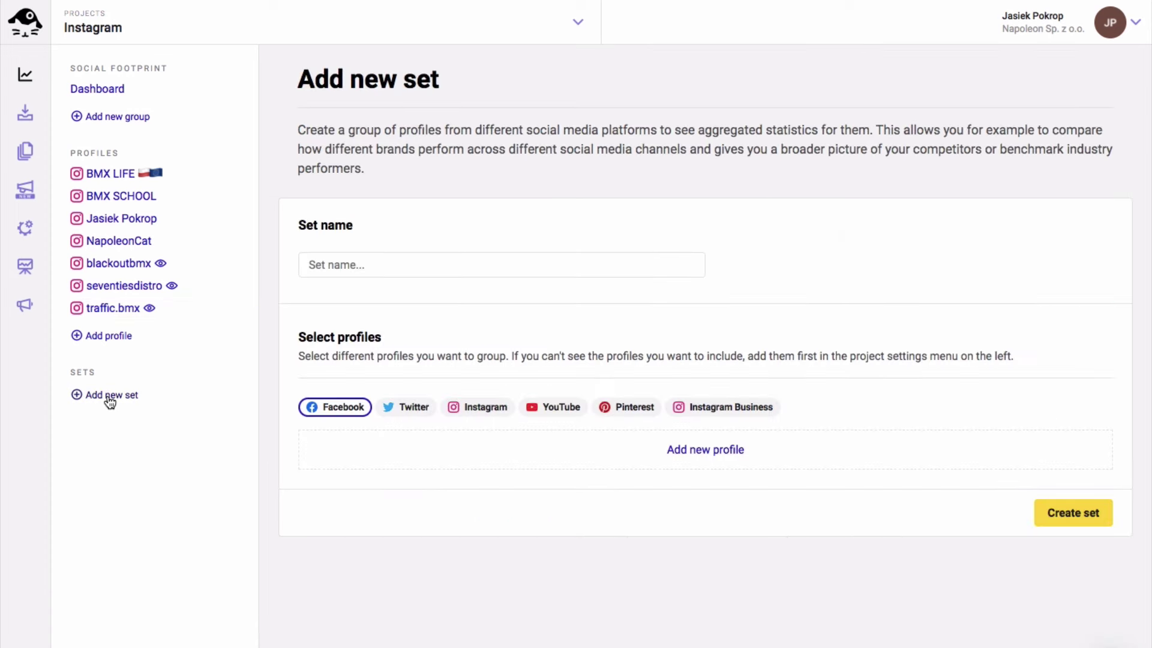
{"action": "left_click", "coordinate": [377, 264]}
{"action": "type", "text": "Competitors IG"}
{"action": "scroll", "coordinate": [821, 191], "scroll_direction": "down", "scroll_amount": 3}
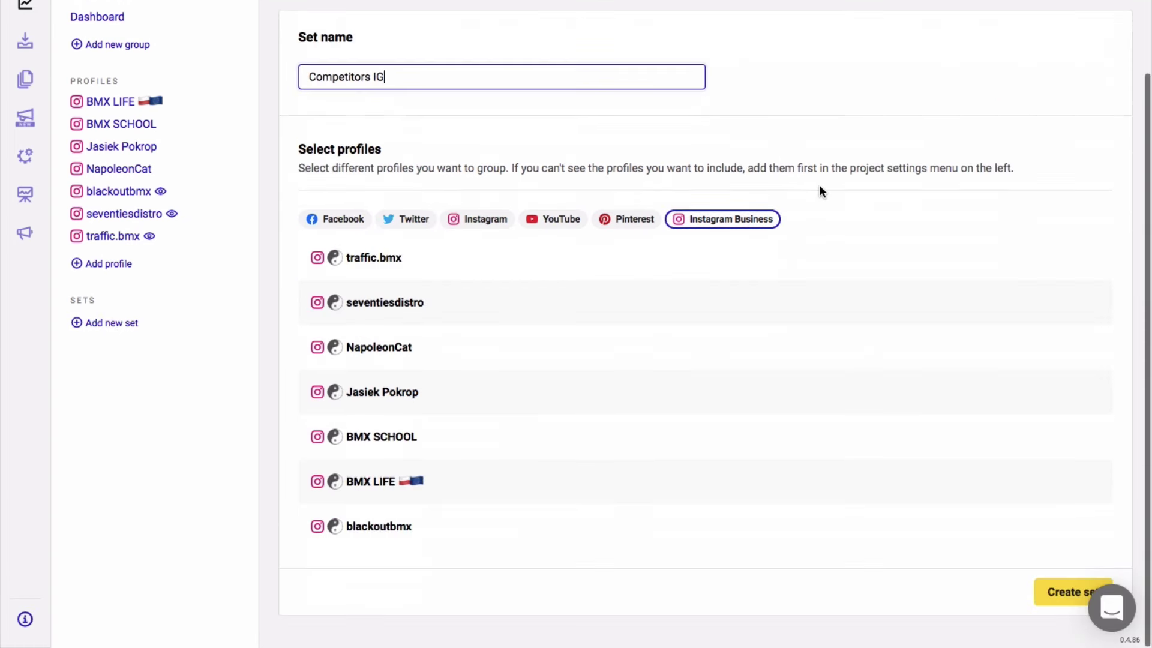
{"action": "left_click", "coordinate": [1064, 260]}
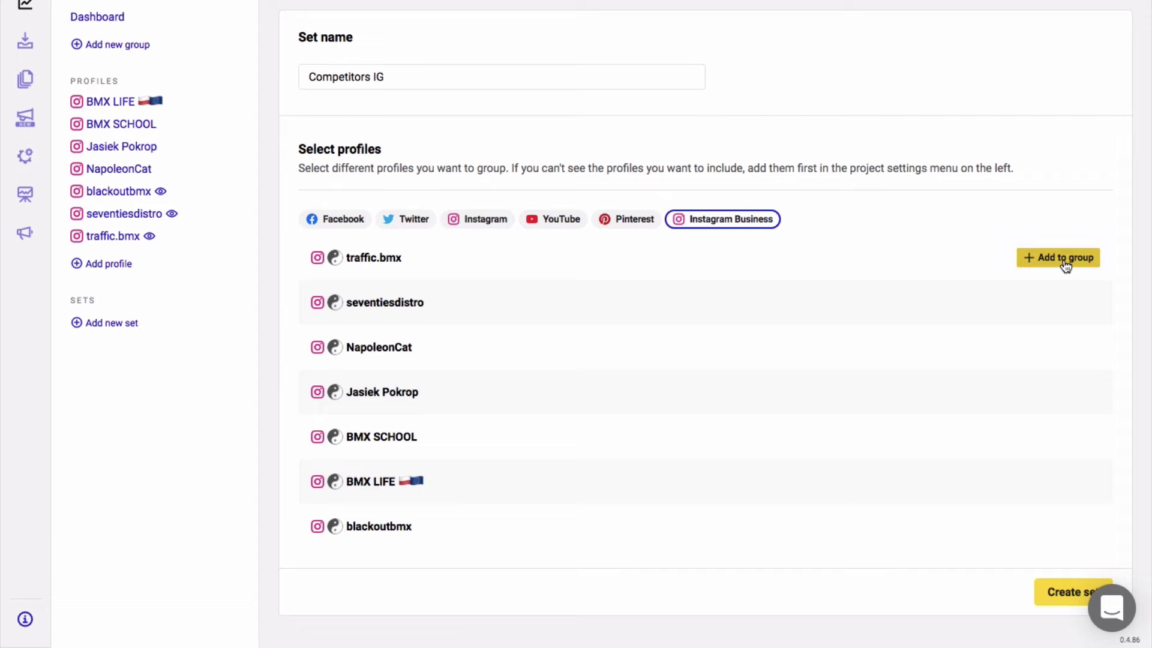
{"action": "left_click", "coordinate": [1031, 303]}
{"action": "left_click", "coordinate": [1045, 481]}
{"action": "left_click", "coordinate": [1044, 527]}
{"action": "left_click", "coordinate": [1056, 591]}
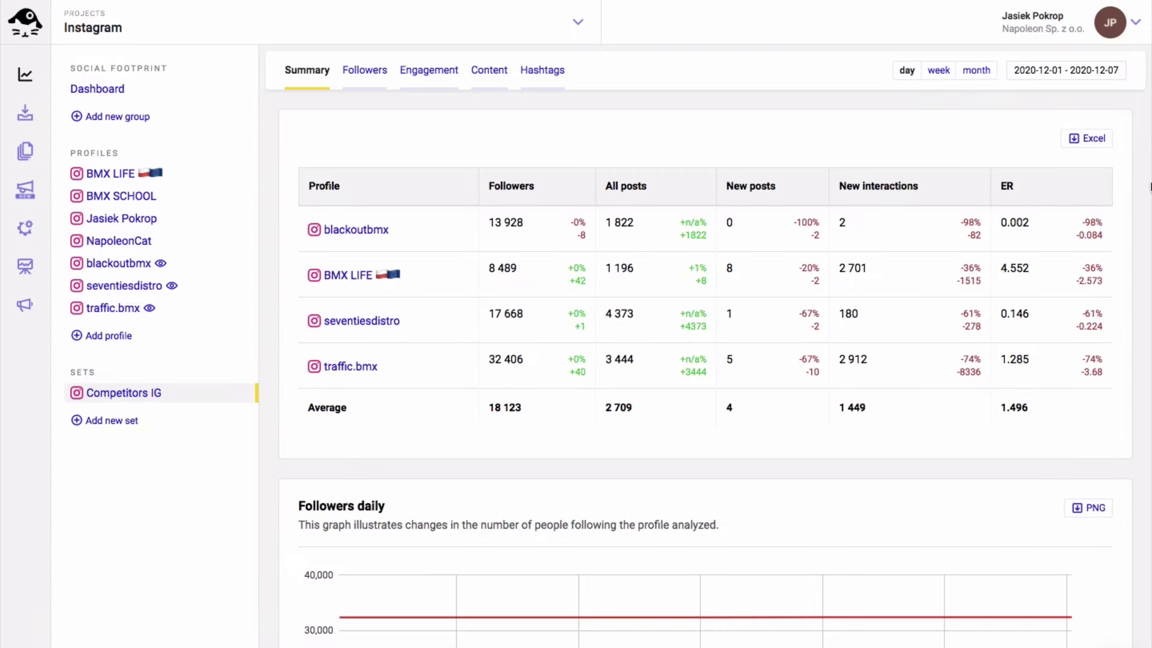
Browse the Competitors IG set's Followers and Engagement charts
{"action": "scroll", "coordinate": [1149, 187], "scroll_direction": "down", "scroll_amount": 4}
{"action": "scroll", "coordinate": [1149, 187], "scroll_direction": "up", "scroll_amount": 4}
{"action": "left_click", "coordinate": [354, 68]}
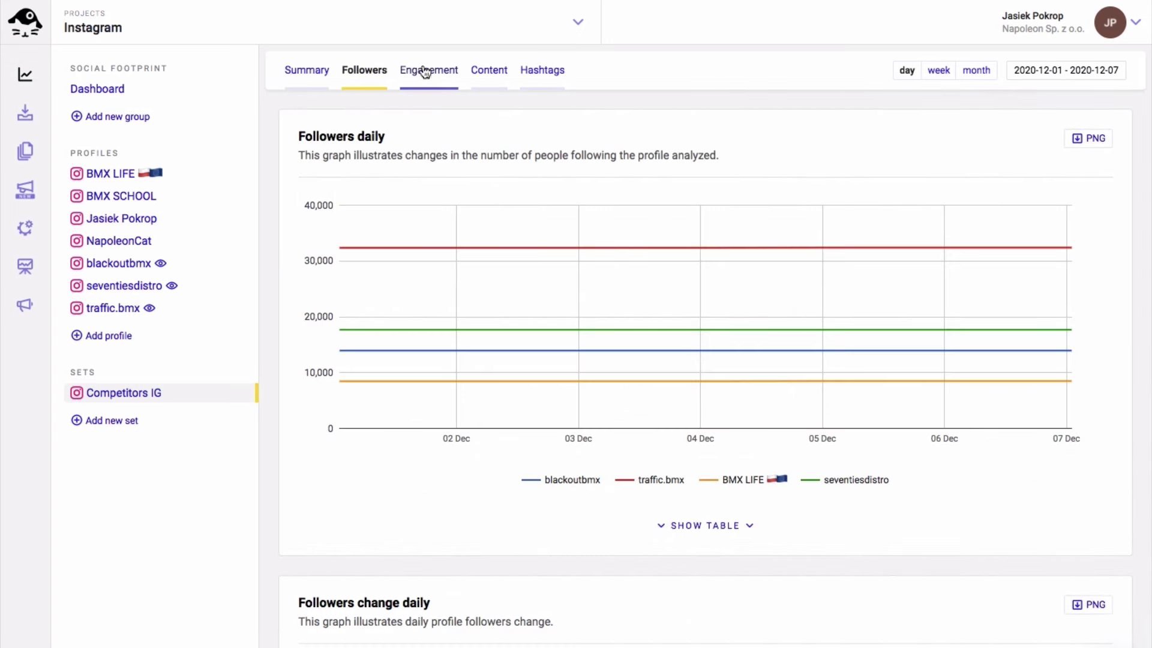
{"action": "scroll", "coordinate": [285, 228], "scroll_direction": "down", "scroll_amount": 5}
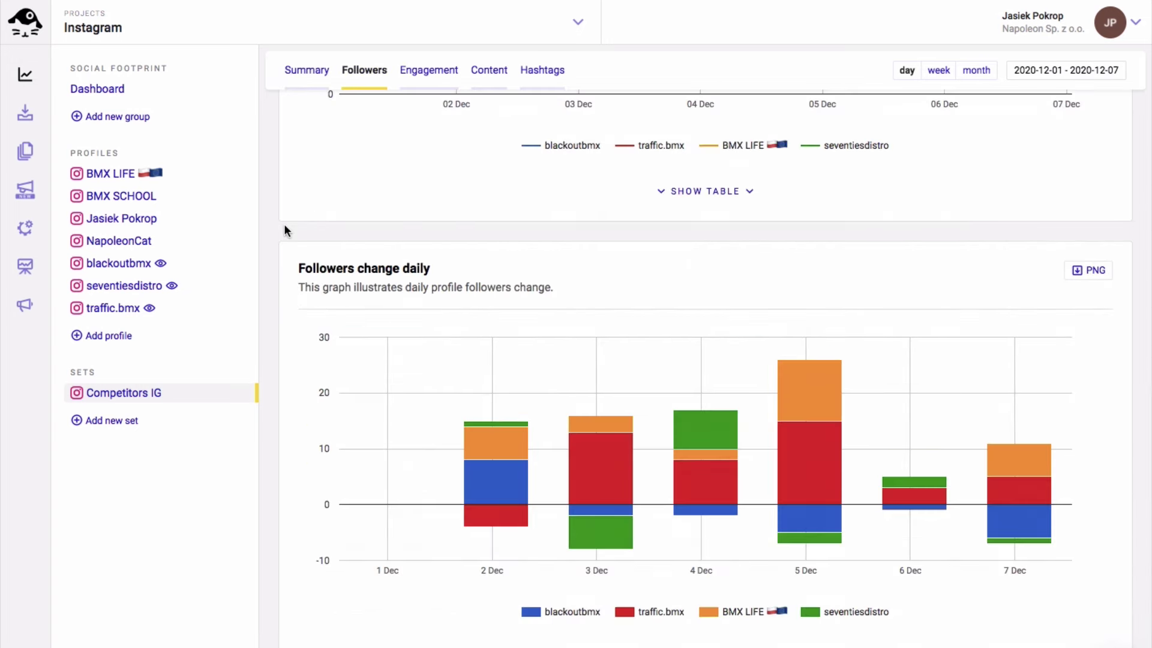
{"action": "scroll", "coordinate": [284, 229], "scroll_direction": "up", "scroll_amount": 5}
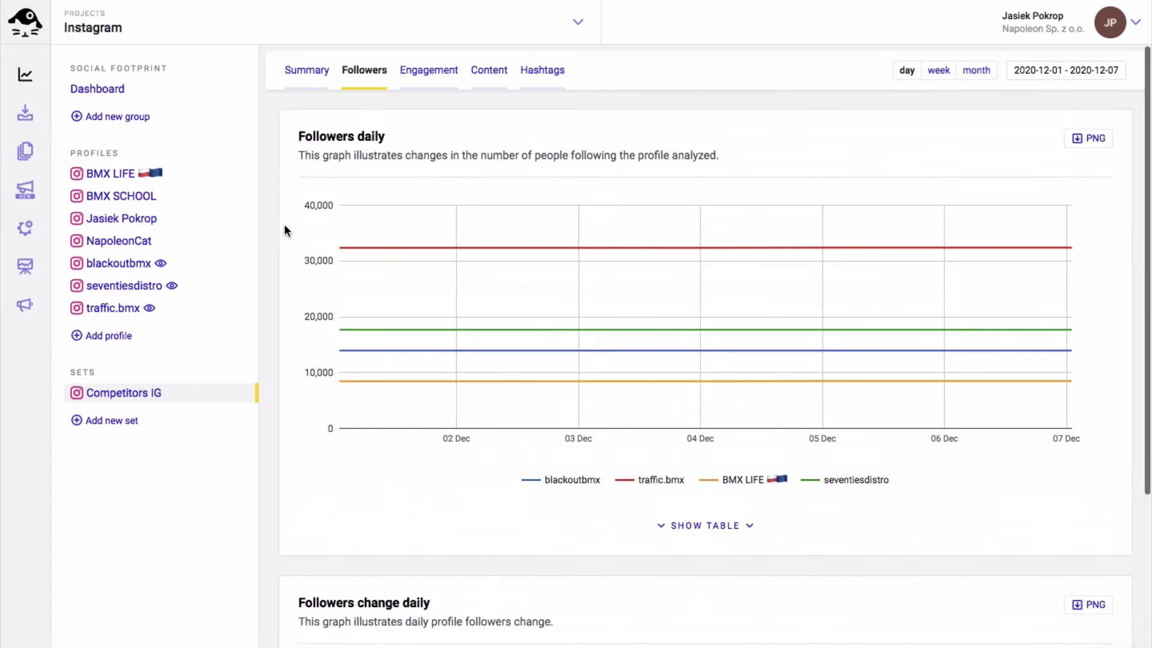
{"action": "left_click", "coordinate": [428, 78]}
{"action": "scroll", "coordinate": [279, 281], "scroll_direction": "down", "scroll_amount": 6}
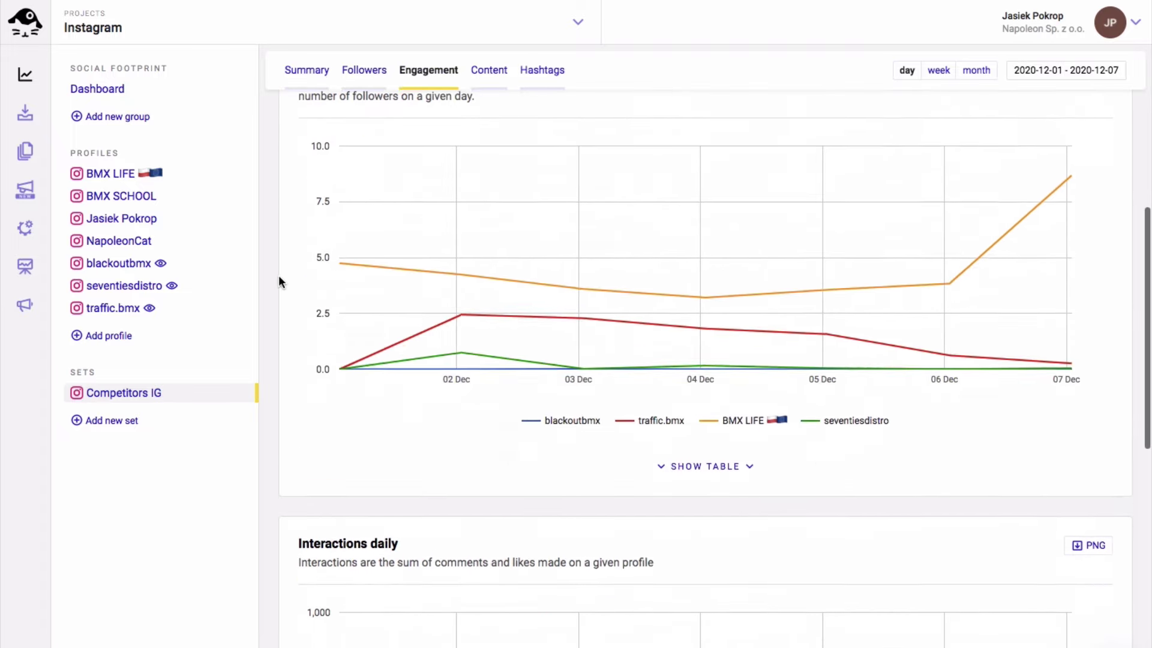
{"action": "scroll", "coordinate": [279, 280], "scroll_direction": "down", "scroll_amount": 5}
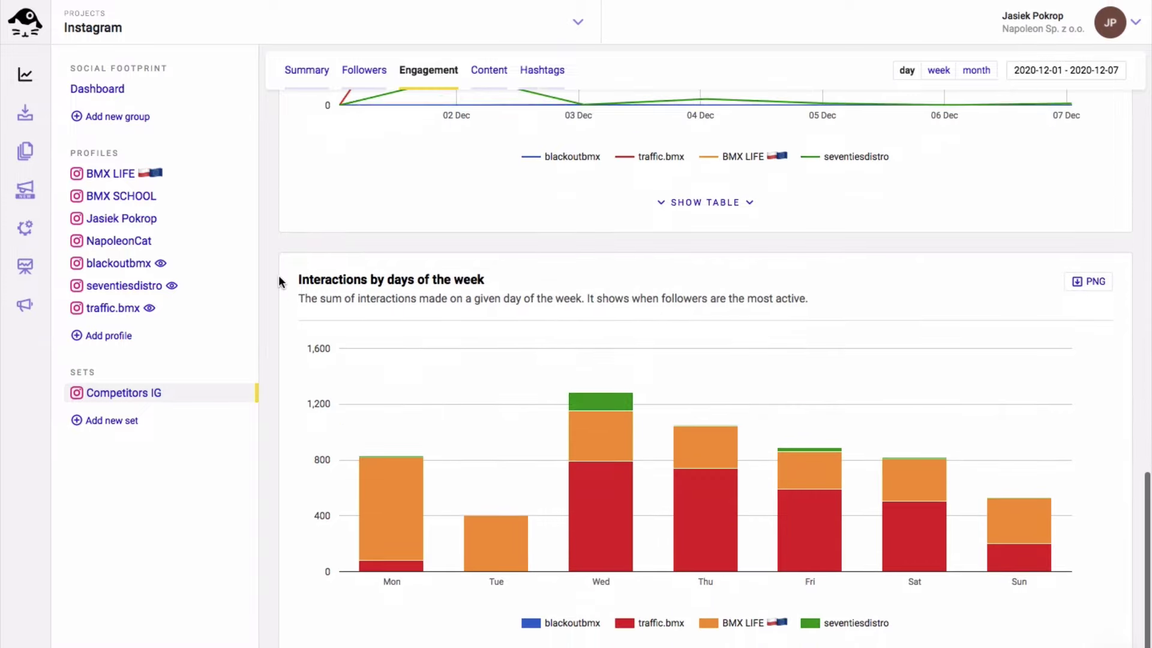
{"action": "scroll", "coordinate": [279, 275], "scroll_direction": "up", "scroll_amount": 10}
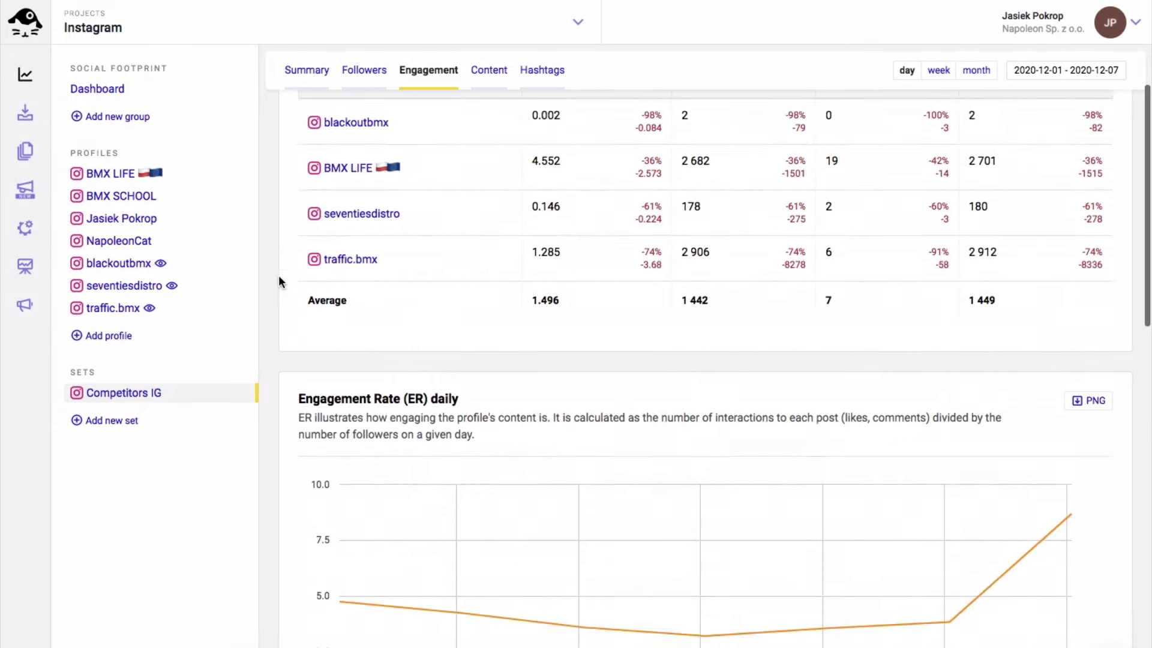
{"action": "scroll", "coordinate": [278, 275], "scroll_direction": "up", "scroll_amount": 2}
Sort the set's Content posts by engagement rate, highest first
{"action": "left_click", "coordinate": [484, 70]}
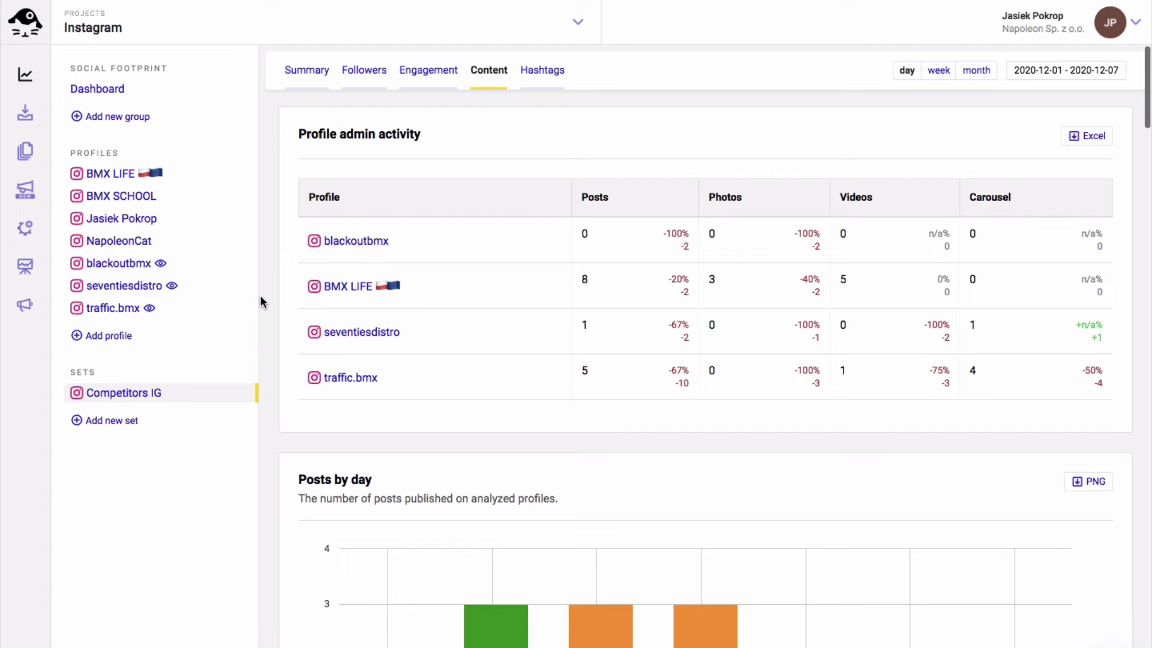
{"action": "scroll", "coordinate": [261, 296], "scroll_direction": "down", "scroll_amount": 6}
{"action": "scroll", "coordinate": [260, 297], "scroll_direction": "down", "scroll_amount": 15}
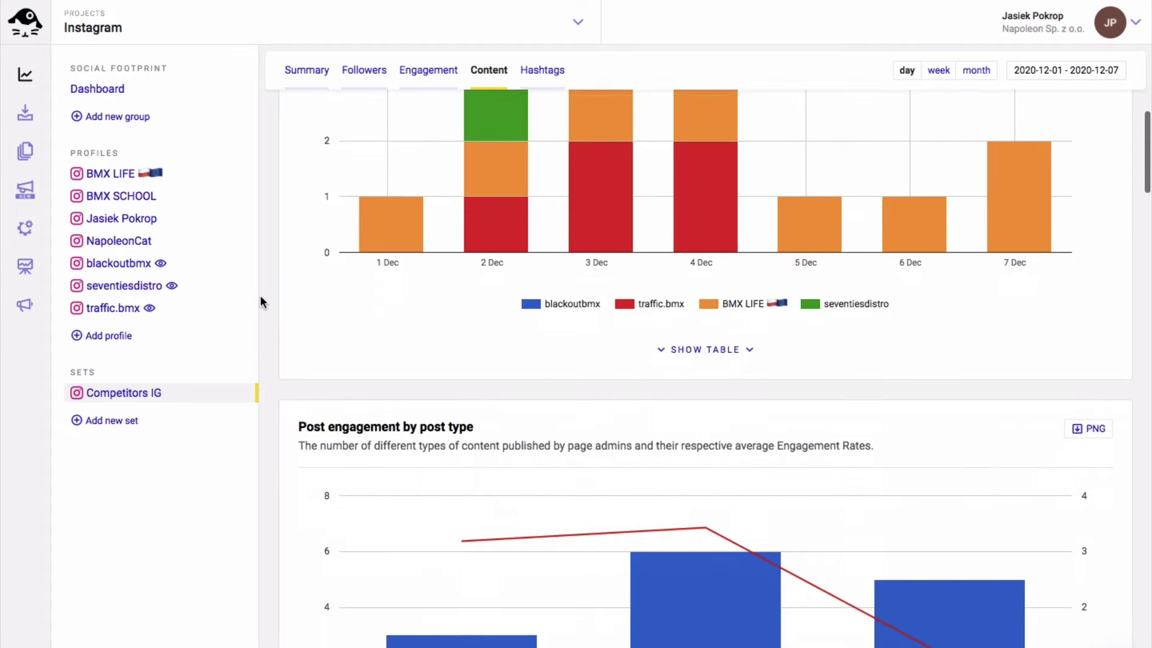
{"action": "scroll", "coordinate": [261, 300], "scroll_direction": "down", "scroll_amount": 10}
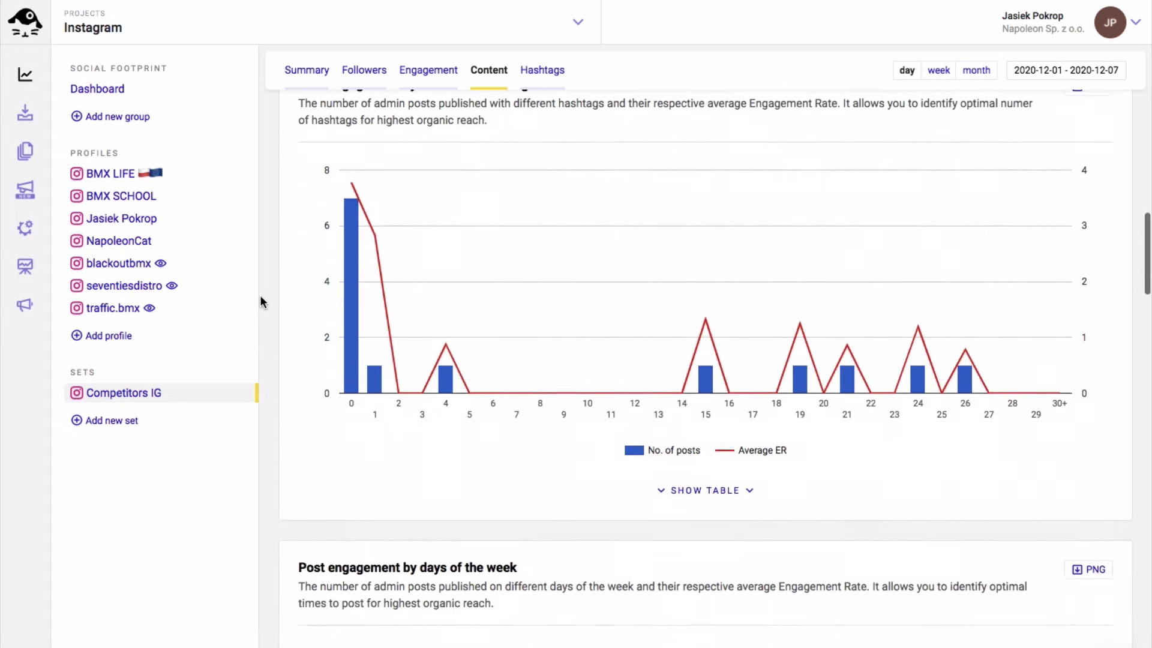
{"action": "scroll", "coordinate": [260, 300], "scroll_direction": "down", "scroll_amount": 15}
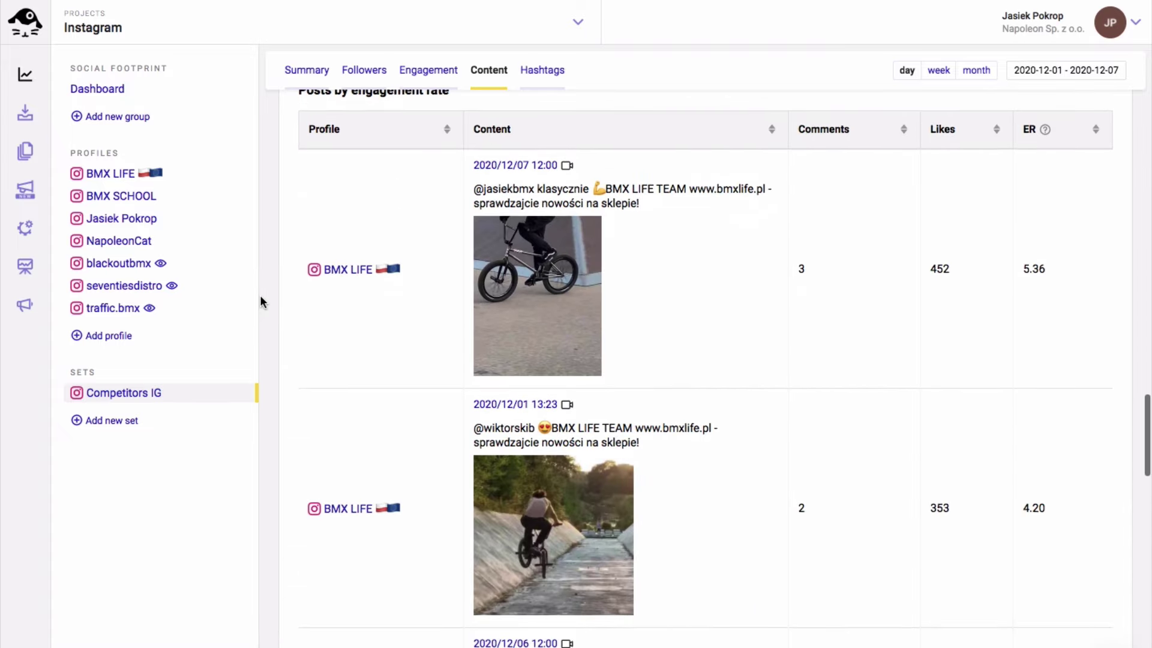
{"action": "scroll", "coordinate": [260, 300], "scroll_direction": "up", "scroll_amount": 1}
{"action": "left_click", "coordinate": [1098, 154]}
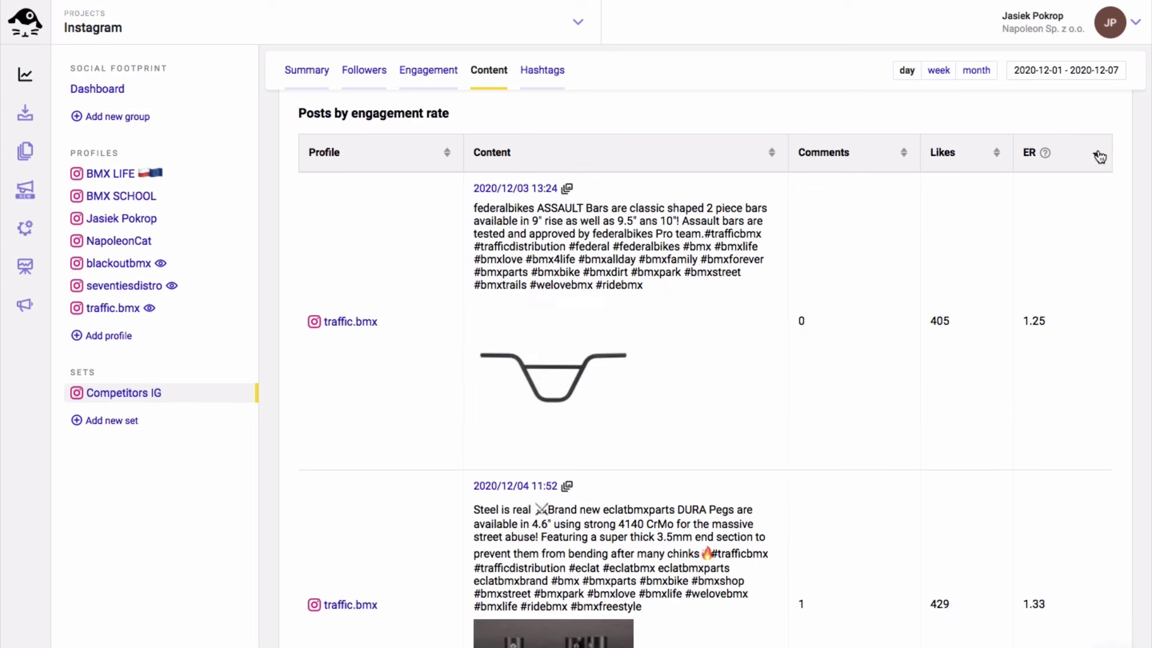
{"action": "left_click", "coordinate": [1098, 155]}
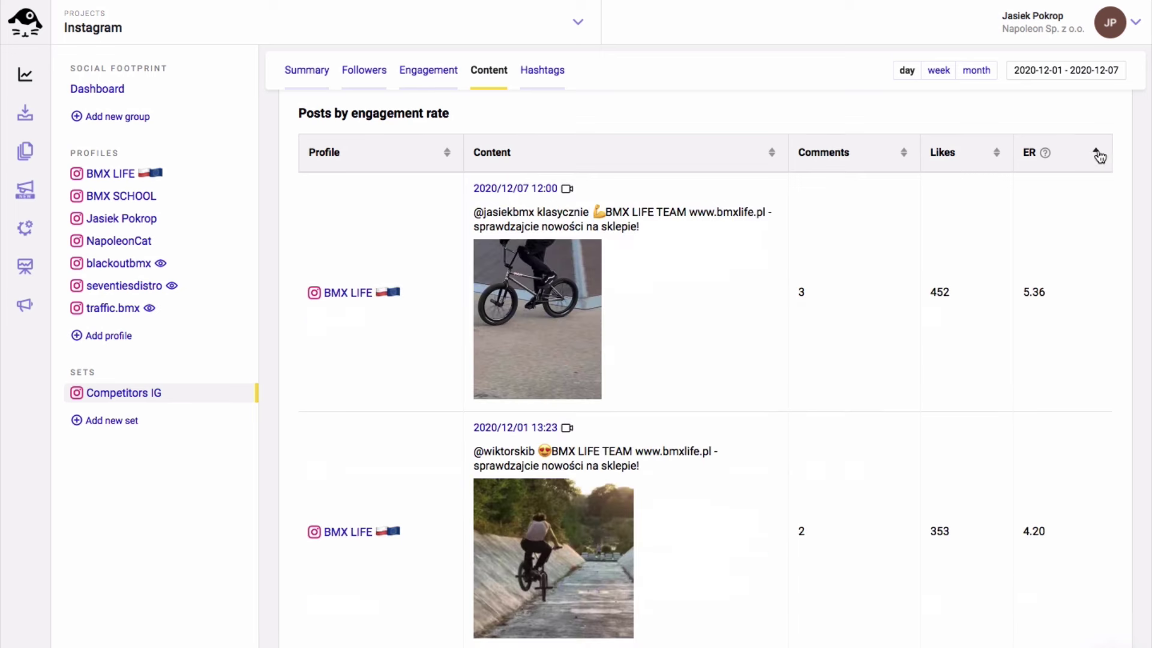
Scroll through the Competitors IG hashtag cloud and Hashtags table, led by bmxlifecrew
{"action": "left_click", "coordinate": [550, 72]}
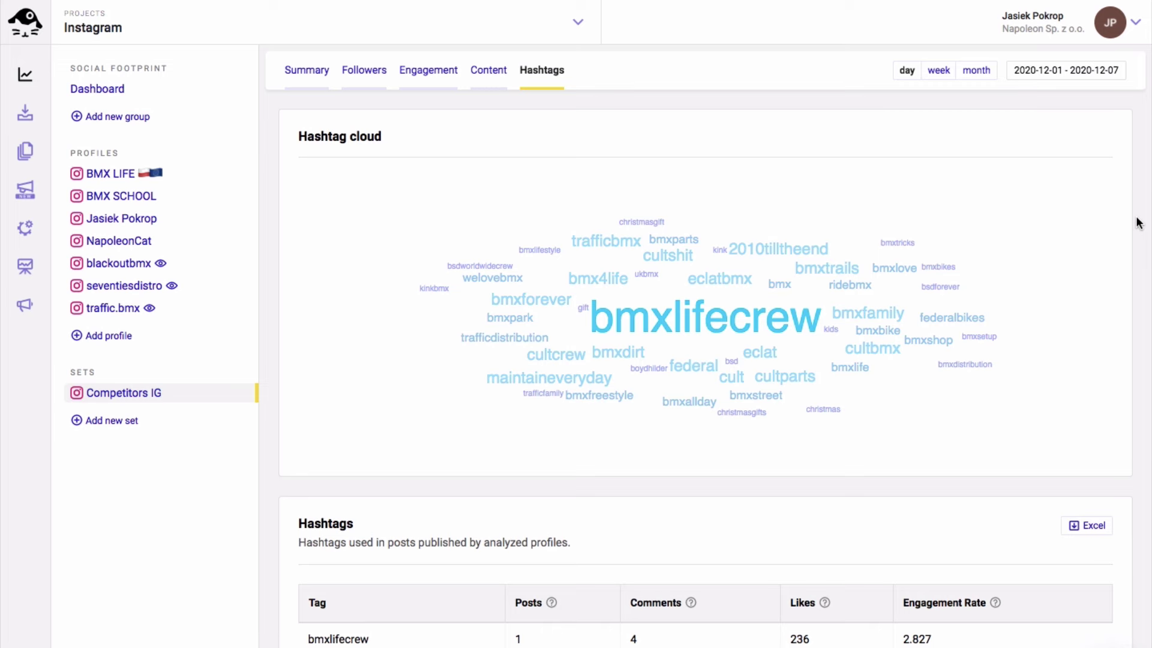
{"action": "scroll", "coordinate": [1139, 224], "scroll_direction": "down", "scroll_amount": 10}
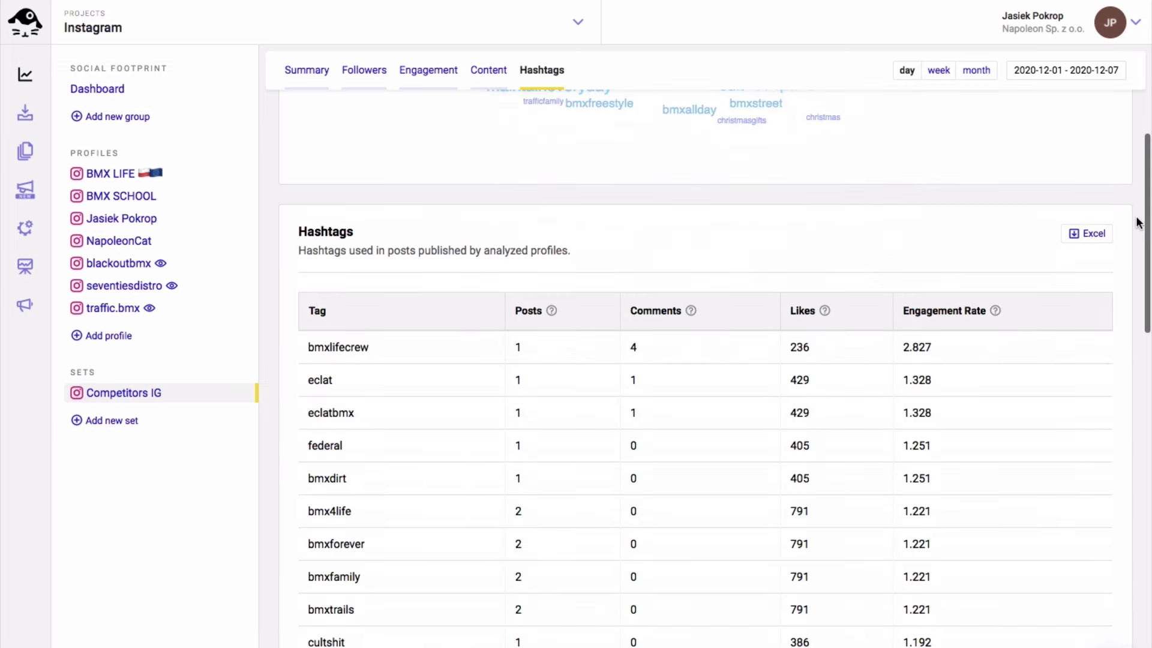
{"action": "scroll", "coordinate": [1139, 223], "scroll_direction": "down", "scroll_amount": 6}
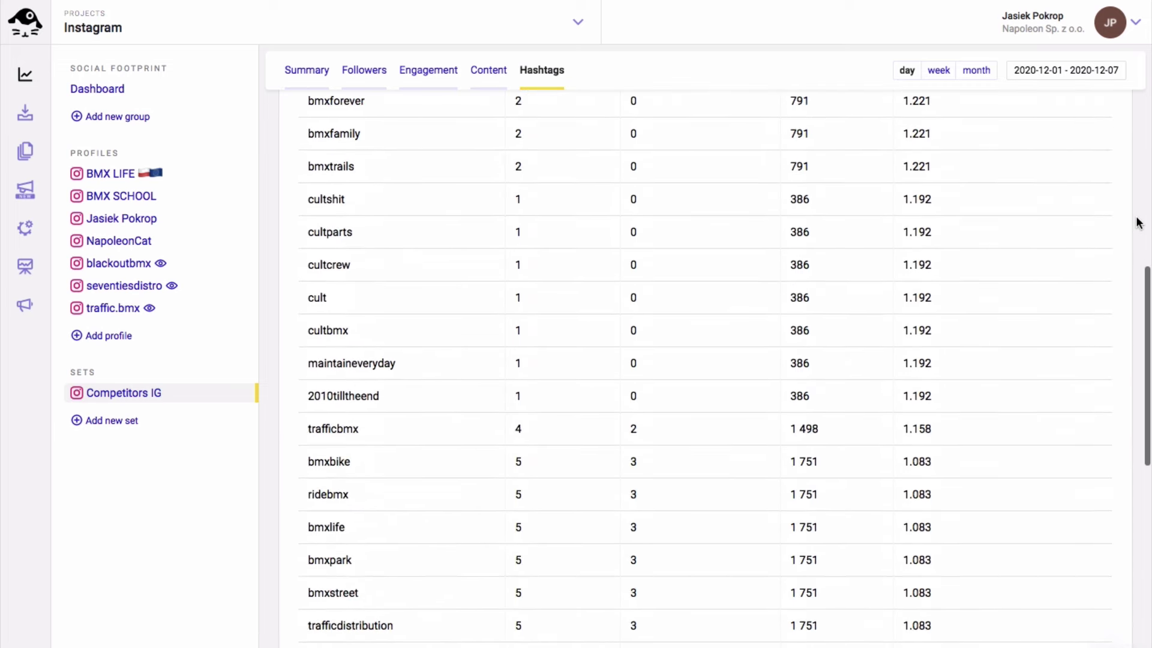
{"action": "scroll", "coordinate": [1139, 223], "scroll_direction": "up", "scroll_amount": 15}
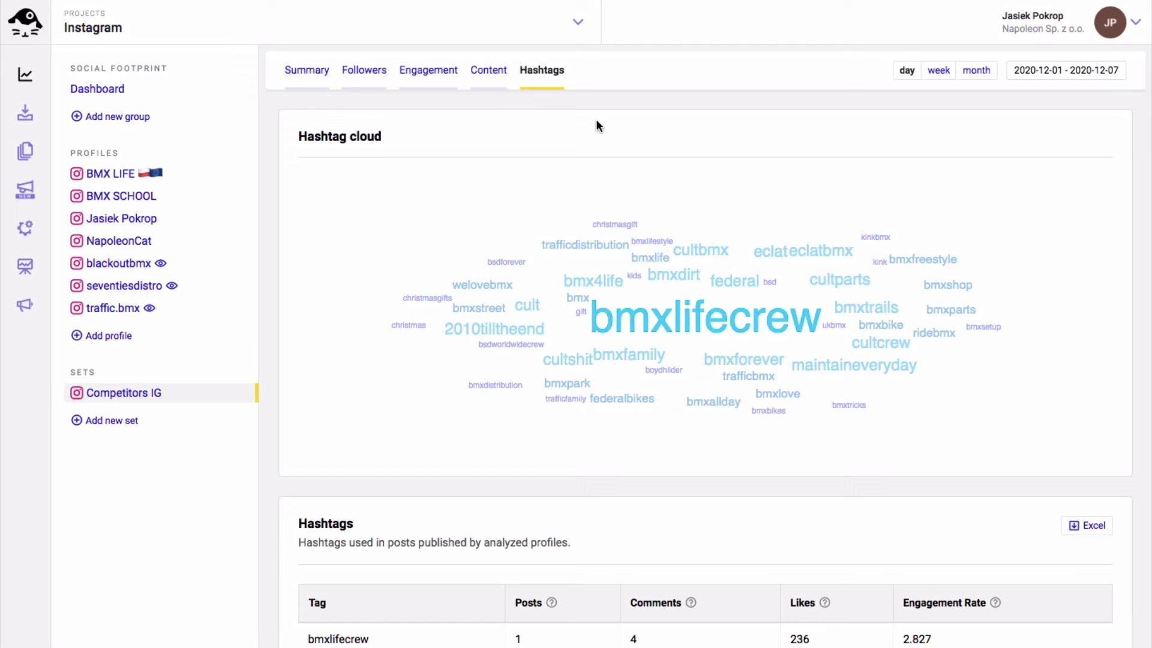
Start a new last-30-days English report with a custom logo and no NapoleonCat branding
{"action": "left_click", "coordinate": [25, 151]}
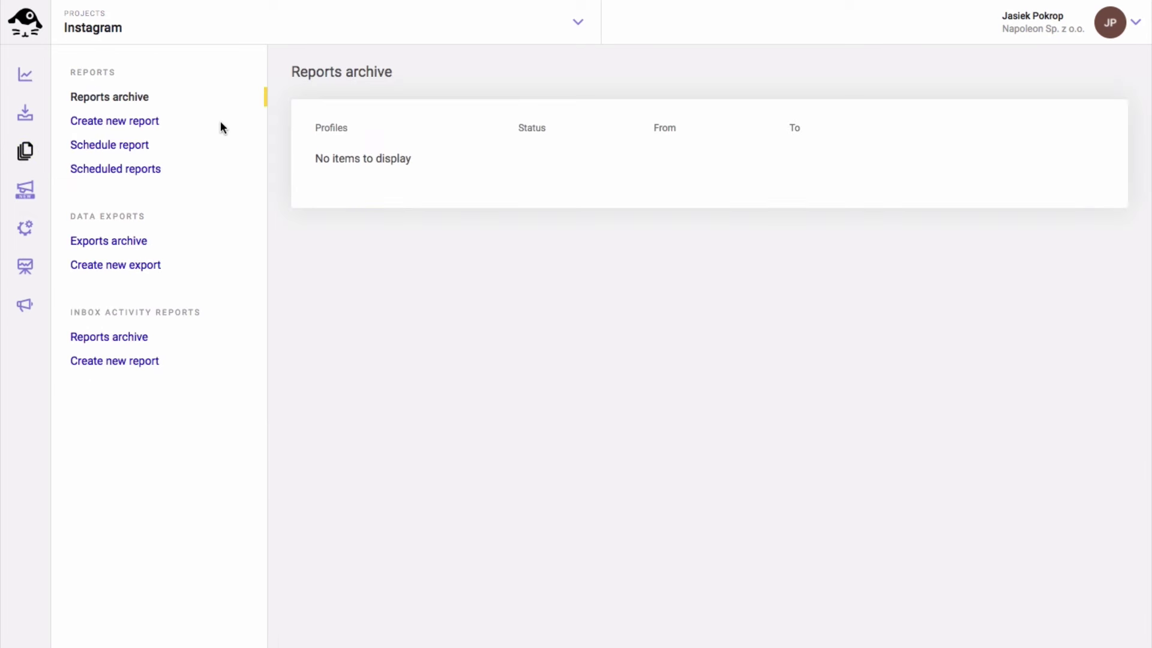
{"action": "left_click", "coordinate": [155, 123]}
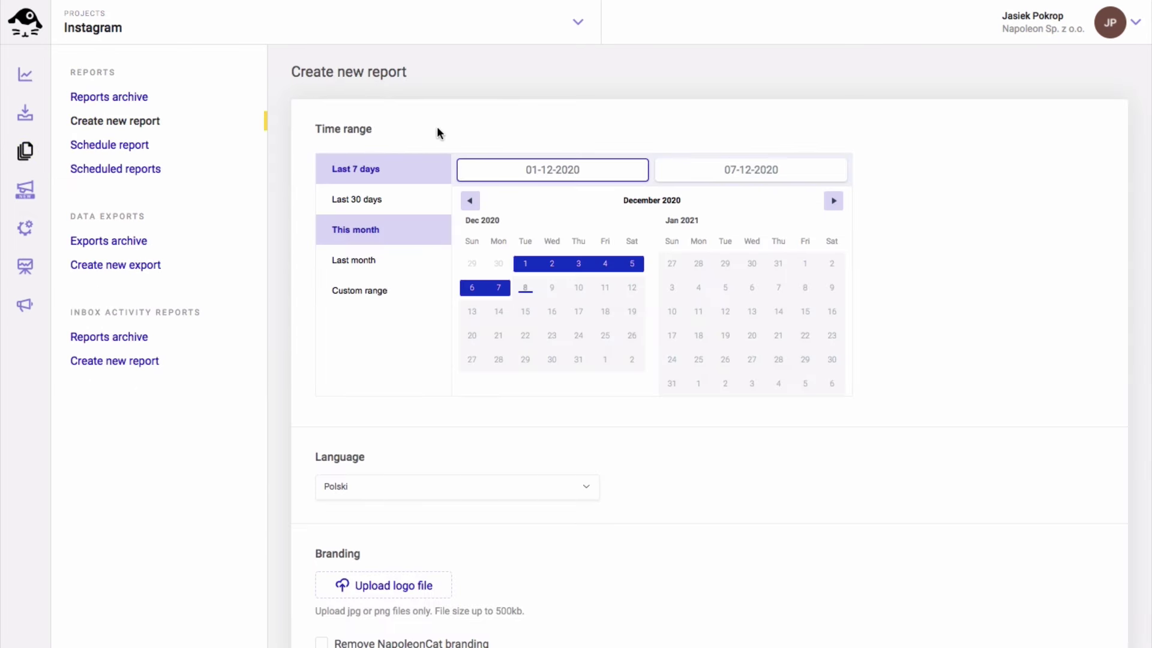
{"action": "left_click", "coordinate": [376, 207]}
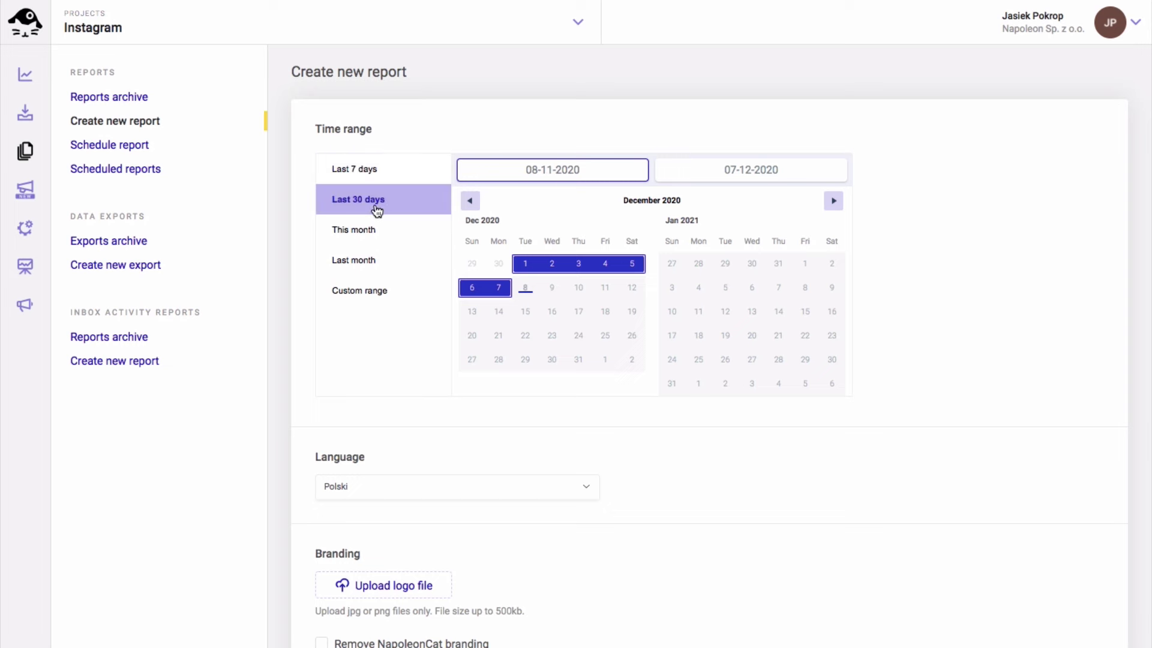
{"action": "scroll", "coordinate": [512, 458], "scroll_direction": "down", "scroll_amount": 3}
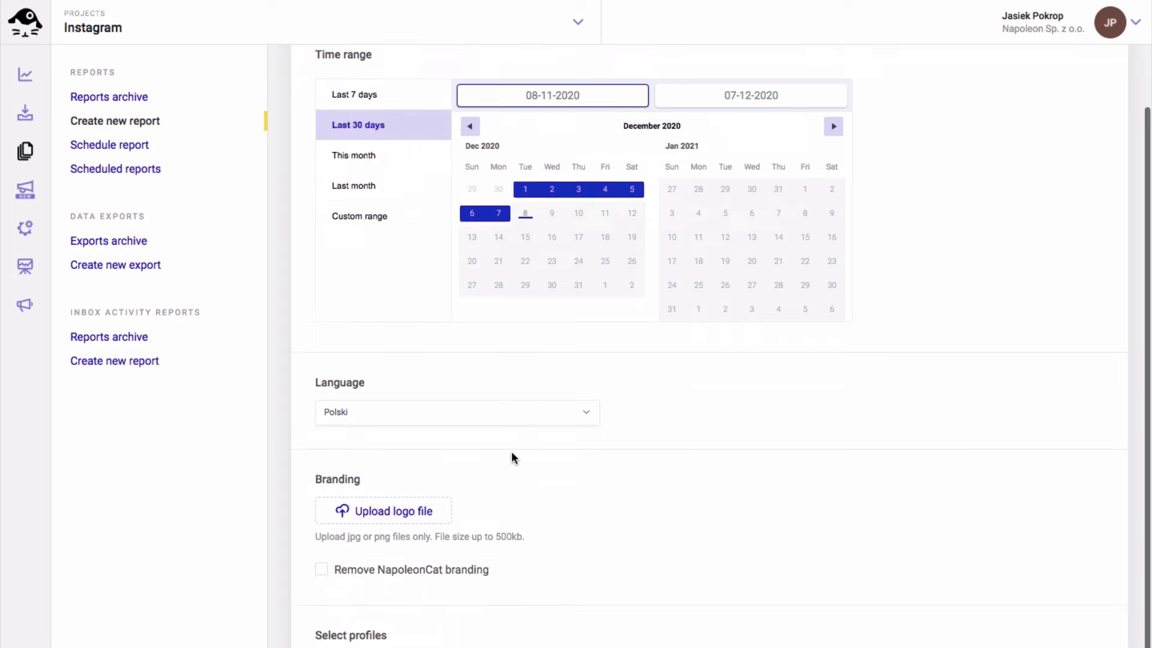
{"action": "left_click", "coordinate": [504, 354]}
{"action": "left_click", "coordinate": [360, 396]}
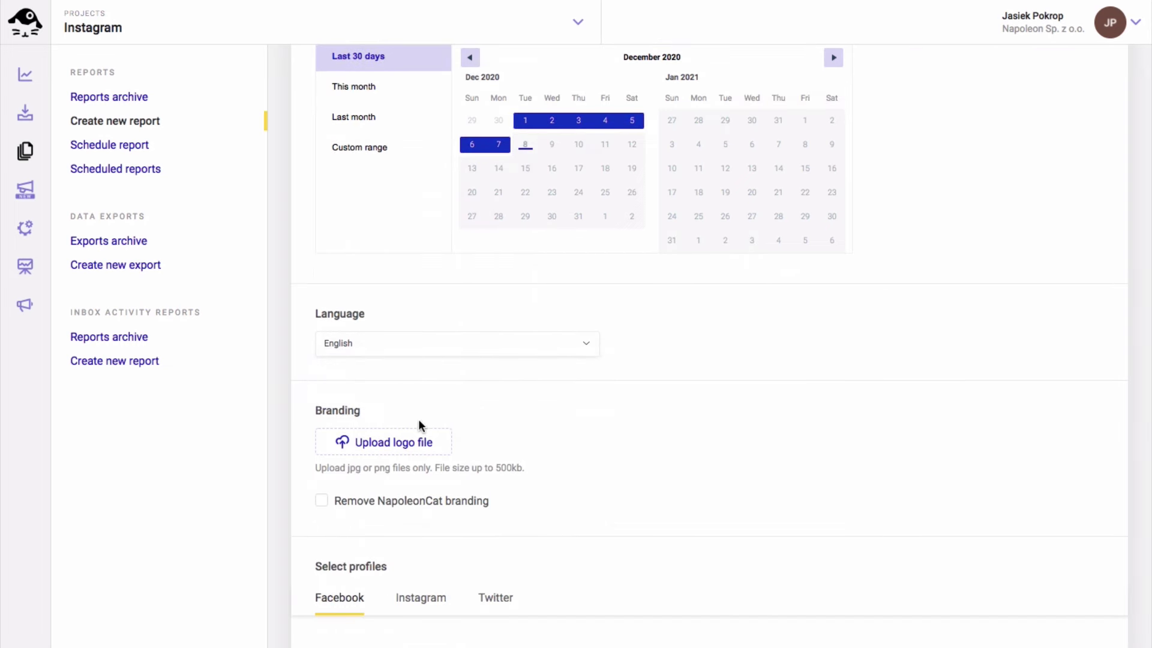
{"action": "left_click", "coordinate": [391, 442]}
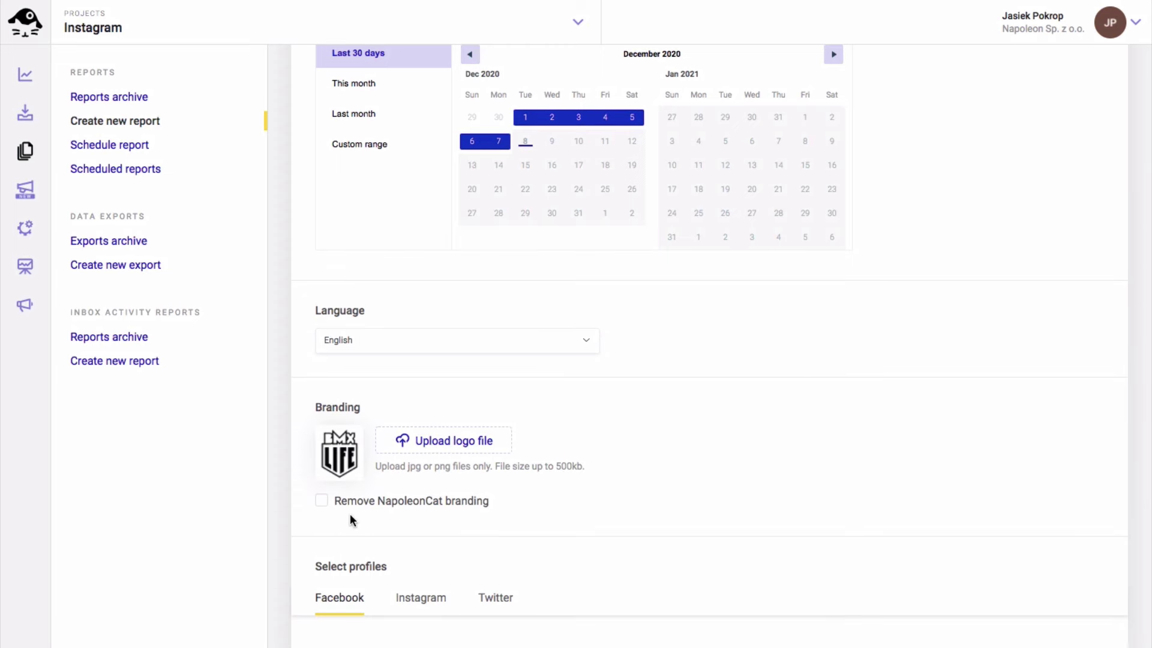
{"action": "left_click", "coordinate": [327, 506]}
Add the BMX SCHOOL Instagram profile to the report
{"action": "left_click", "coordinate": [408, 597]}
{"action": "scroll", "coordinate": [715, 457], "scroll_direction": "down", "scroll_amount": 4}
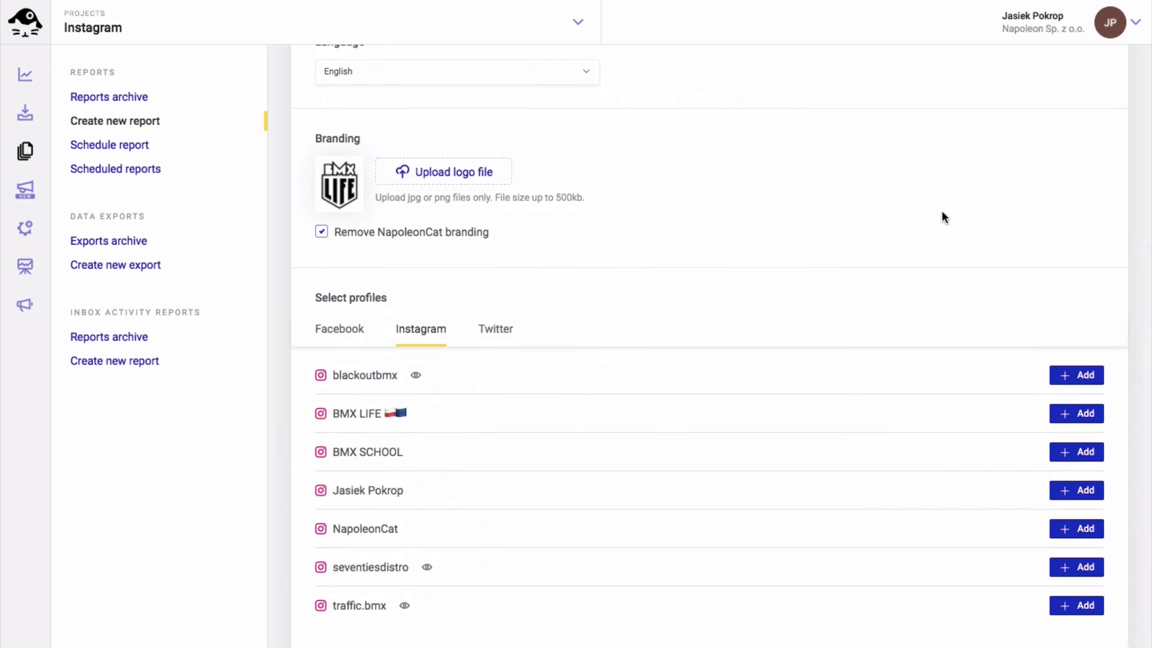
{"action": "left_click", "coordinate": [1073, 450]}
{"action": "scroll", "coordinate": [1072, 447], "scroll_direction": "down", "scroll_amount": 10}
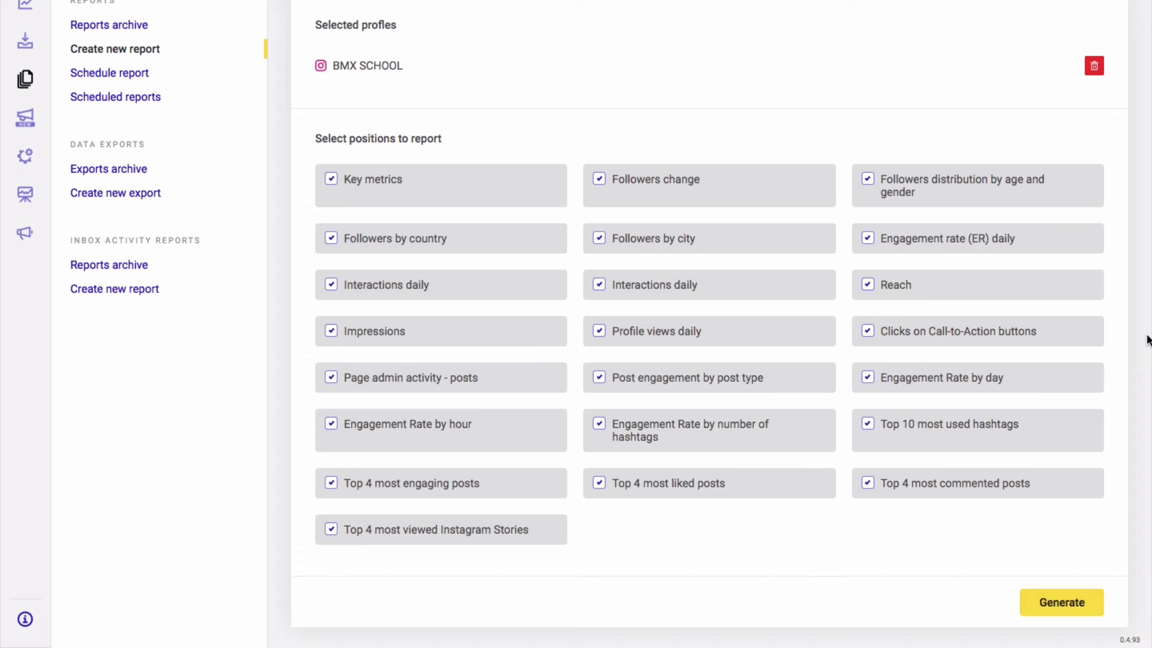
Generate the BMX SCHOOL report for 08-11-2020 to 07-12-2020 and wait until it shows completed
{"action": "left_click", "coordinate": [1056, 609]}
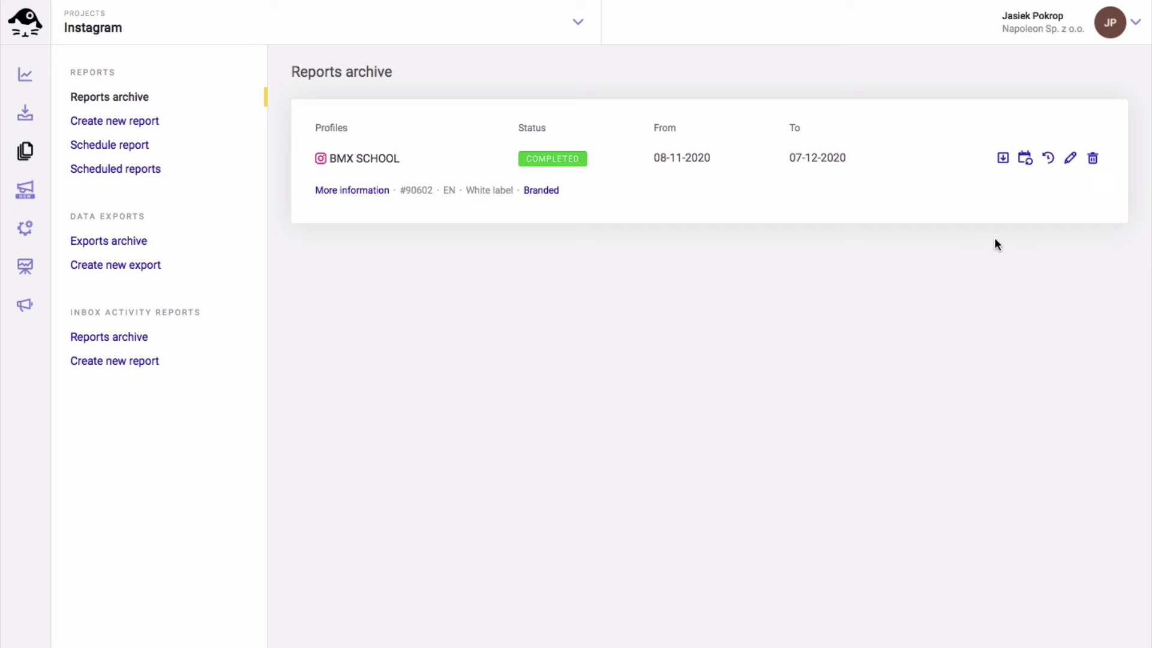
Open the completed BMX SCHOOL PDF and read pages 7–22, from followers by city to most engaging posts
{"action": "left_click", "coordinate": [1003, 158]}
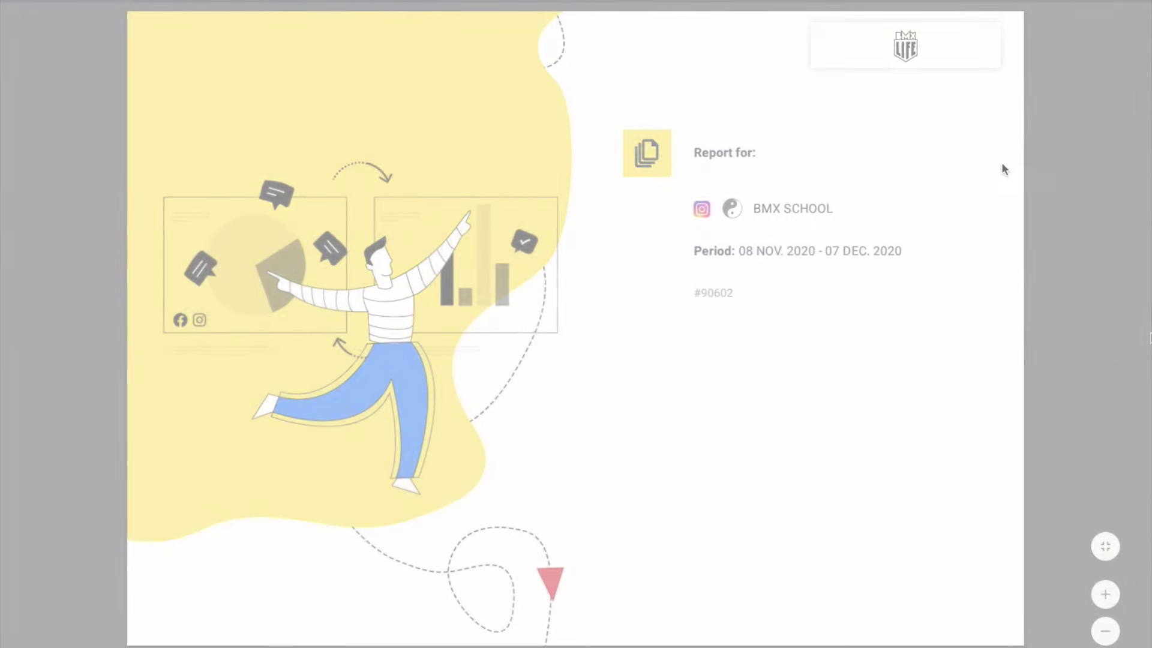
{"action": "scroll", "coordinate": [1151, 338], "scroll_direction": "down", "scroll_amount": 2}
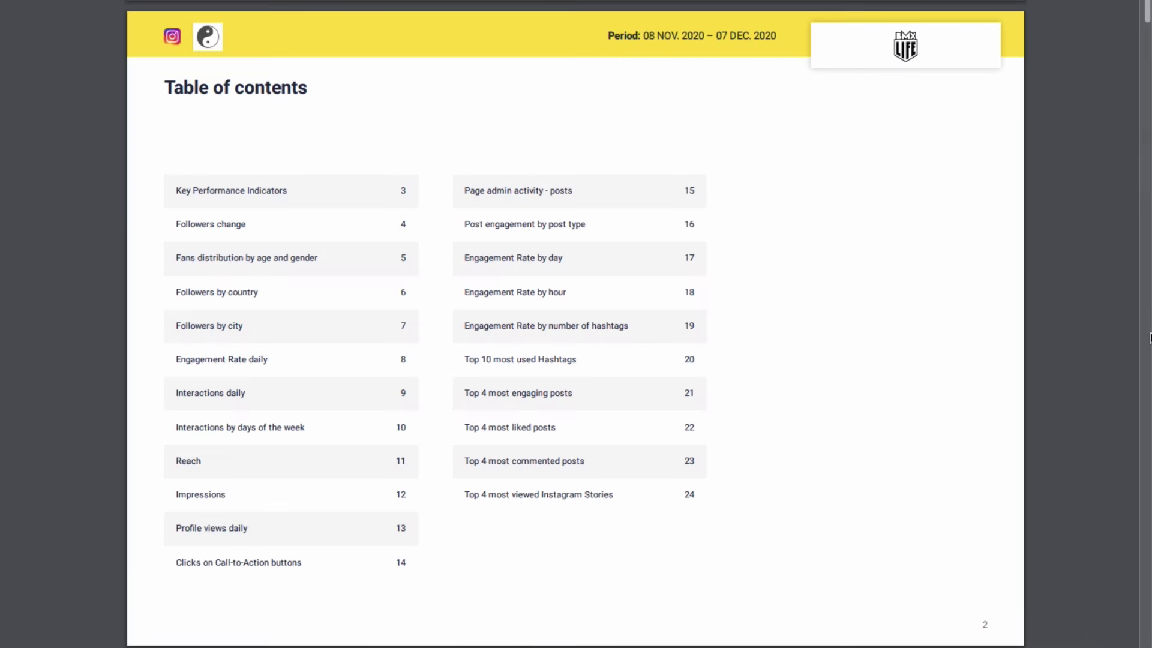
{"action": "scroll", "coordinate": [1150, 338], "scroll_direction": "down", "scroll_amount": 2}
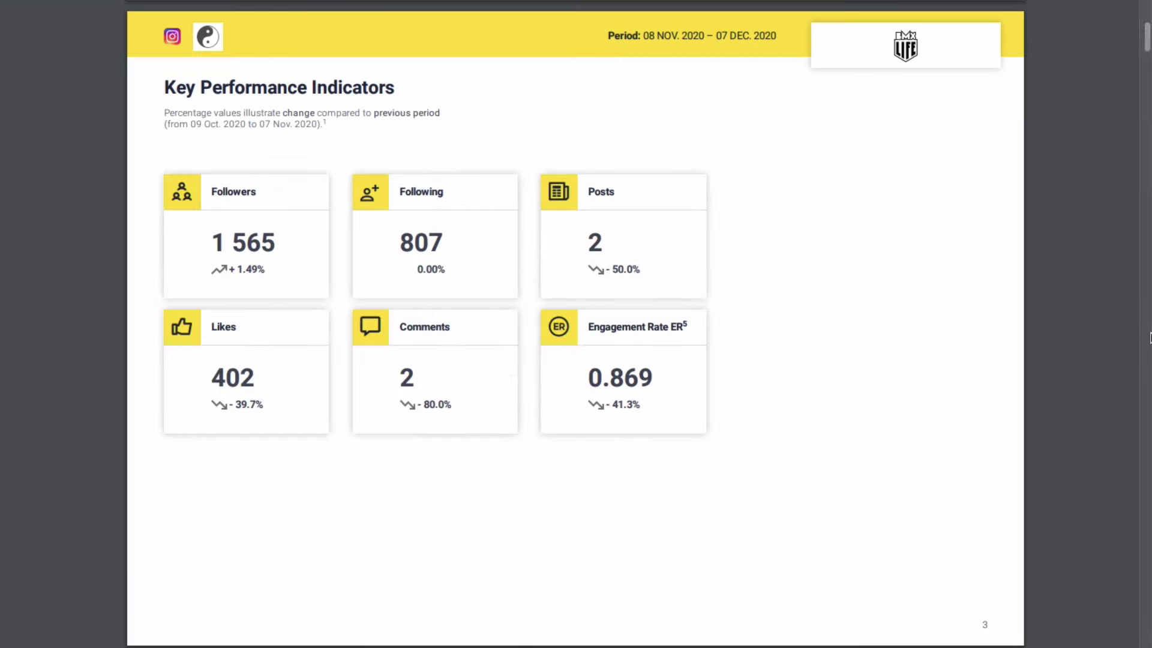
{"action": "scroll", "coordinate": [1150, 338], "scroll_direction": "down", "scroll_amount": 2}
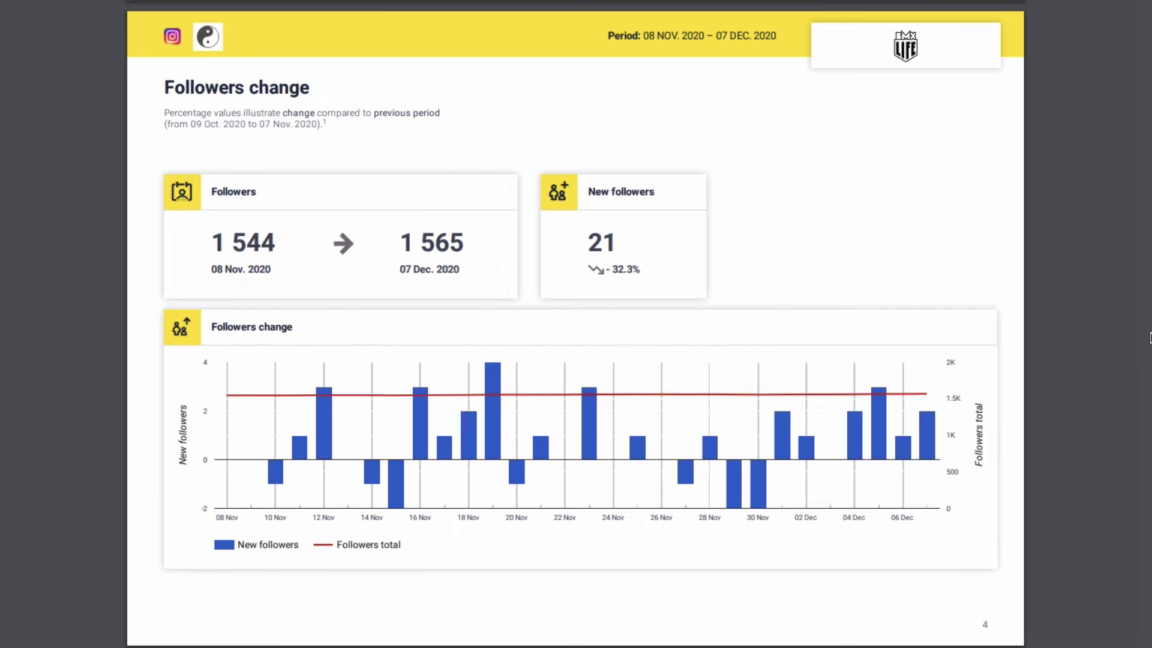
{"action": "scroll", "coordinate": [1150, 338], "scroll_direction": "down", "scroll_amount": 2}
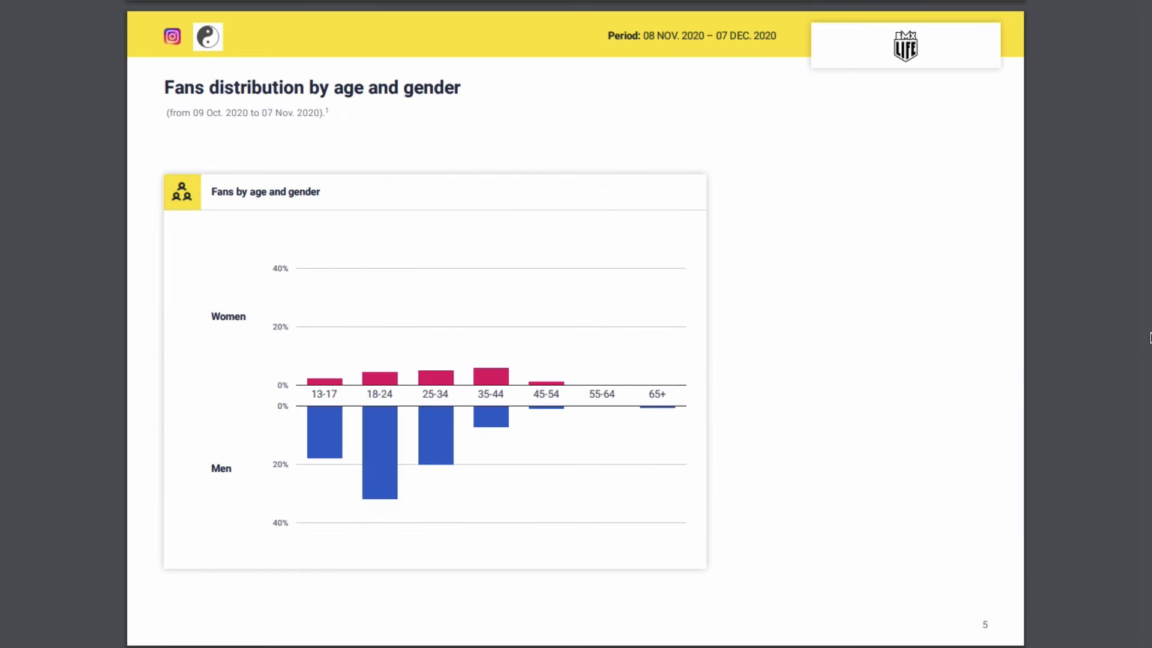
{"action": "scroll", "coordinate": [1151, 338], "scroll_direction": "down", "scroll_amount": 2}
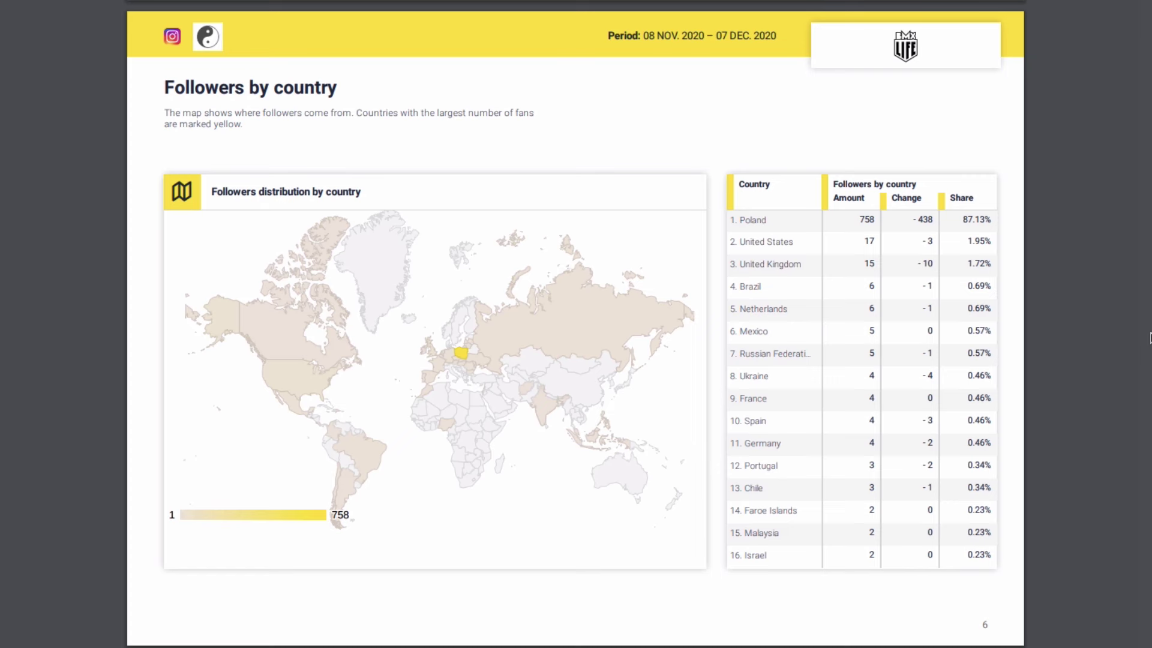
{"action": "scroll", "coordinate": [1150, 338], "scroll_direction": "down", "scroll_amount": 2}
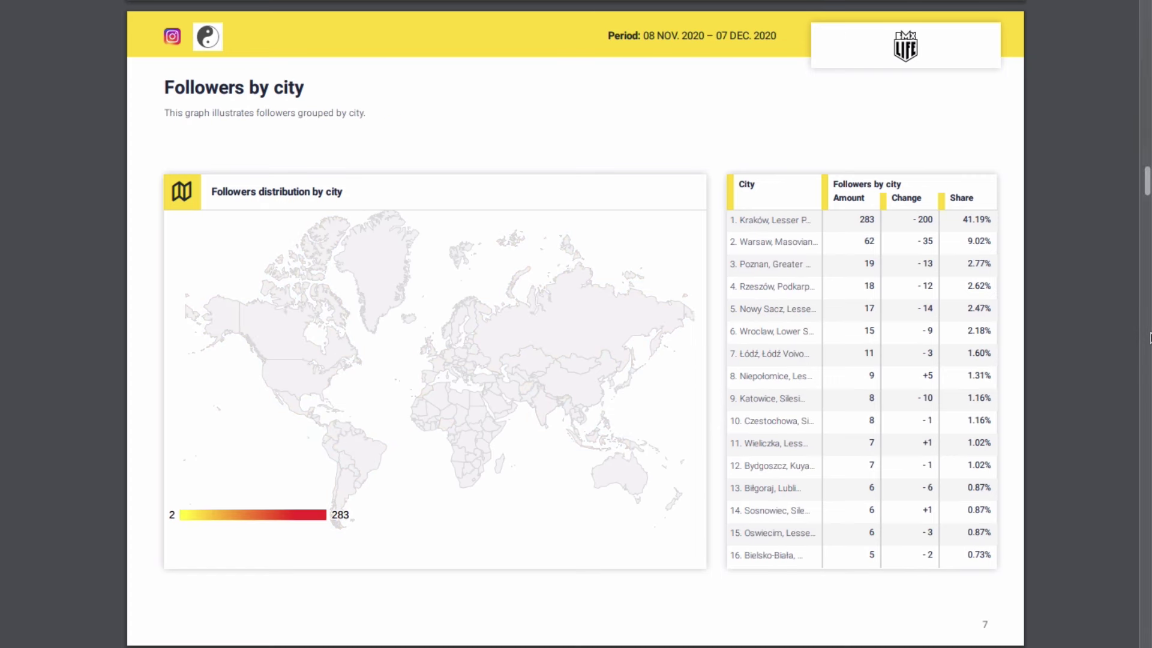
{"action": "scroll", "coordinate": [1151, 337], "scroll_direction": "down", "scroll_amount": 2}
{"action": "scroll", "coordinate": [1150, 338], "scroll_direction": "down", "scroll_amount": 2}
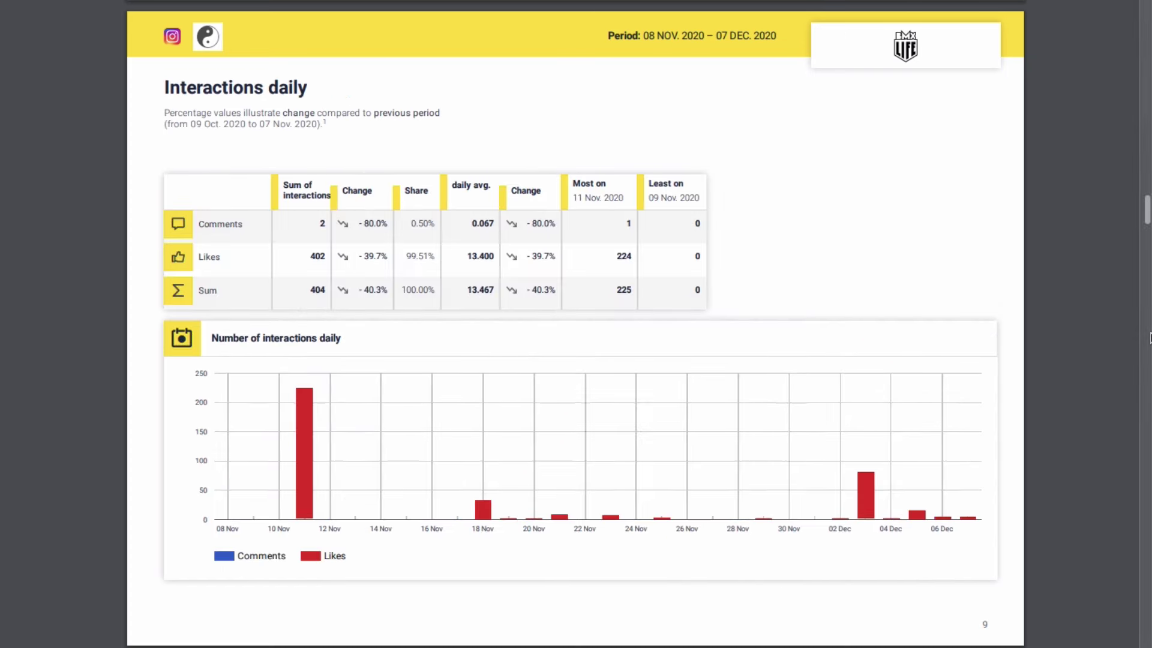
{"action": "scroll", "coordinate": [1150, 338], "scroll_direction": "down", "scroll_amount": 2}
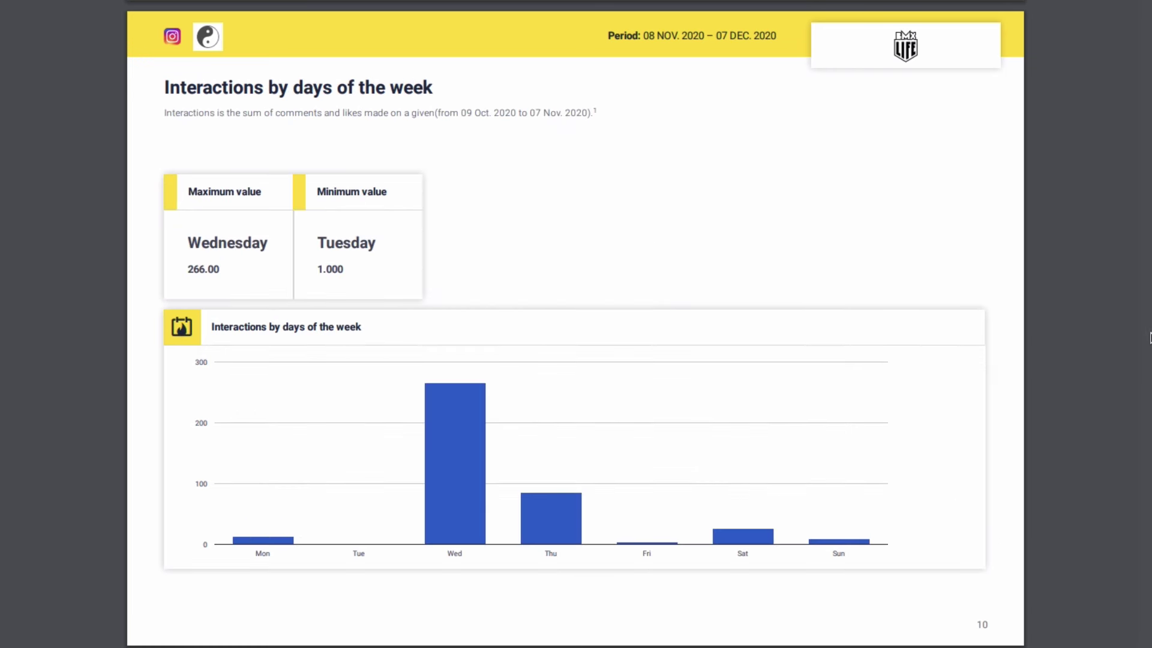
{"action": "scroll", "coordinate": [1150, 338], "scroll_direction": "down", "scroll_amount": 2}
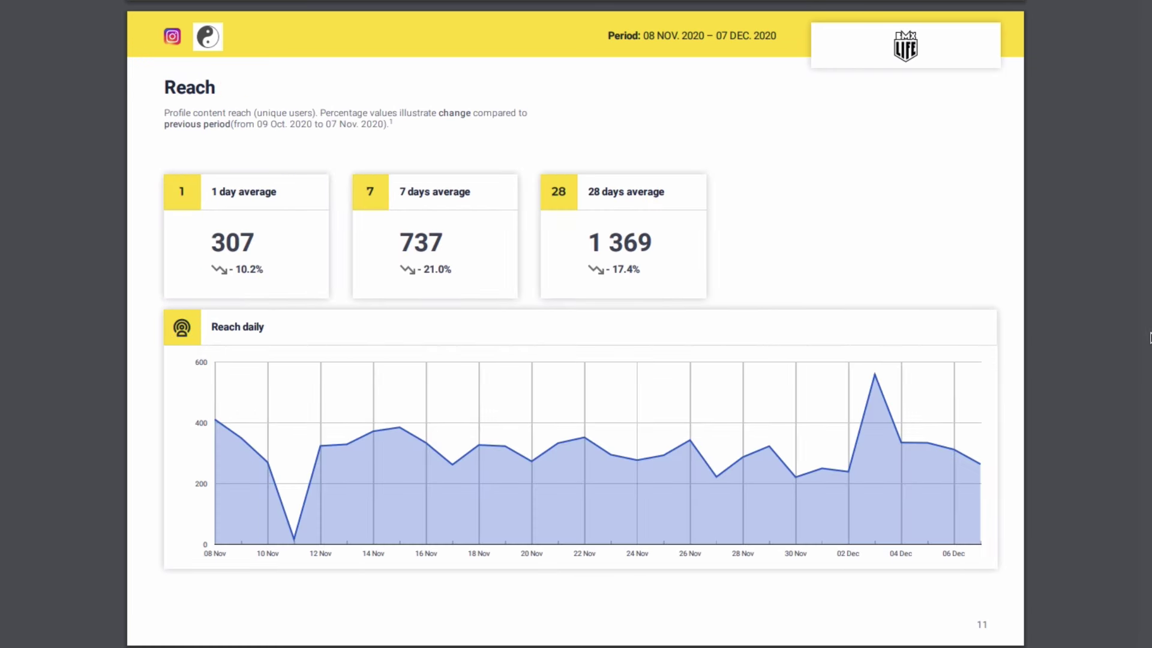
{"action": "scroll", "coordinate": [1151, 338], "scroll_direction": "down", "scroll_amount": 2}
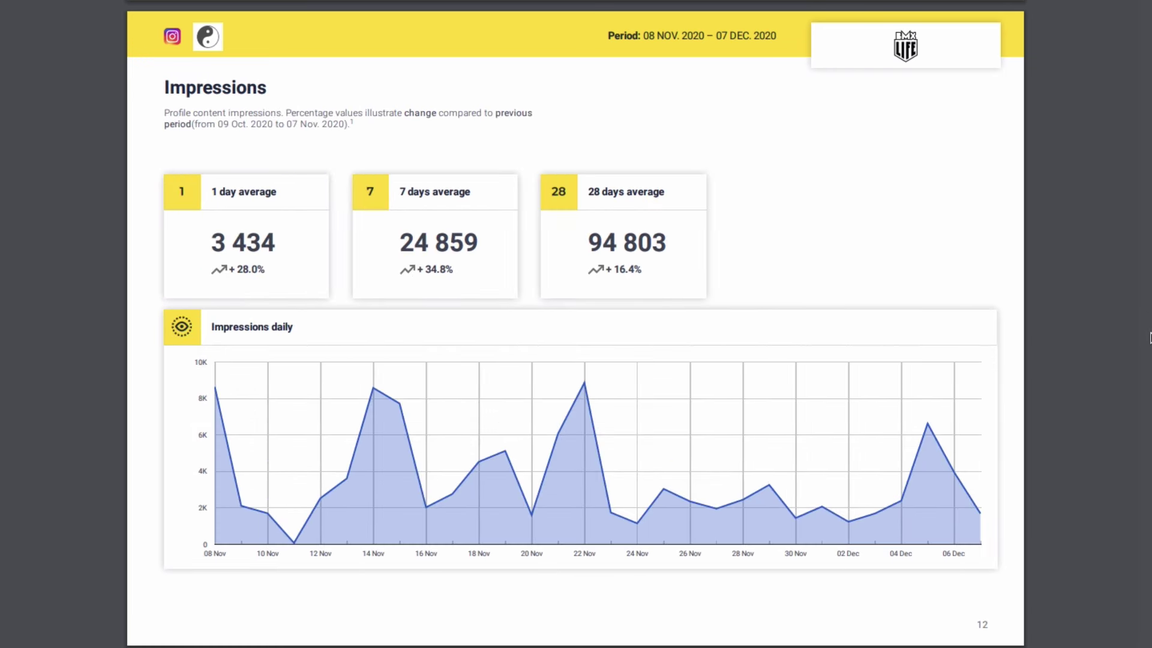
{"action": "scroll", "coordinate": [1151, 337], "scroll_direction": "down", "scroll_amount": 2}
{"action": "scroll", "coordinate": [1151, 338], "scroll_direction": "down", "scroll_amount": 2}
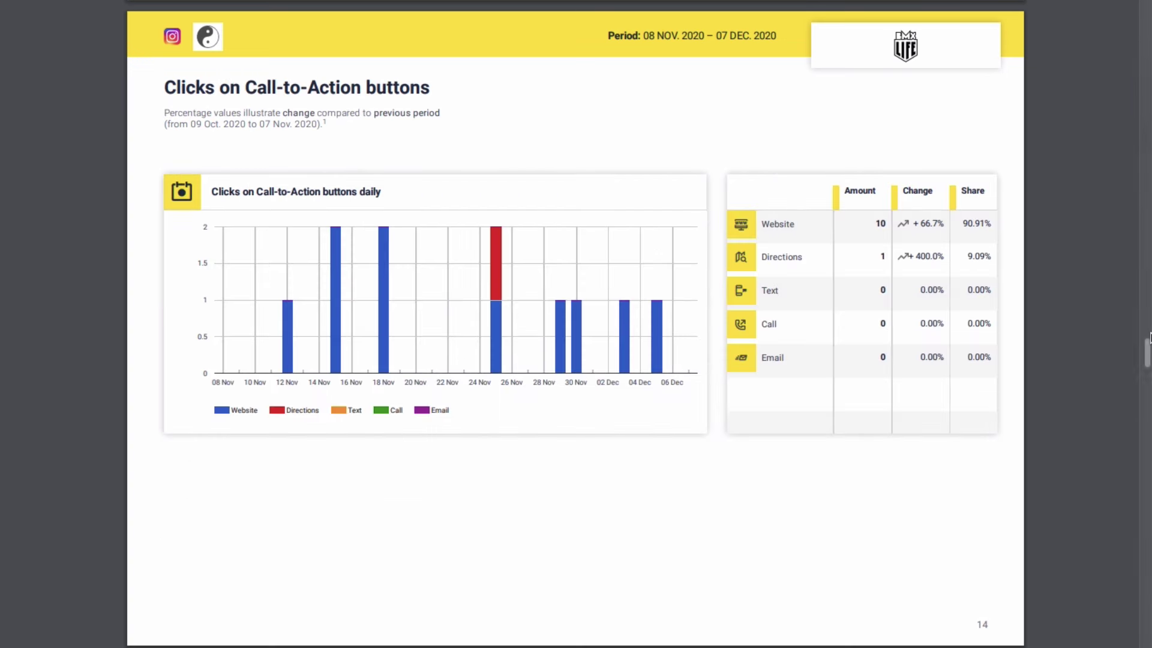
{"action": "scroll", "coordinate": [1151, 338], "scroll_direction": "down", "scroll_amount": 2}
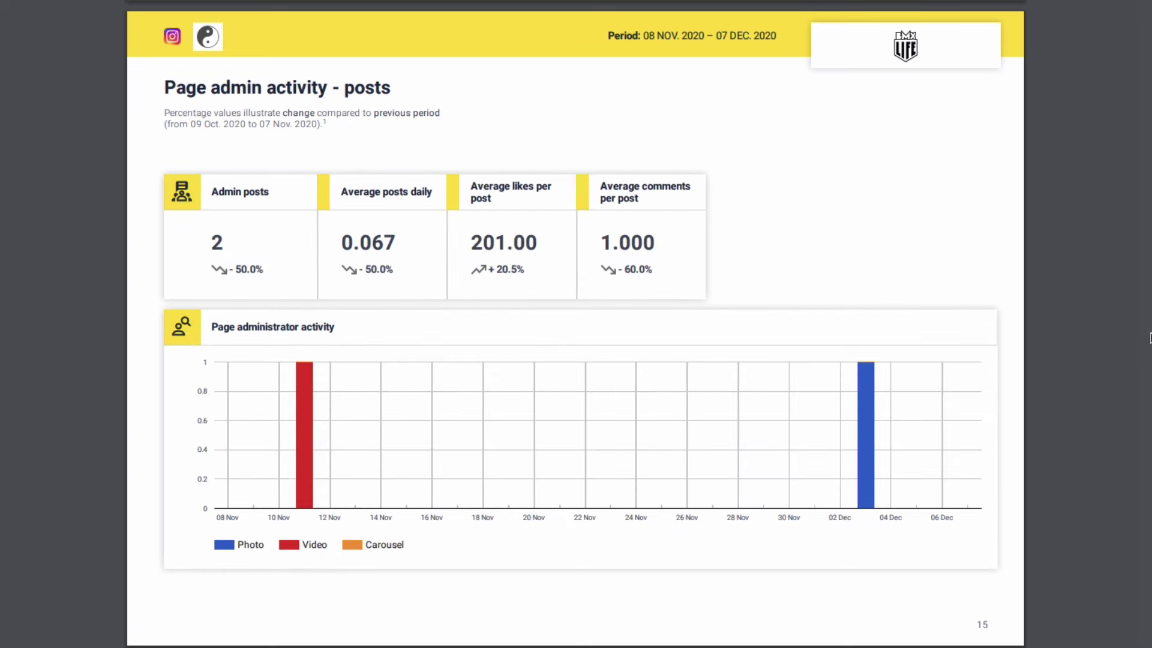
{"action": "scroll", "coordinate": [1151, 338], "scroll_direction": "down", "scroll_amount": 2}
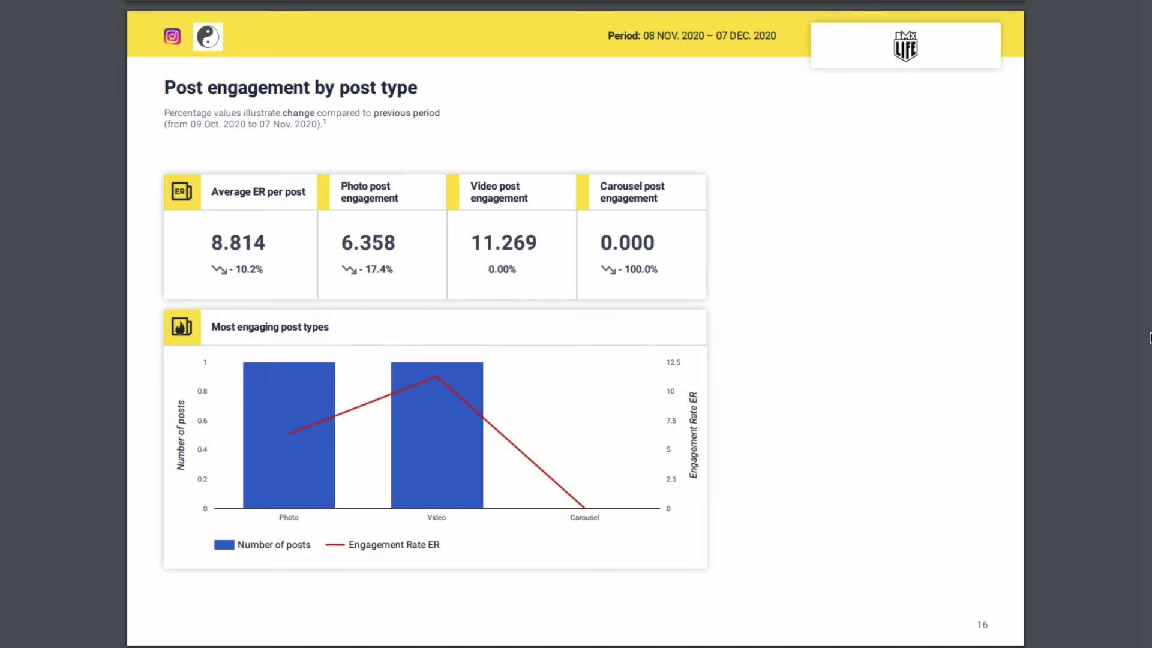
{"action": "scroll", "coordinate": [1150, 337], "scroll_direction": "down", "scroll_amount": 2}
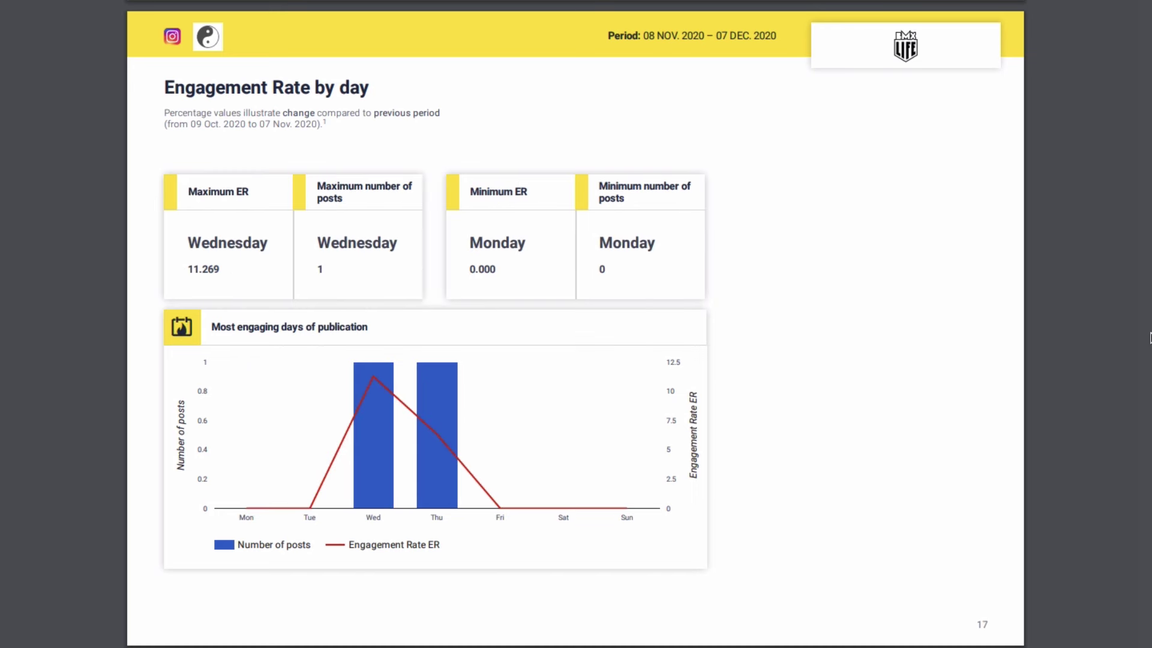
{"action": "scroll", "coordinate": [1150, 338], "scroll_direction": "down", "scroll_amount": 2}
{"action": "scroll", "coordinate": [1151, 338], "scroll_direction": "down", "scroll_amount": 2}
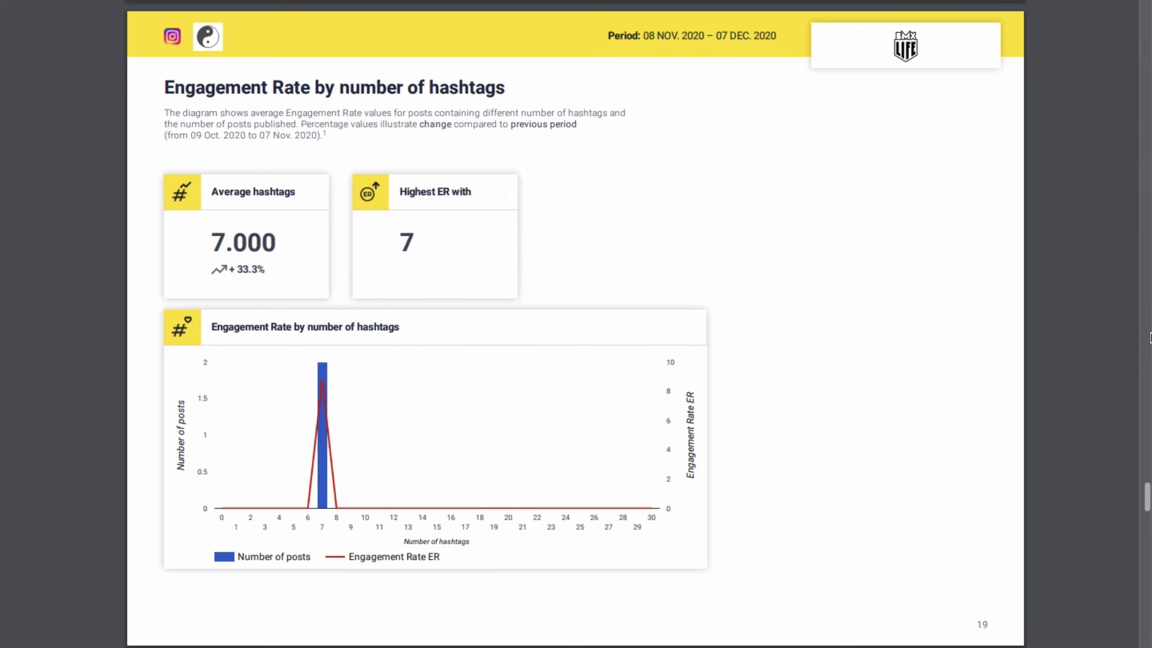
{"action": "scroll", "coordinate": [1151, 337], "scroll_direction": "down", "scroll_amount": 2}
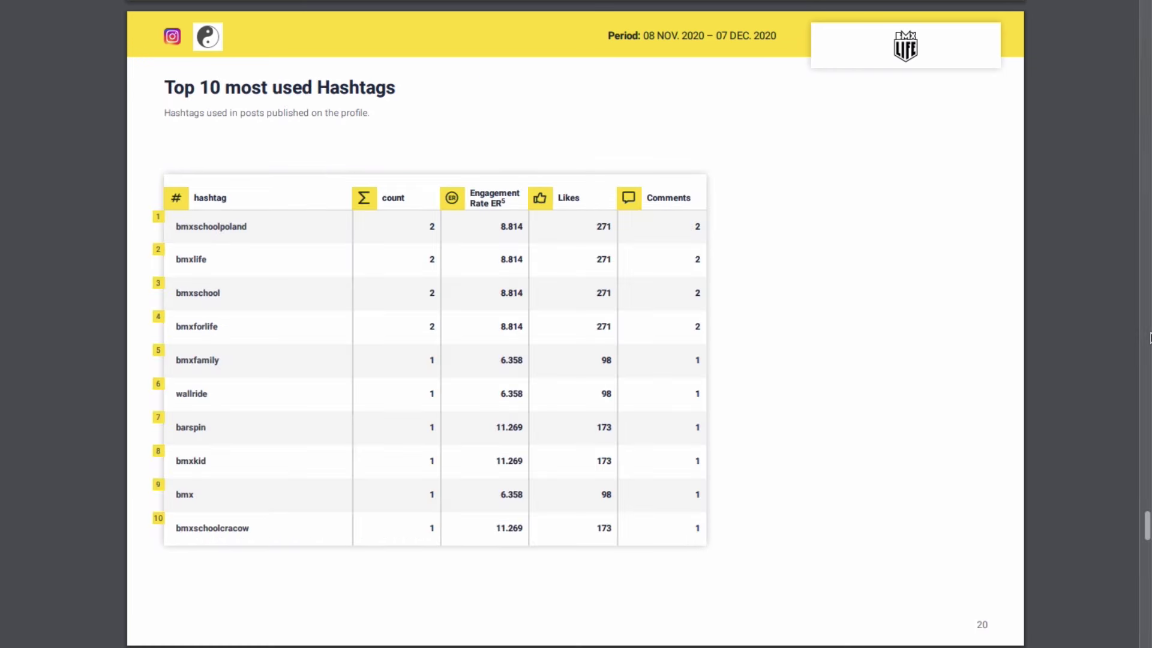
{"action": "scroll", "coordinate": [1151, 338], "scroll_direction": "down", "scroll_amount": 2}
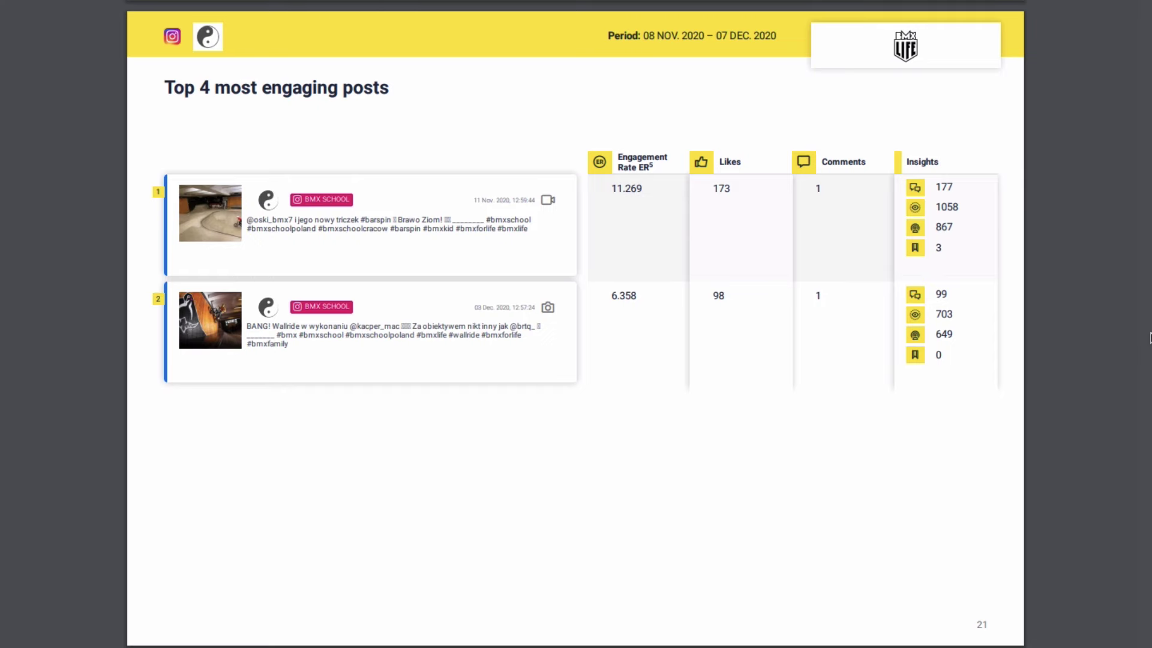
{"action": "scroll", "coordinate": [1150, 337], "scroll_direction": "down", "scroll_amount": 2}
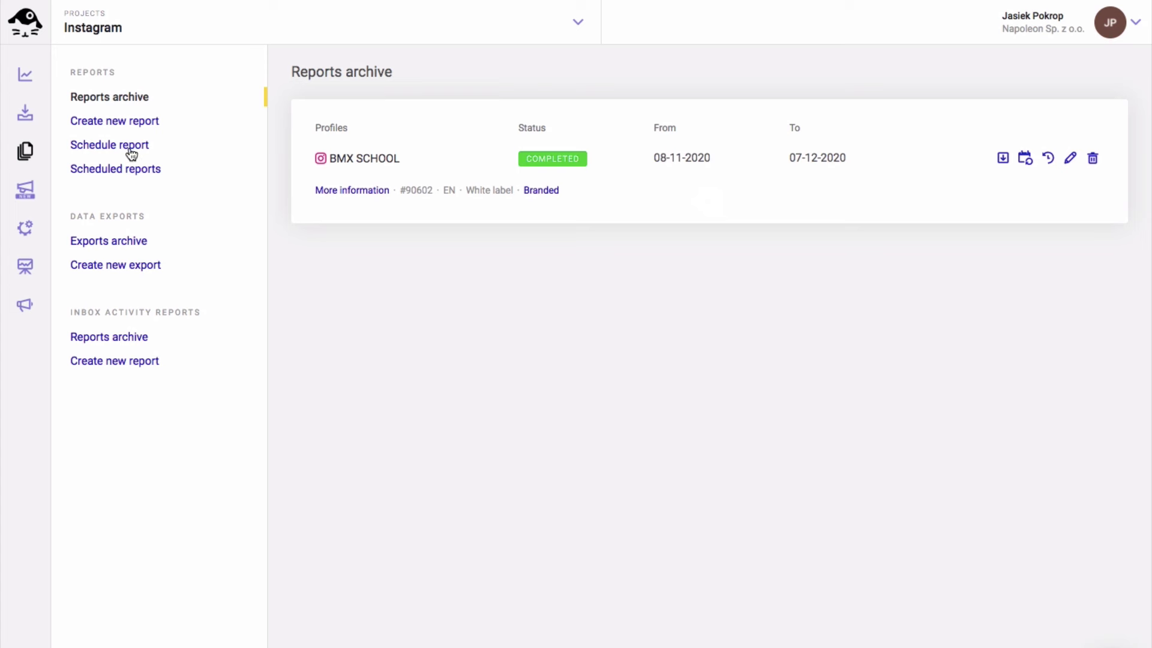
Start a scheduled report e-mailed to the recipient's address, sent every month
{"action": "left_click", "coordinate": [108, 150]}
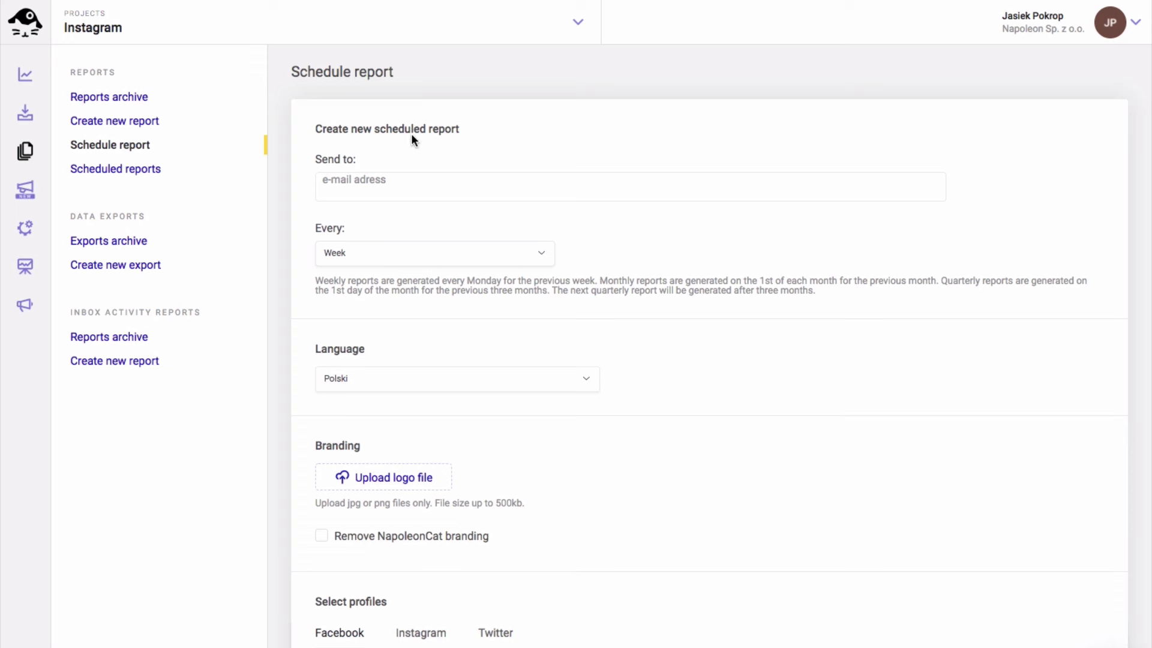
{"action": "key", "text": "Return"}
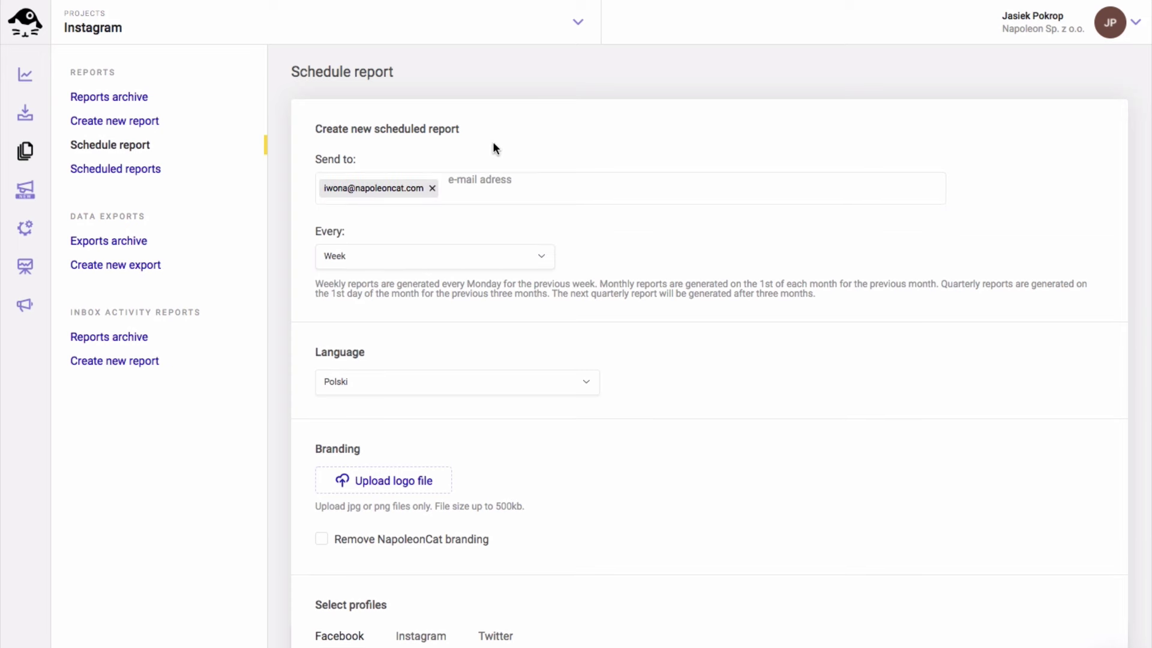
{"action": "left_click", "coordinate": [462, 259]}
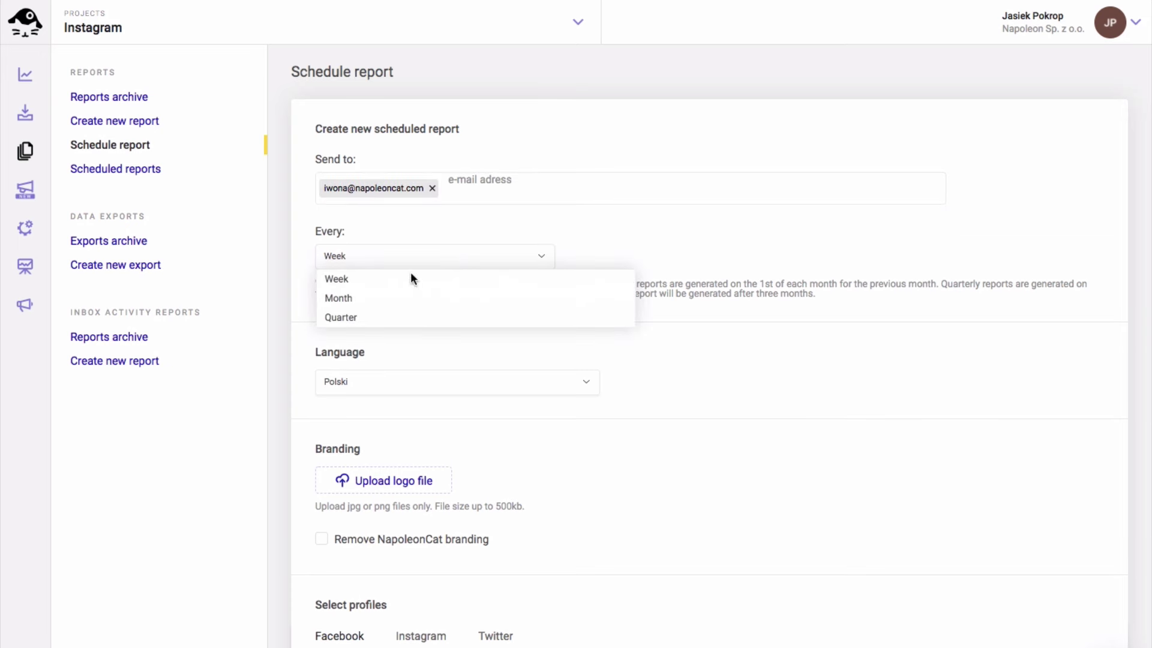
{"action": "left_click", "coordinate": [349, 300]}
Set language to English, remove NapoleonCat branding, add BMX LIFE, and create the schedule
{"action": "scroll", "coordinate": [466, 328], "scroll_direction": "down", "scroll_amount": 1}
{"action": "left_click", "coordinate": [447, 354]}
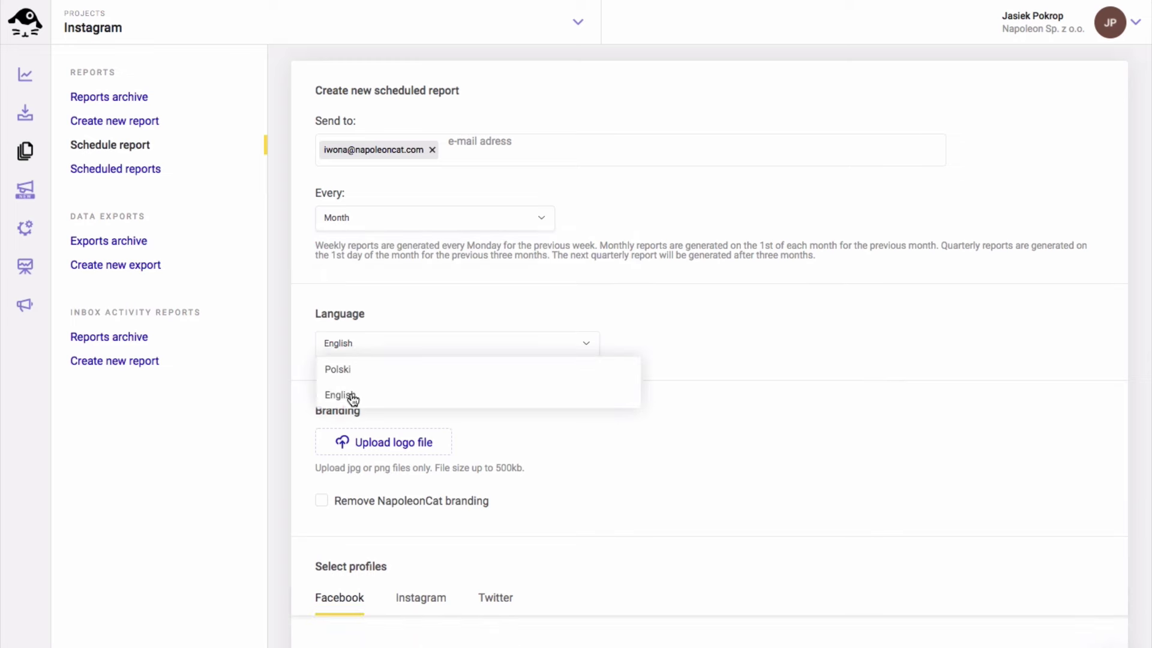
{"action": "left_click", "coordinate": [345, 396]}
{"action": "left_click", "coordinate": [321, 500]}
{"action": "left_click", "coordinate": [420, 598]}
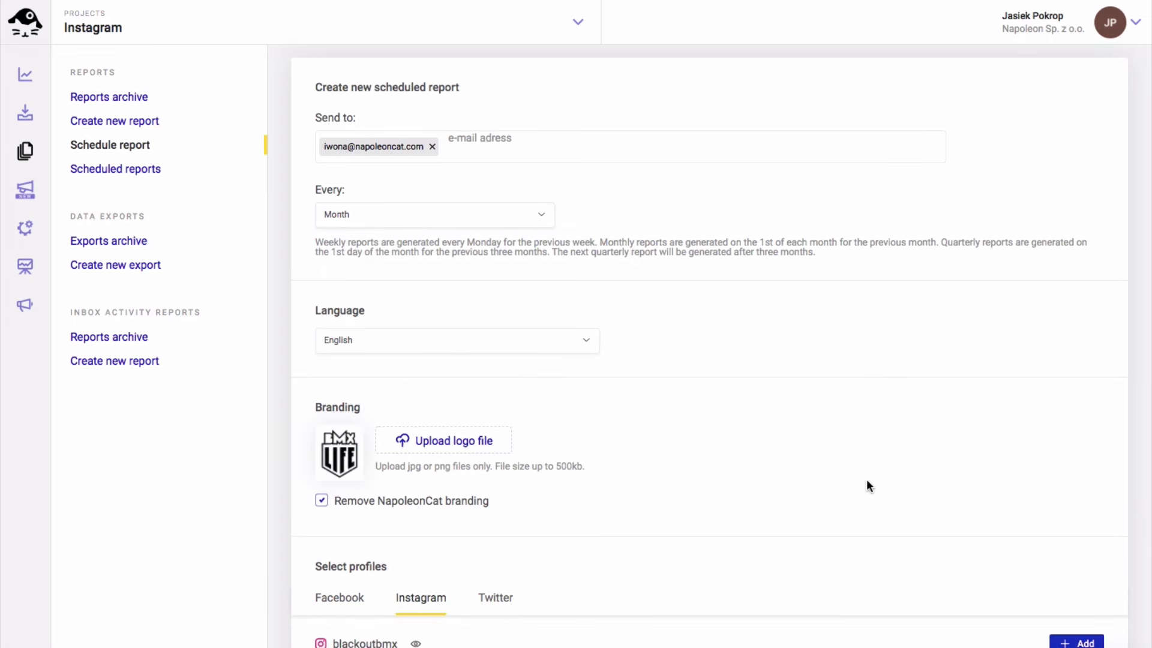
{"action": "scroll", "coordinate": [866, 486], "scroll_direction": "down", "scroll_amount": 5}
{"action": "left_click", "coordinate": [1075, 412]}
{"action": "scroll", "coordinate": [1028, 540], "scroll_direction": "down", "scroll_amount": 10}
{"action": "left_click", "coordinate": [1049, 598]}
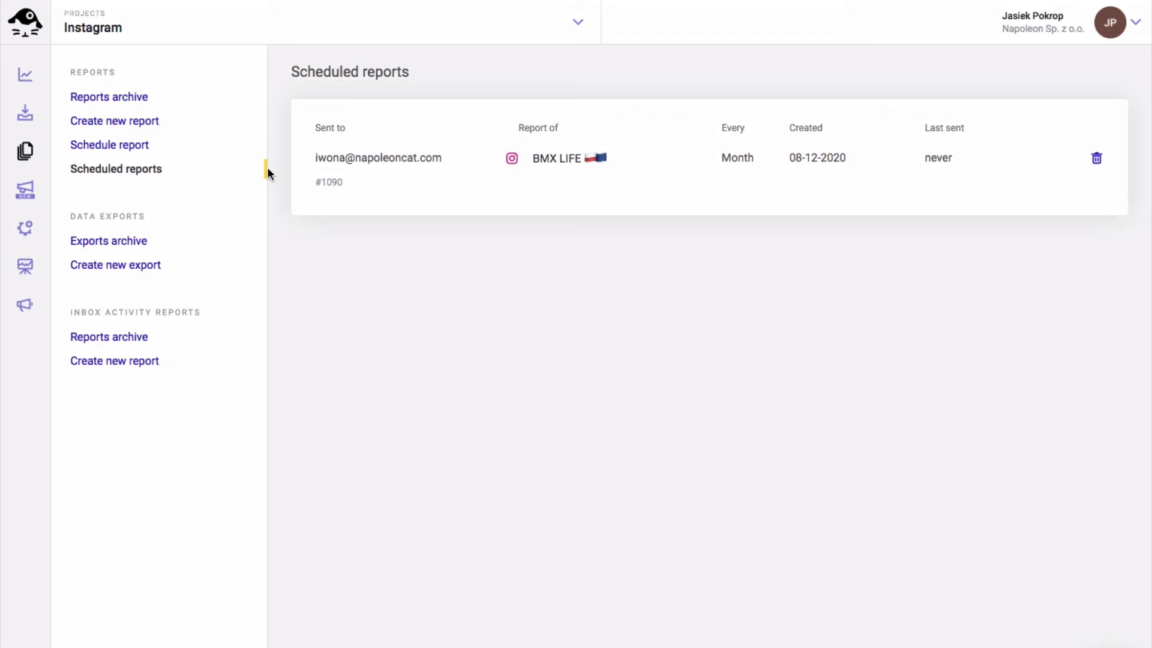
Generate a This month English report for traffic.bmx with NapoleonCat branding removed
{"action": "left_click", "coordinate": [133, 121]}
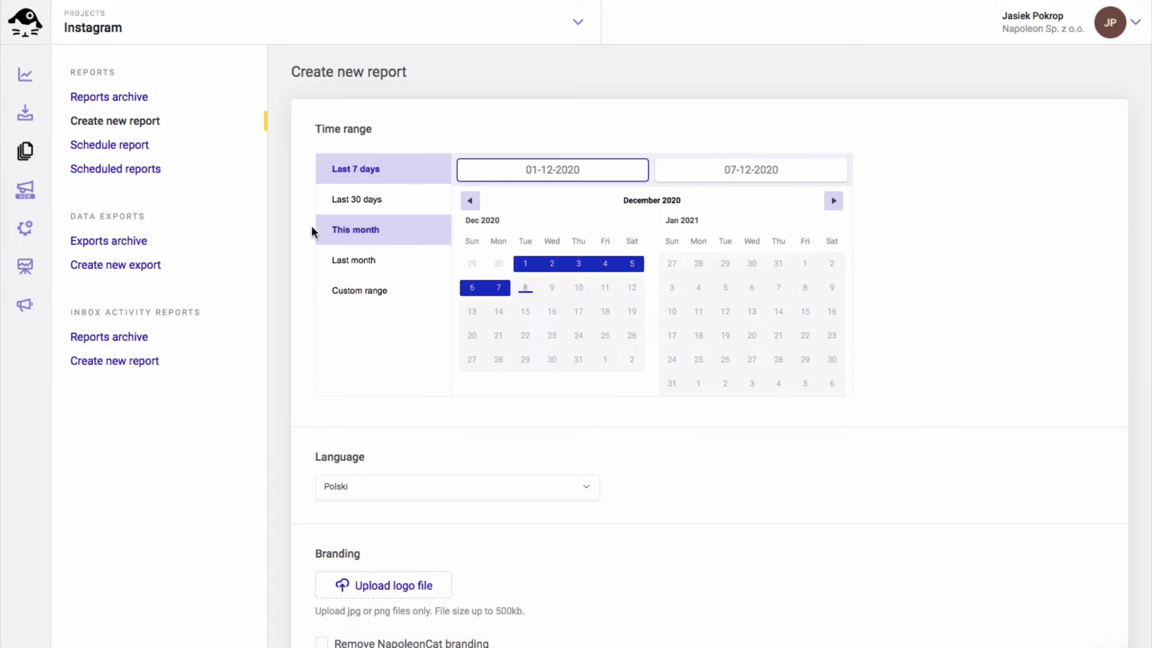
{"action": "scroll", "coordinate": [291, 184], "scroll_direction": "down", "scroll_amount": 3}
{"action": "left_click", "coordinate": [373, 352]}
{"action": "left_click", "coordinate": [344, 396]}
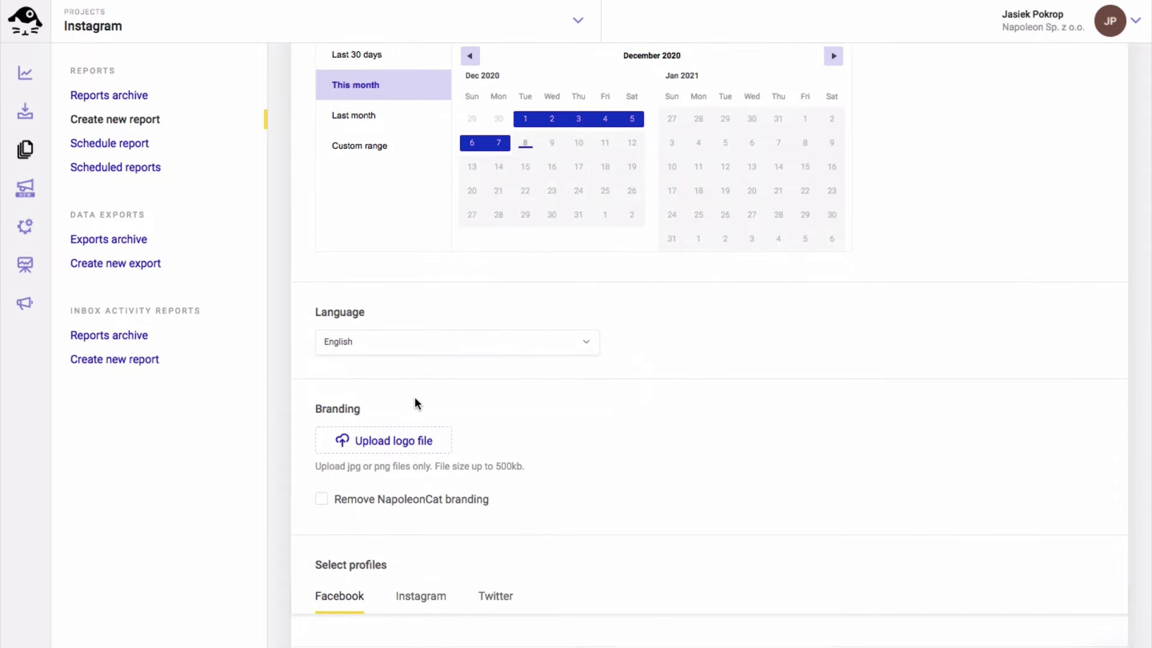
{"action": "left_click", "coordinate": [321, 503]}
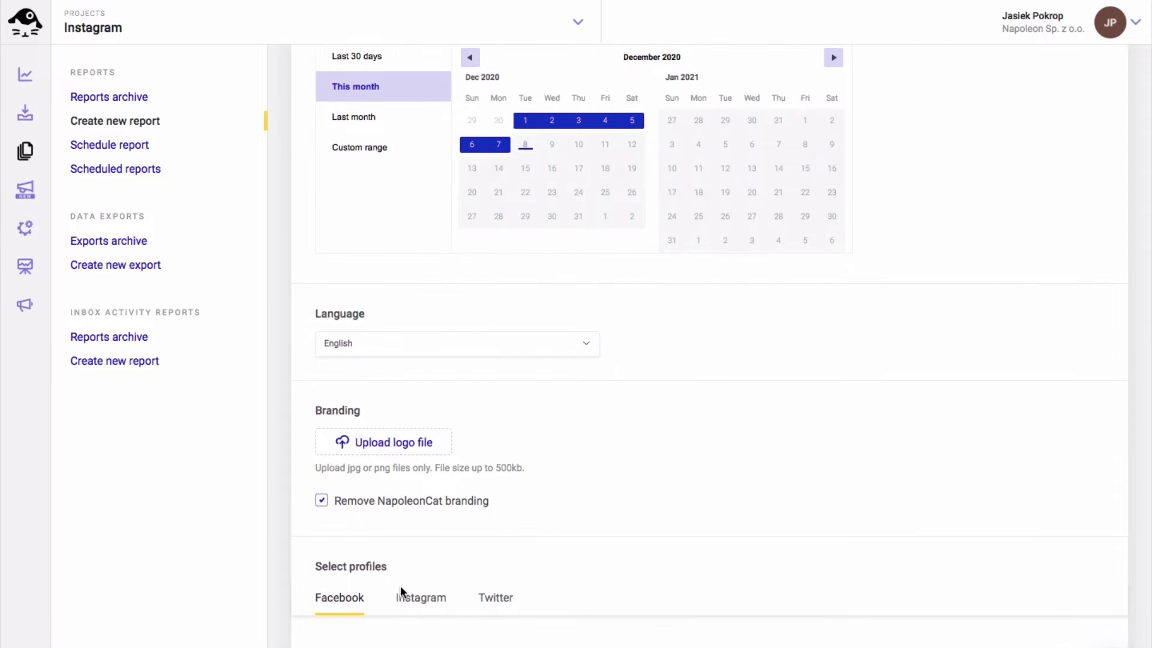
{"action": "left_click", "coordinate": [414, 598]}
{"action": "scroll", "coordinate": [977, 494], "scroll_direction": "down", "scroll_amount": 5}
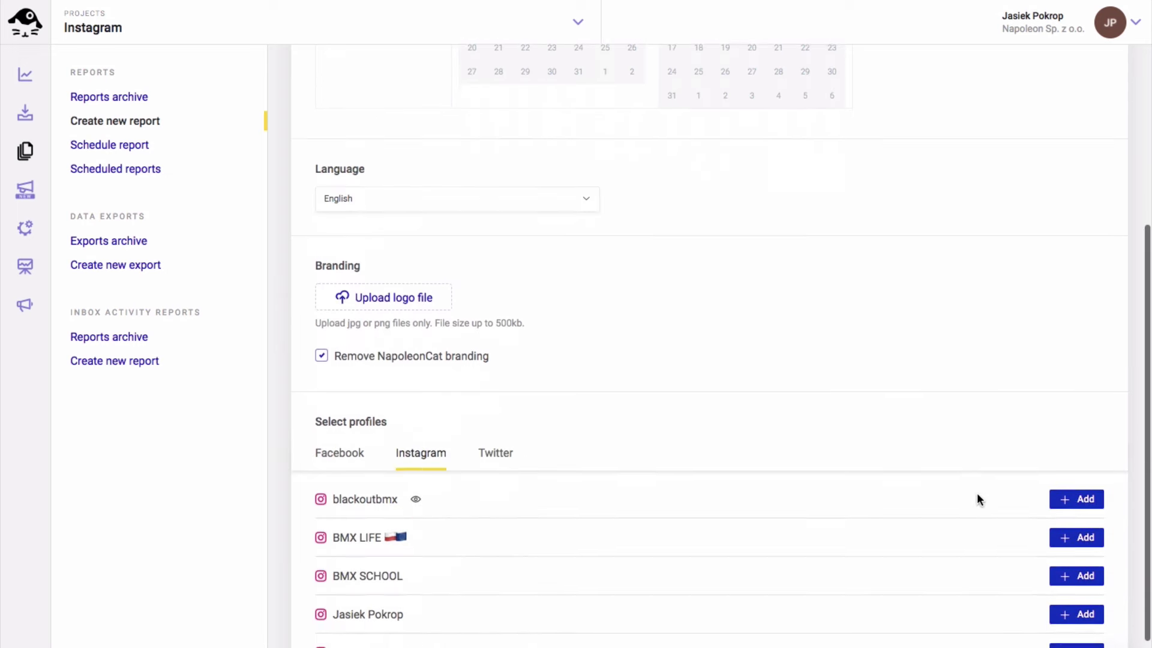
{"action": "left_click", "coordinate": [1071, 606]}
{"action": "scroll", "coordinate": [1070, 606], "scroll_direction": "down", "scroll_amount": 3}
{"action": "scroll", "coordinate": [1070, 606], "scroll_direction": "down", "scroll_amount": 5}
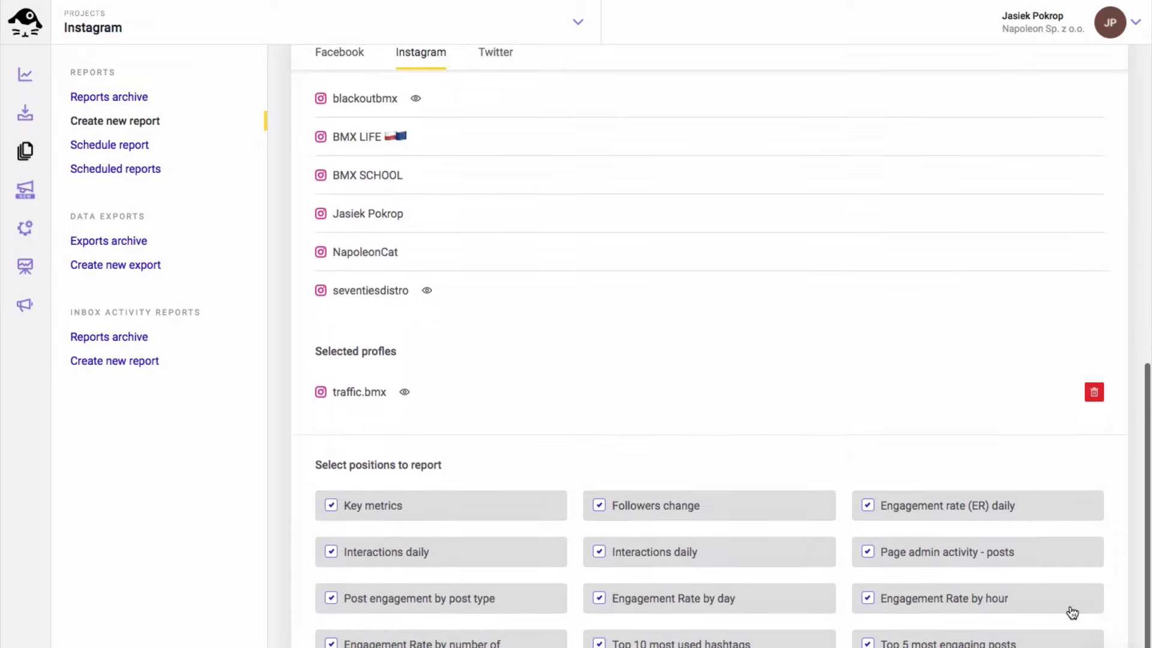
{"action": "left_click", "coordinate": [1050, 600]}
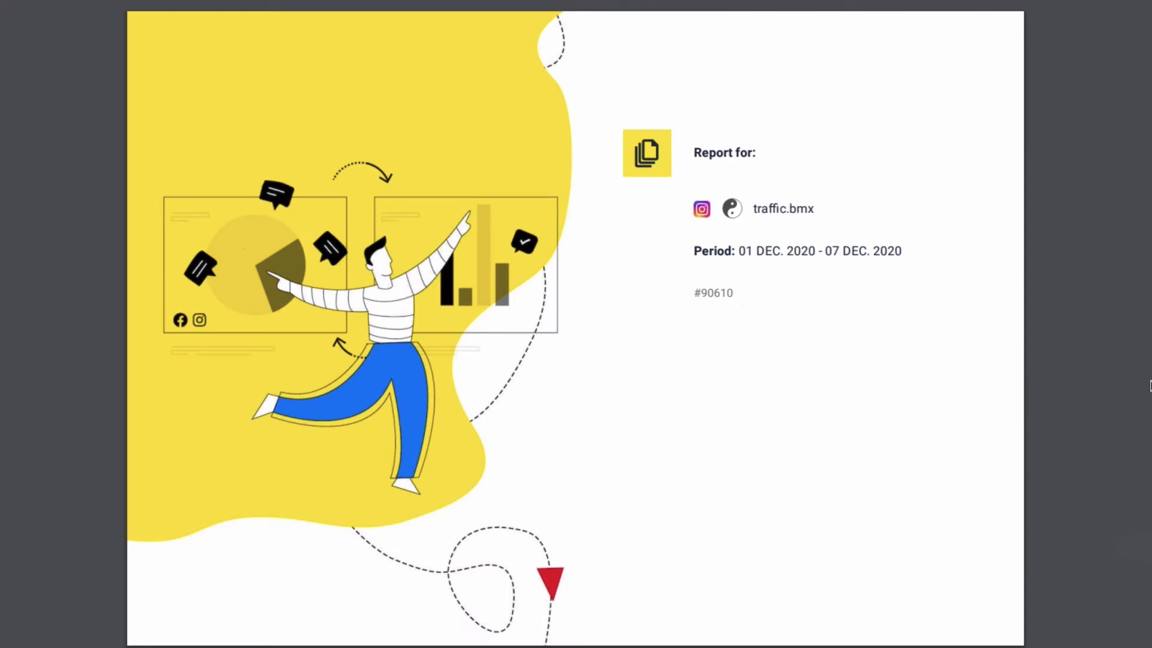
Scroll the traffic.bmx PDF past the contents to the Key Performance Indicators page
{"action": "scroll", "coordinate": [1149, 386], "scroll_direction": "down", "scroll_amount": 5}
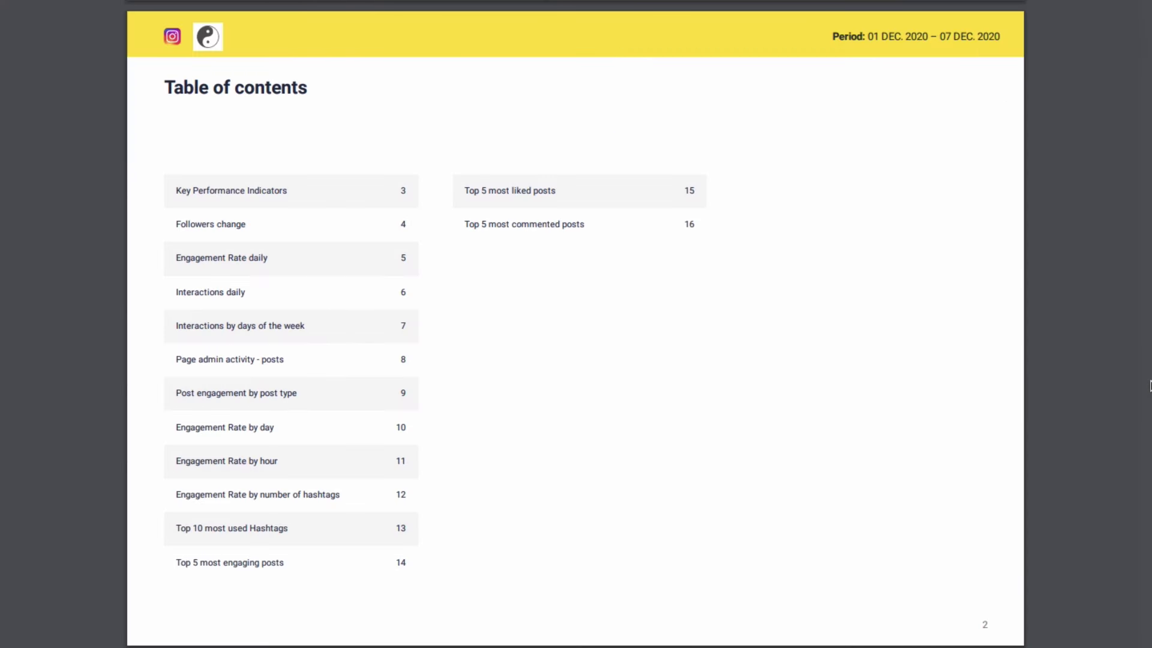
{"action": "scroll", "coordinate": [1150, 386], "scroll_direction": "down", "scroll_amount": 3}
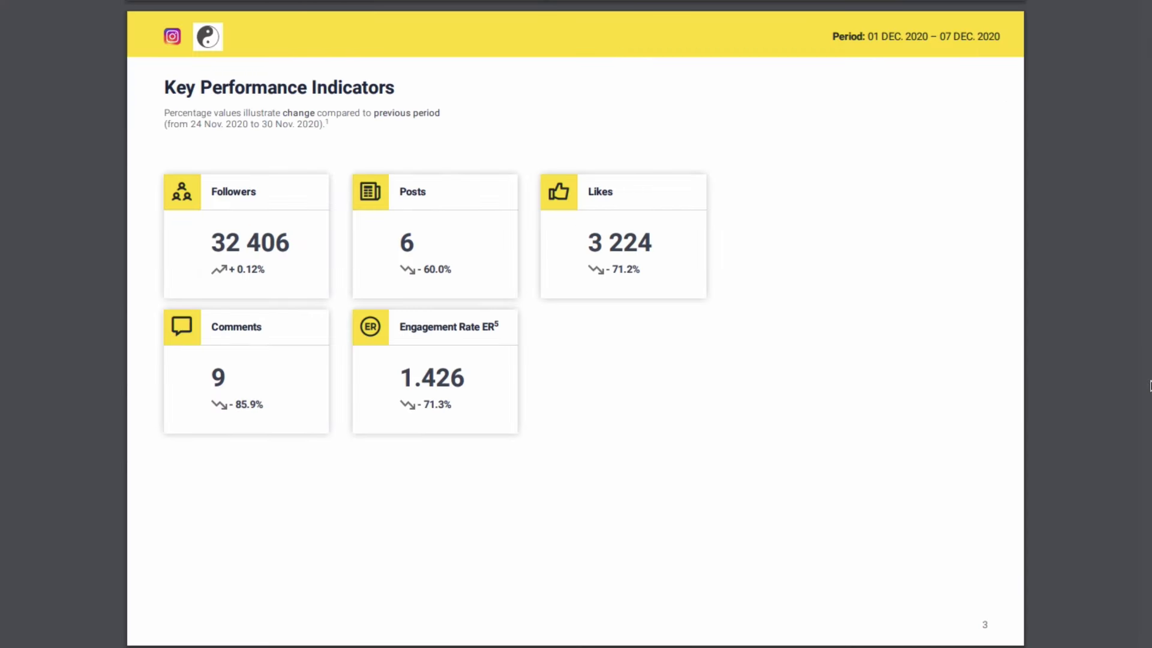
{"action": "scroll", "coordinate": [1150, 385], "scroll_direction": "down", "scroll_amount": 3}
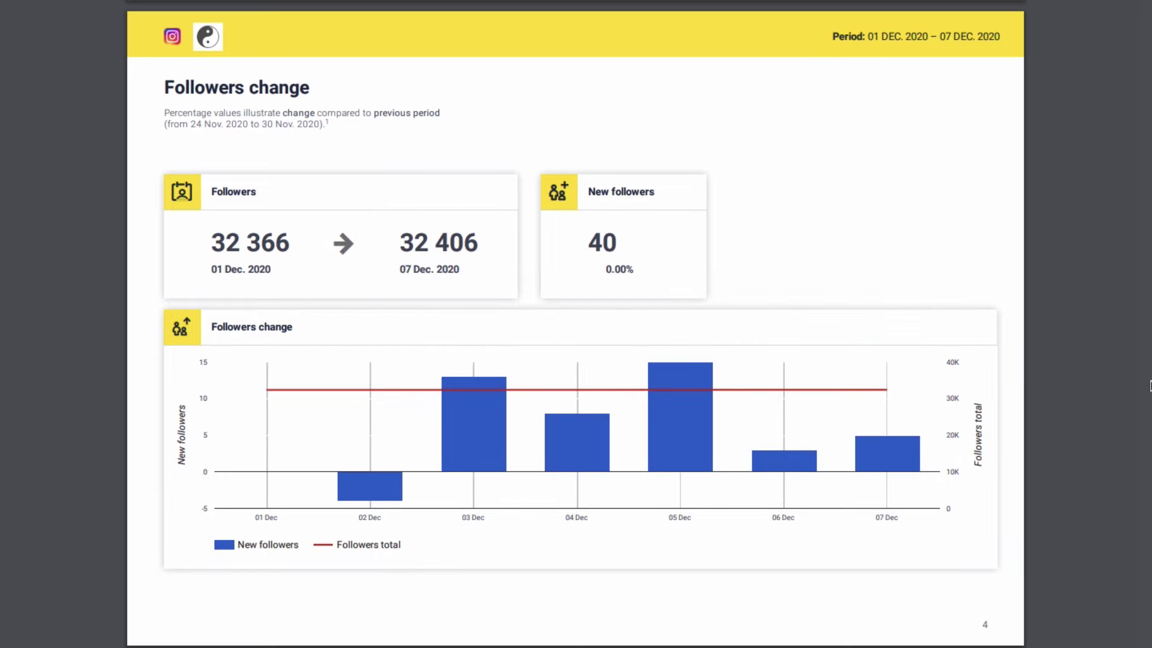